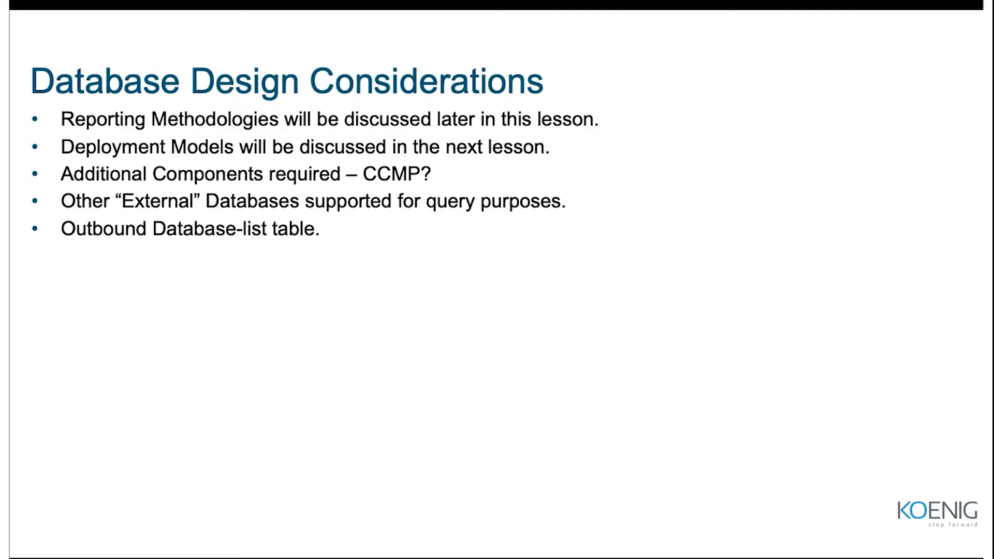
- Leave the slide presentation and switch to the POD9_CCE_ICM-A virtual machine
{"action": "key", "text": "alt+Tab"}
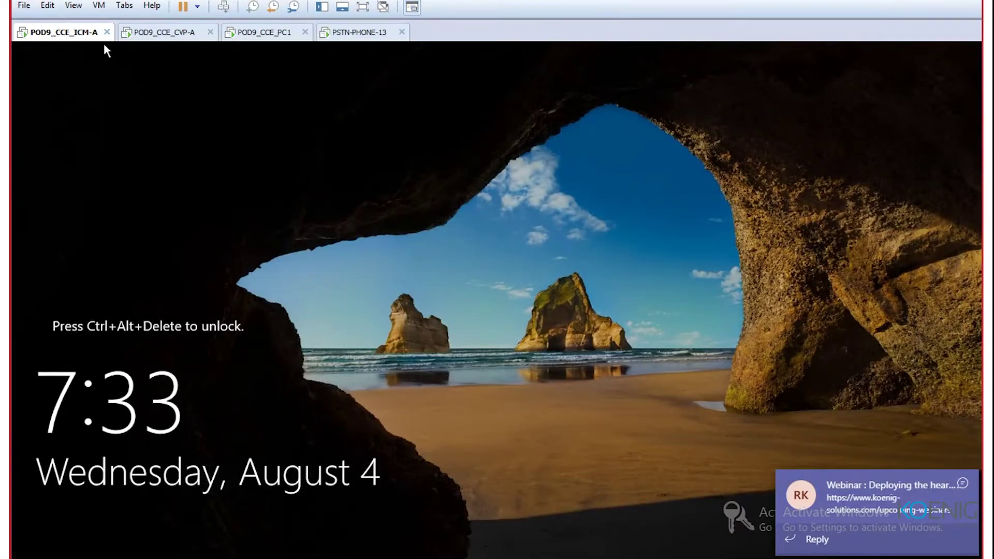
- Unlock POD9_CCE_ICM-A, sign in as administrator, and refresh the desktop
{"action": "left_click", "coordinate": [223, 7]}
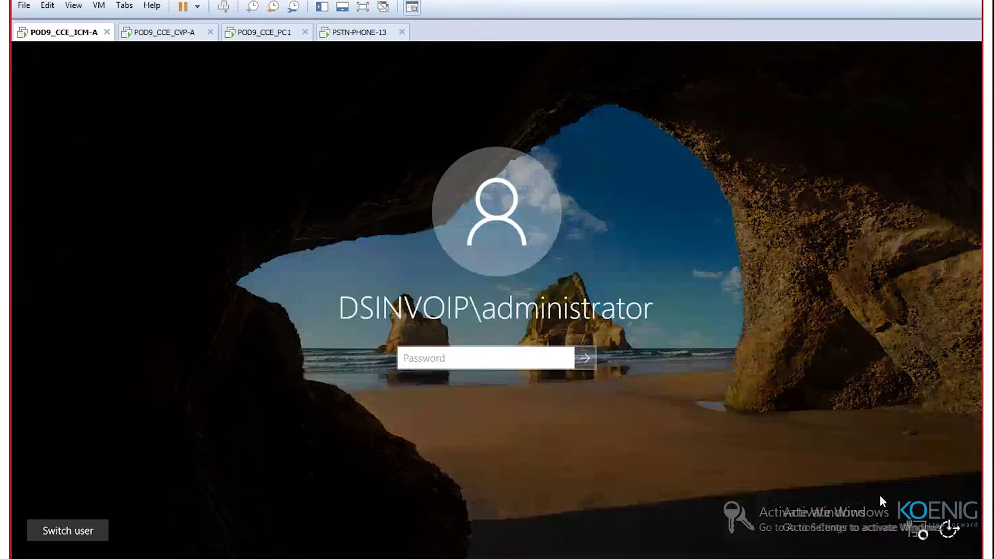
{"action": "key", "text": "Return"}
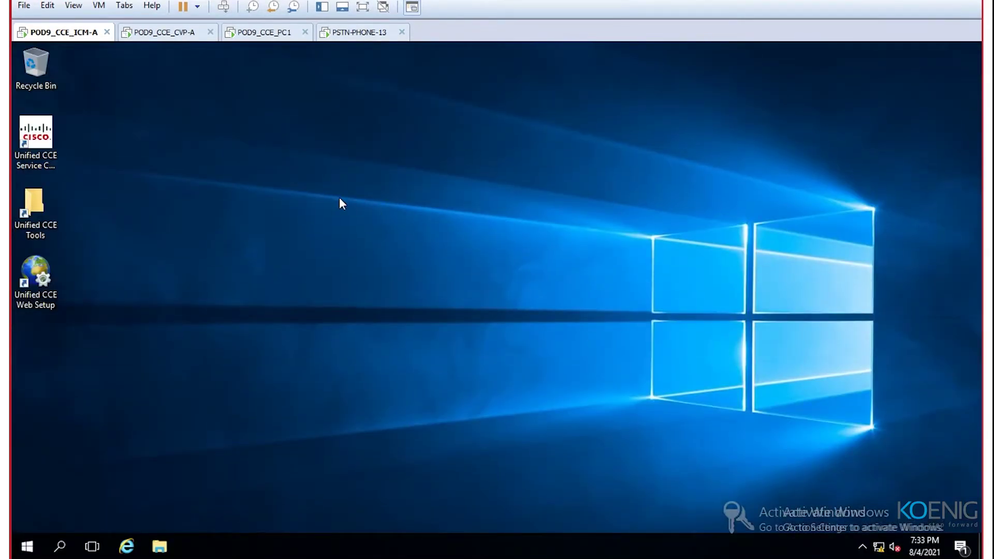
{"action": "right_click", "coordinate": [306, 189]}
{"action": "left_click", "coordinate": [343, 227]}
- Refresh the desktop again and open File Explorer at Quick access
{"action": "left_click_drag", "start_coordinate": [79, 117], "coordinate": [35, 315]}
{"action": "left_click", "coordinate": [217, 243]}
{"action": "right_click", "coordinate": [217, 243]}
{"action": "left_click", "coordinate": [248, 284]}
{"action": "left_click", "coordinate": [160, 546]}
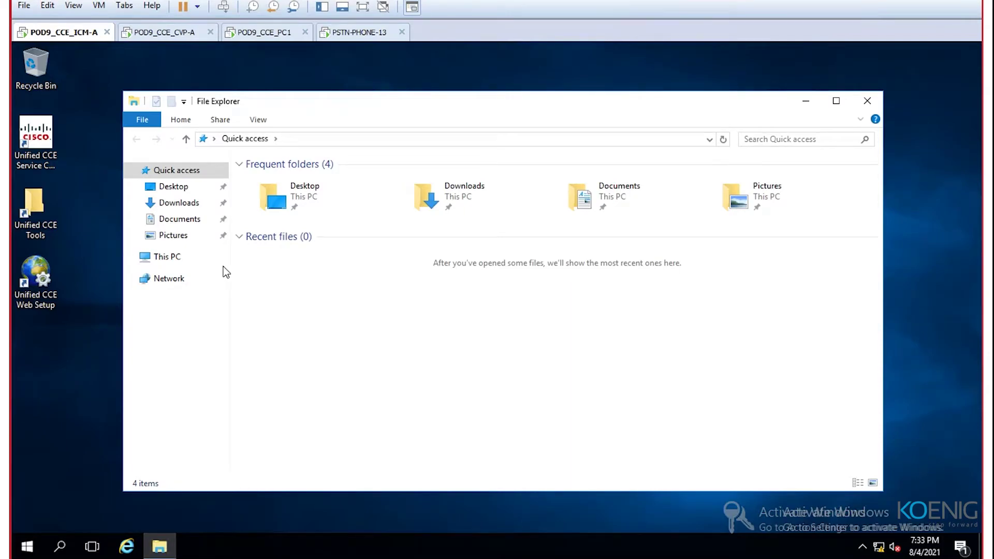
- Browse This PC to the ICM-CCE-Installer folder on DVD drive D: and locate setup
{"action": "left_click", "coordinate": [167, 259]}
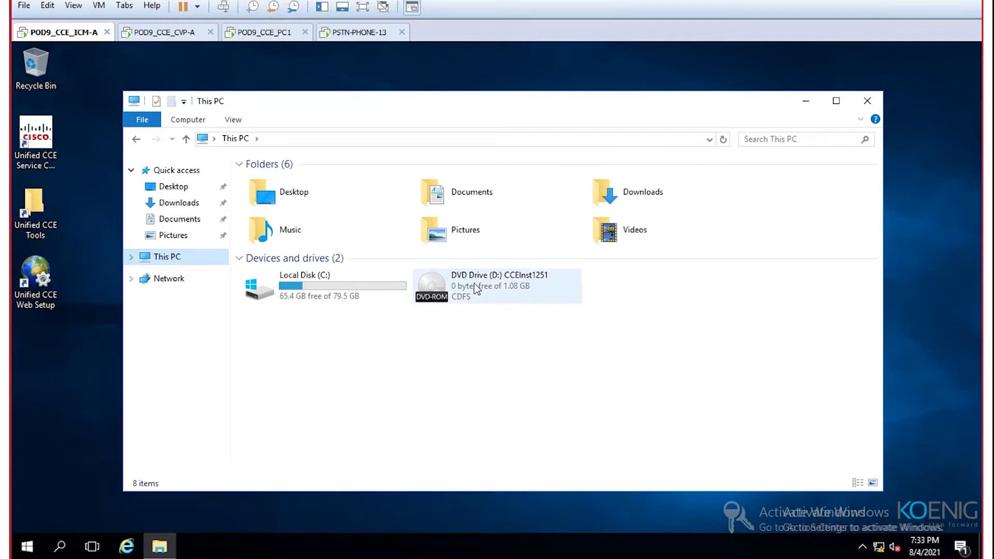
{"action": "double_click", "coordinate": [492, 285]}
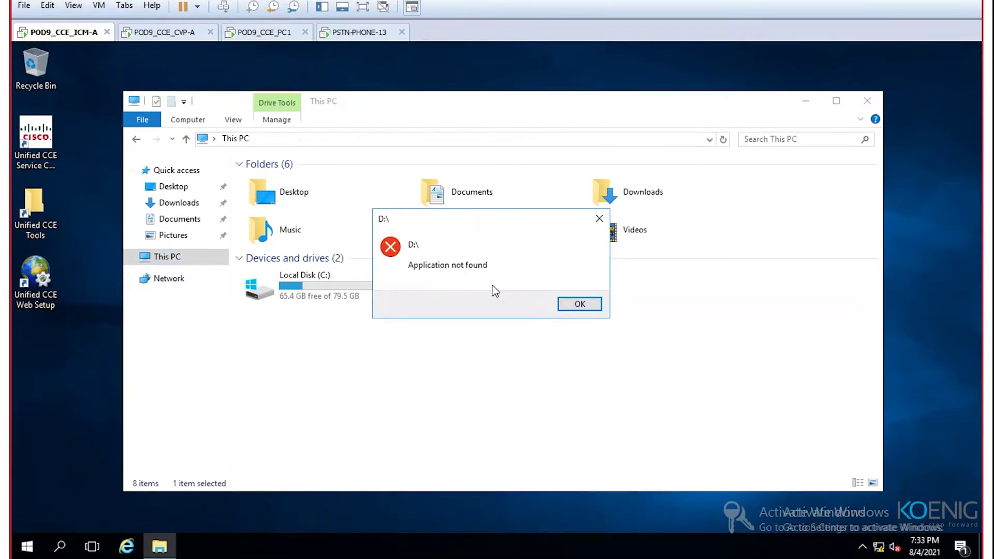
{"action": "left_click", "coordinate": [562, 303]}
{"action": "double_click", "coordinate": [322, 228]}
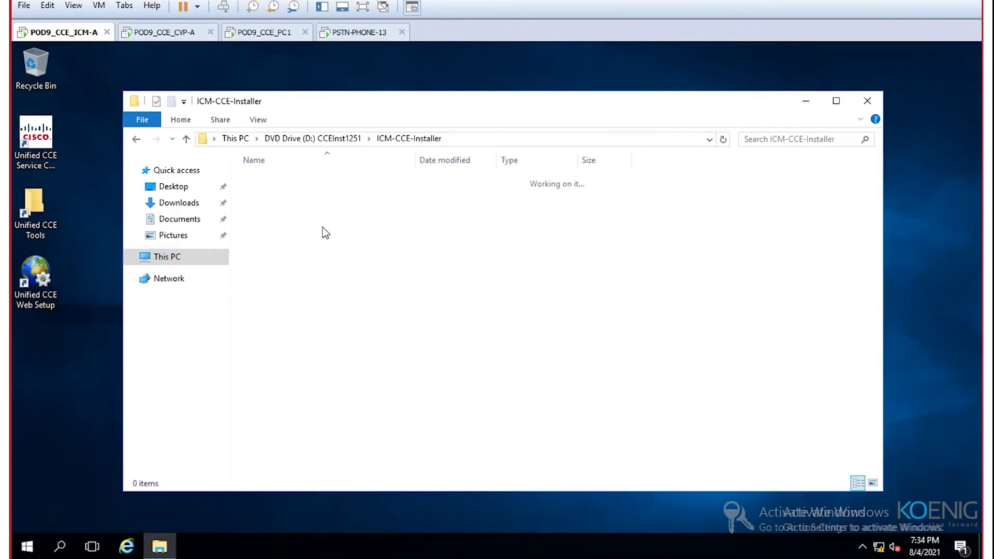
{"action": "scroll", "coordinate": [381, 368], "scroll_direction": "down", "scroll_amount": 13}
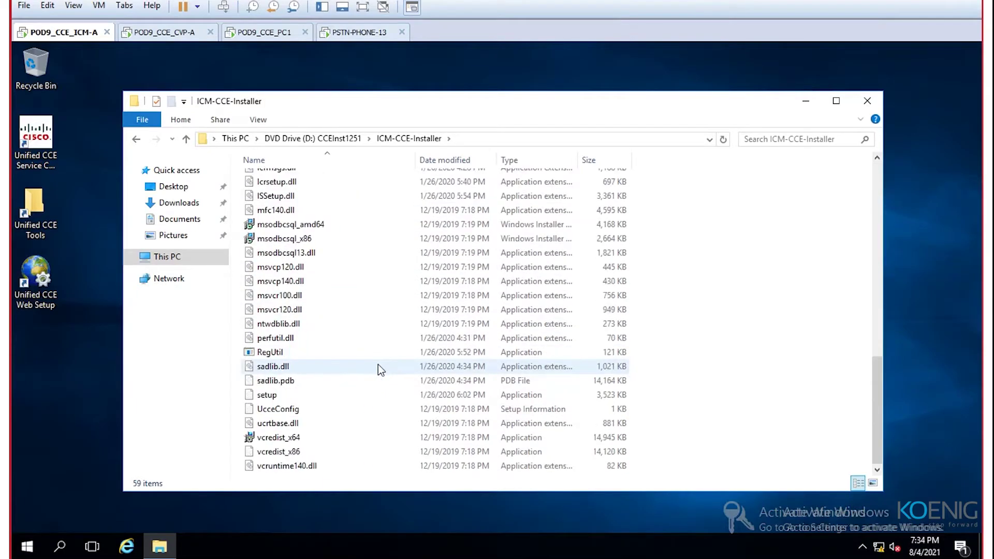
{"action": "left_click", "coordinate": [267, 395]}
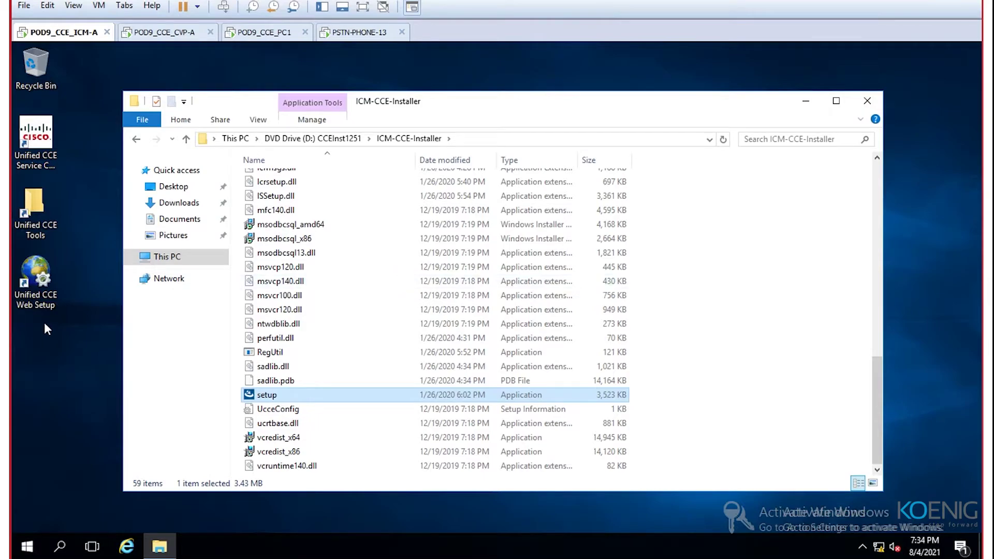
- Close the installer folder window, leaving the desktop clear
{"action": "left_click_drag", "start_coordinate": [44, 322], "coordinate": [44, 133]}
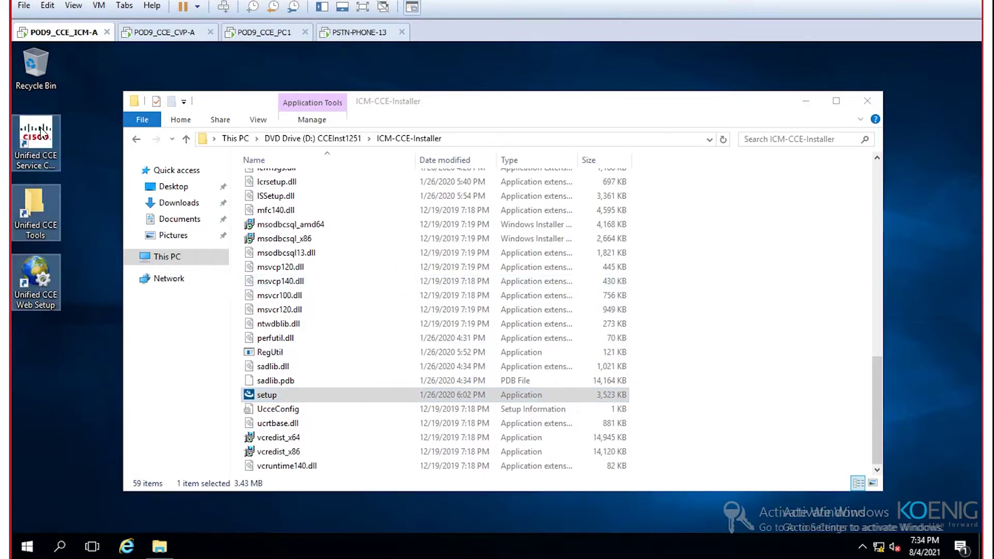
{"action": "left_click", "coordinate": [75, 391]}
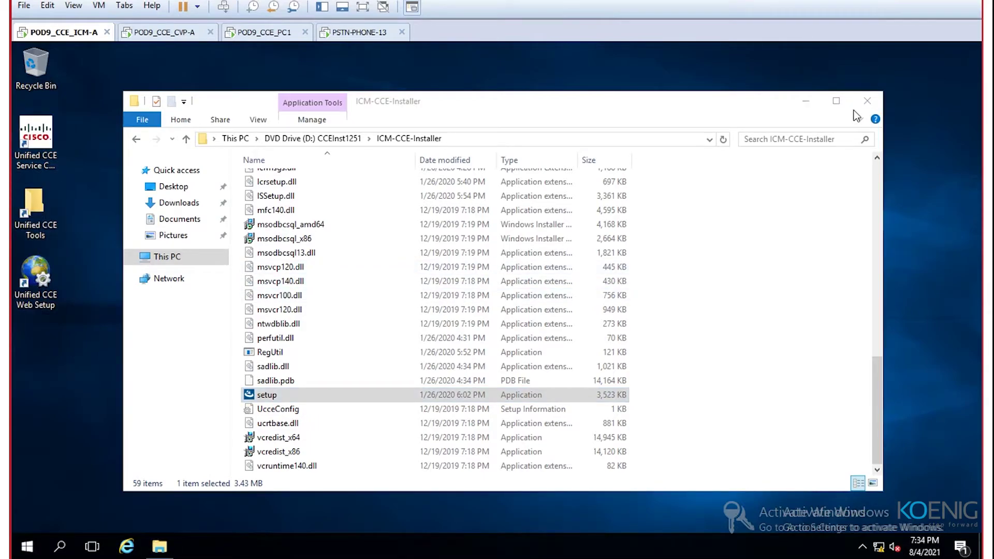
{"action": "left_click", "coordinate": [867, 101]}
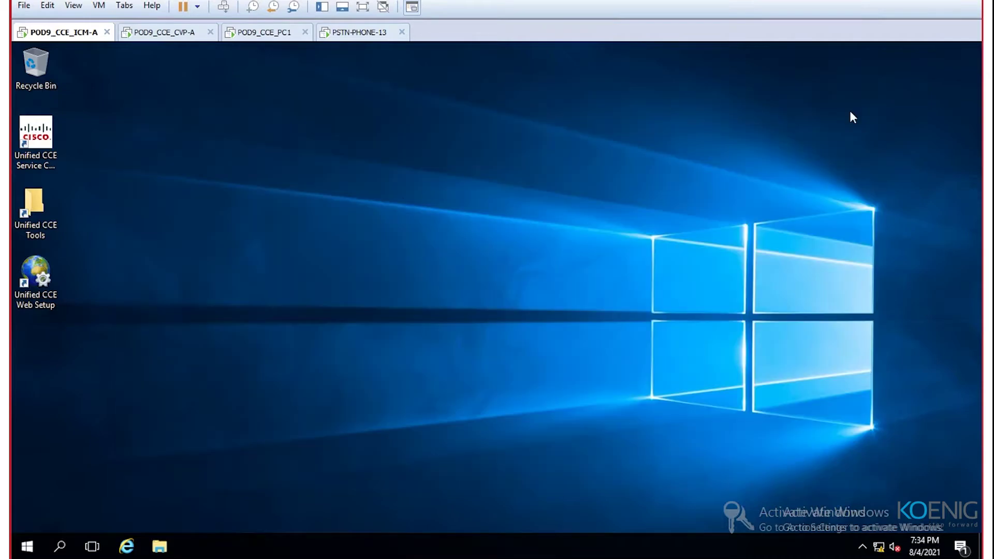
- Open the Cisco Unified CCE Tools desktop folder and launch ICM/CCE Domain Manager
{"action": "right_click", "coordinate": [250, 179]}
{"action": "left_click", "coordinate": [278, 220]}
{"action": "double_click", "coordinate": [34, 207]}
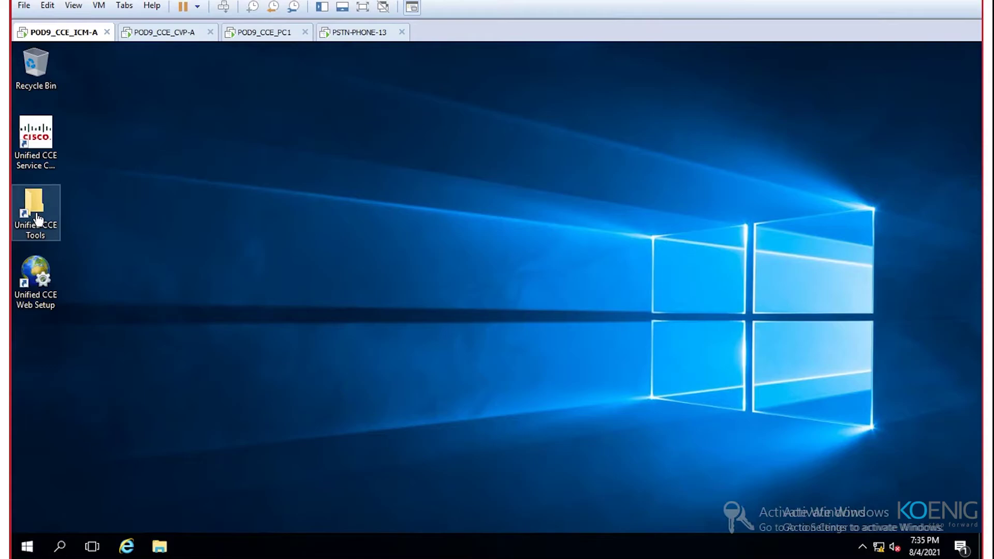
{"action": "left_click", "coordinate": [867, 101]}
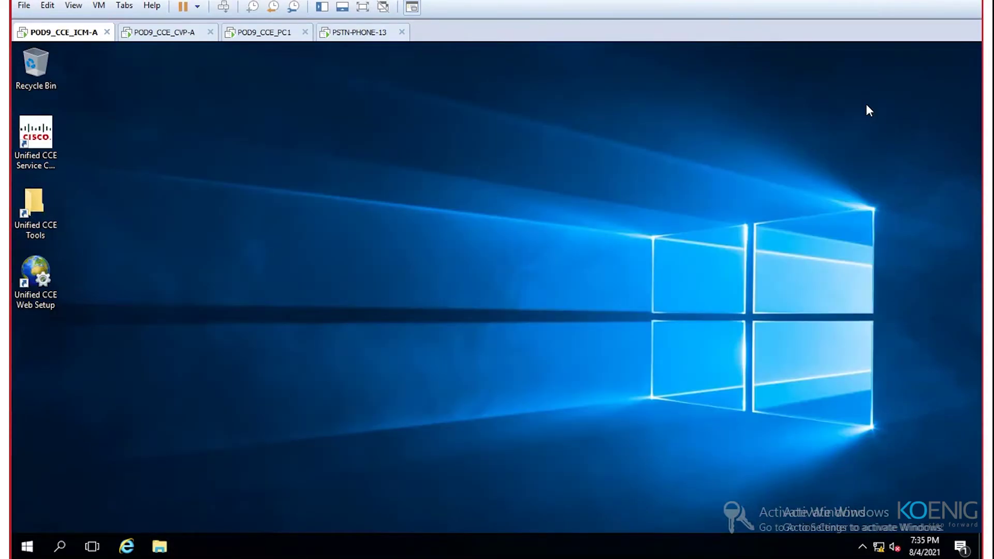
{"action": "right_click", "coordinate": [483, 141]}
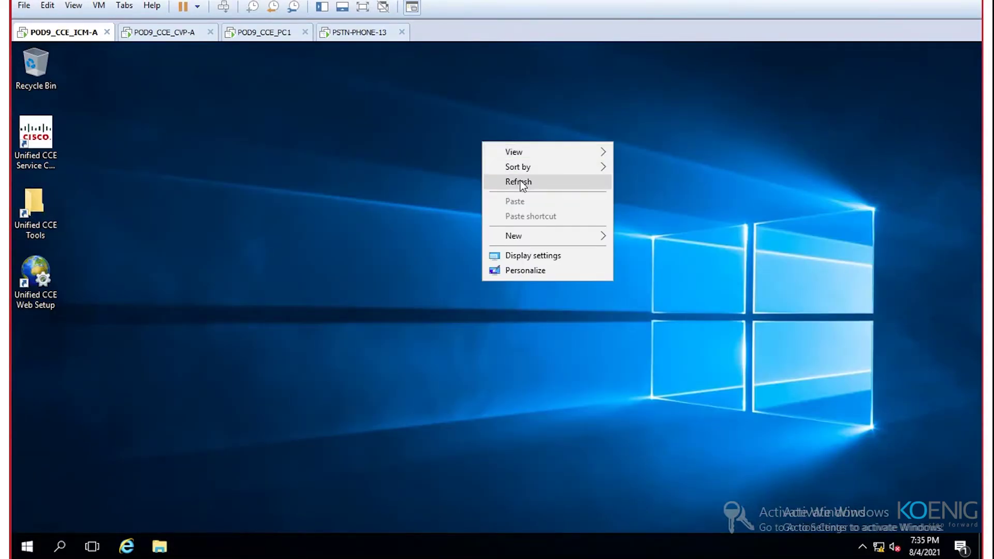
{"action": "left_click", "coordinate": [523, 182]}
{"action": "double_click", "coordinate": [49, 210]}
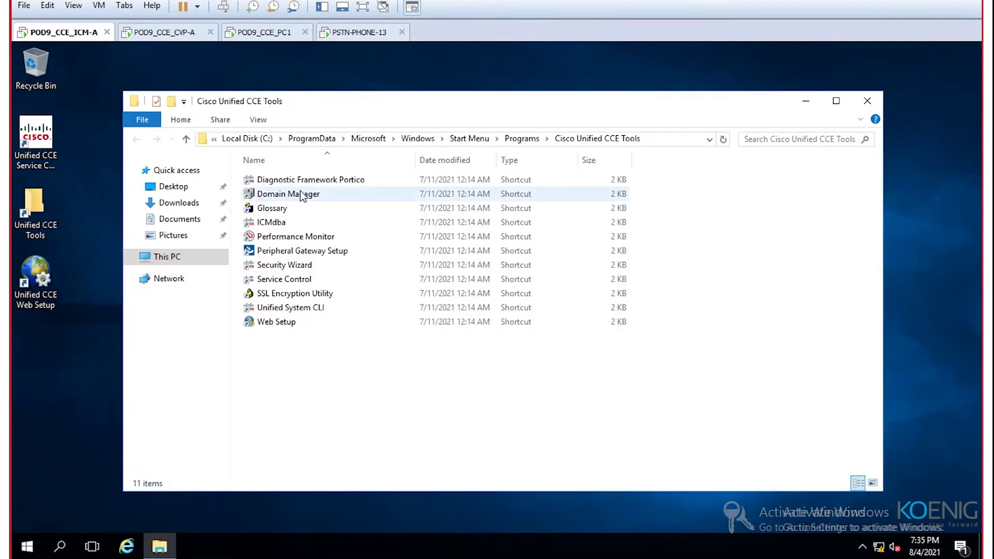
{"action": "double_click", "coordinate": [337, 192]}
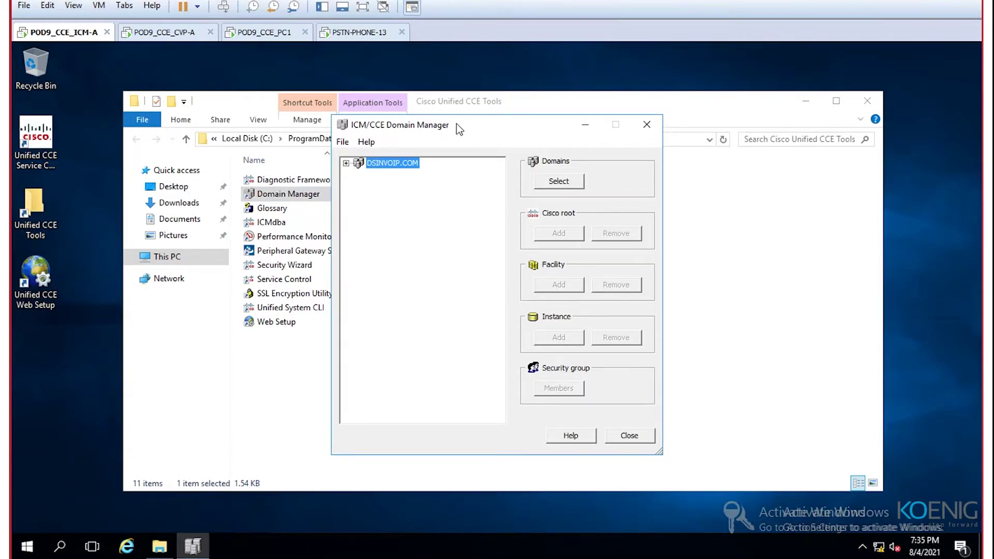
- Add a Cisco root, placing it in the DSINVOIP.COM organizational unit as Cisco_ICM
{"action": "left_click_drag", "start_coordinate": [460, 130], "coordinate": [427, 122]}
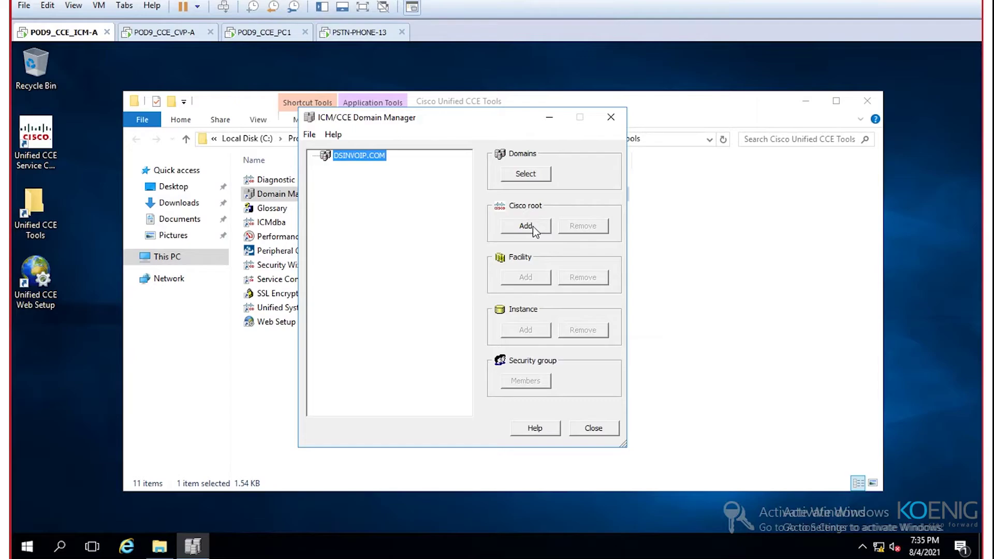
{"action": "left_click", "coordinate": [526, 226]}
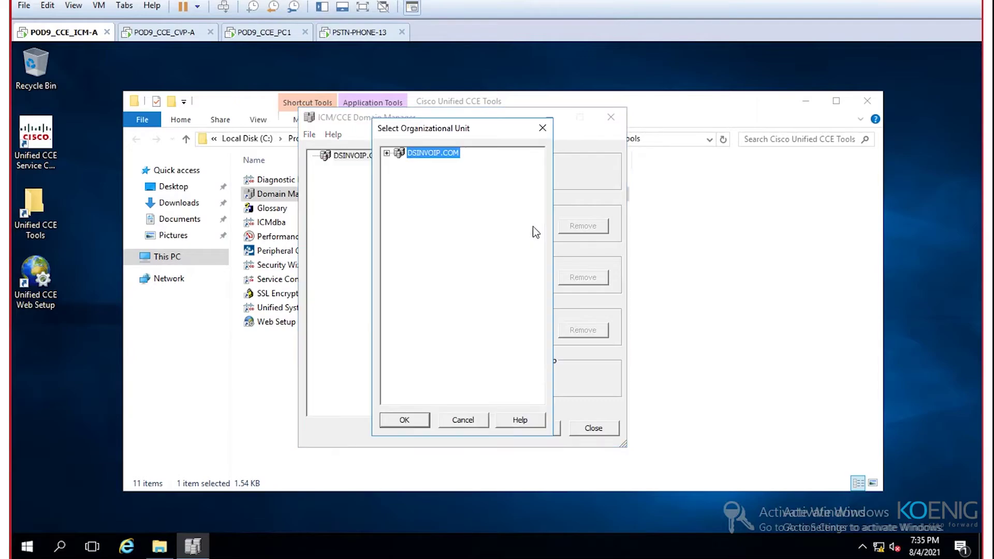
{"action": "left_click", "coordinate": [388, 154]}
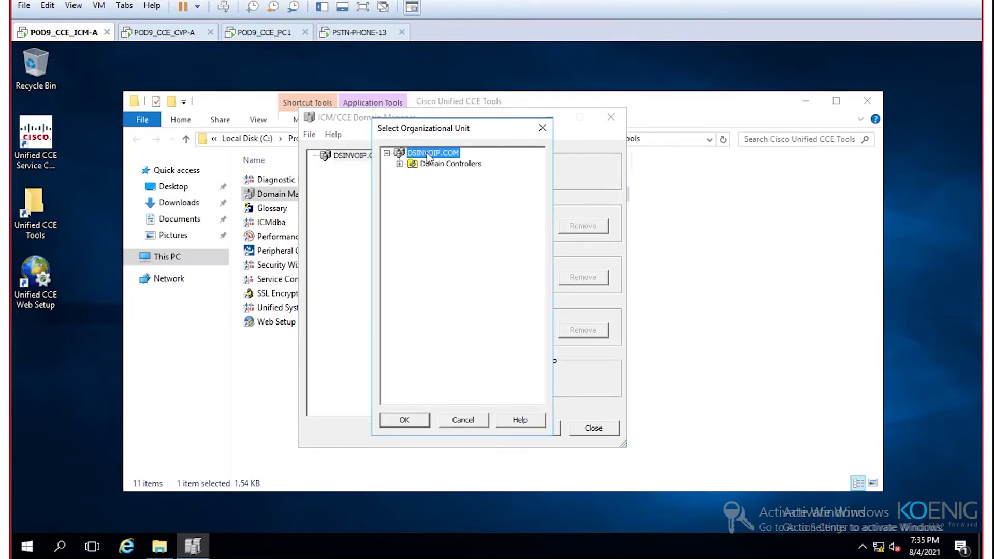
{"action": "left_click", "coordinate": [406, 418]}
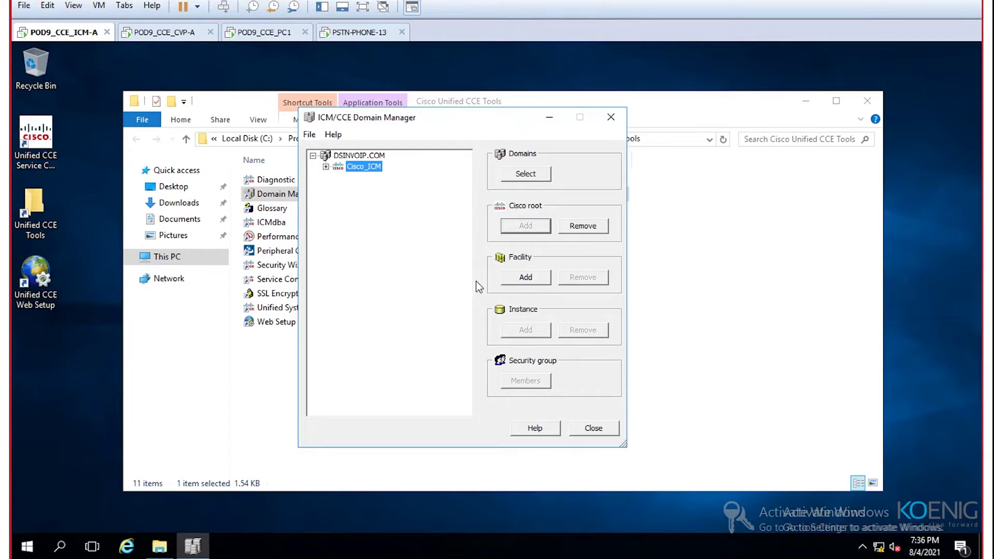
- Add a facility named INDIA under Cisco_ICM
{"action": "left_click", "coordinate": [526, 278]}
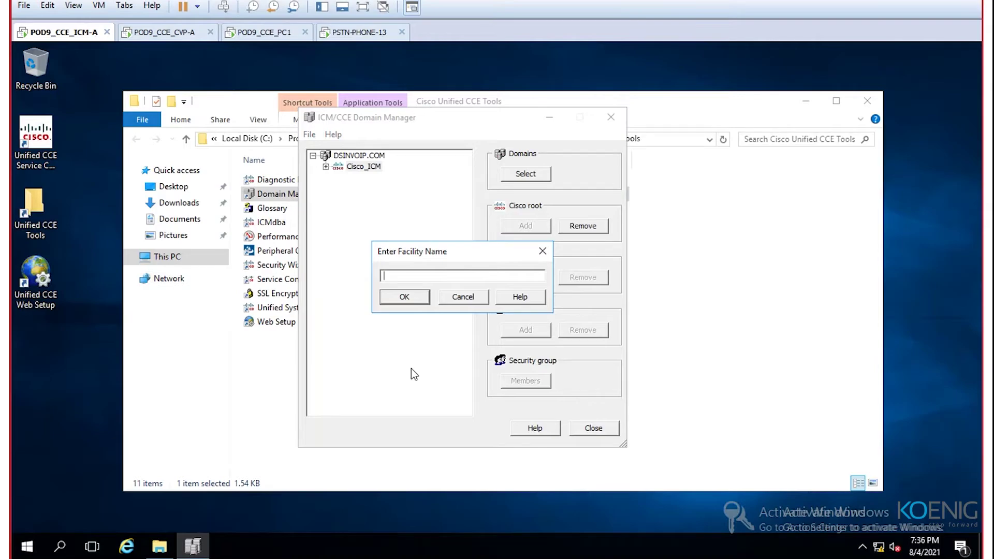
{"action": "type", "text": "INDIA"}
{"action": "left_click", "coordinate": [405, 299]}
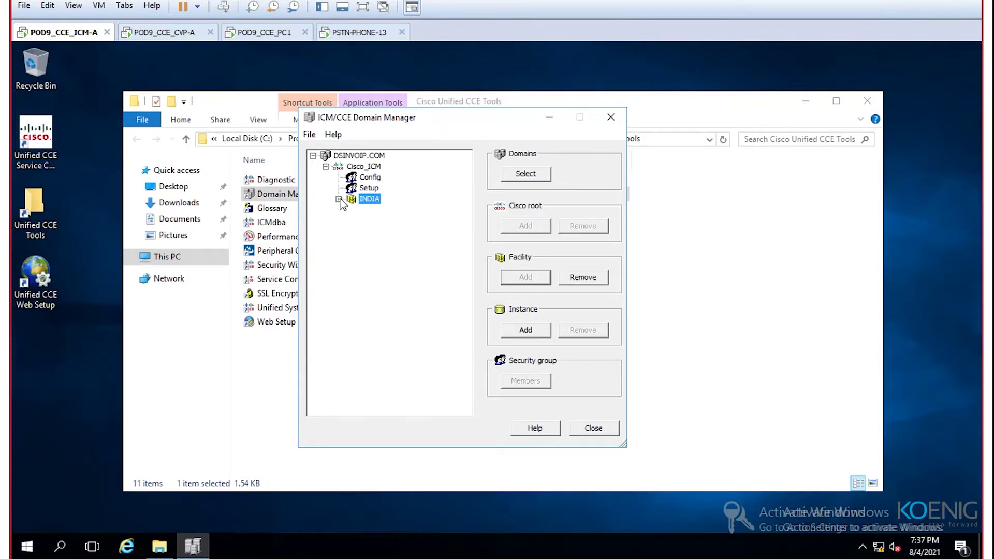
- Add an instance named cust1 under the INDIA facility
{"action": "left_click", "coordinate": [525, 331]}
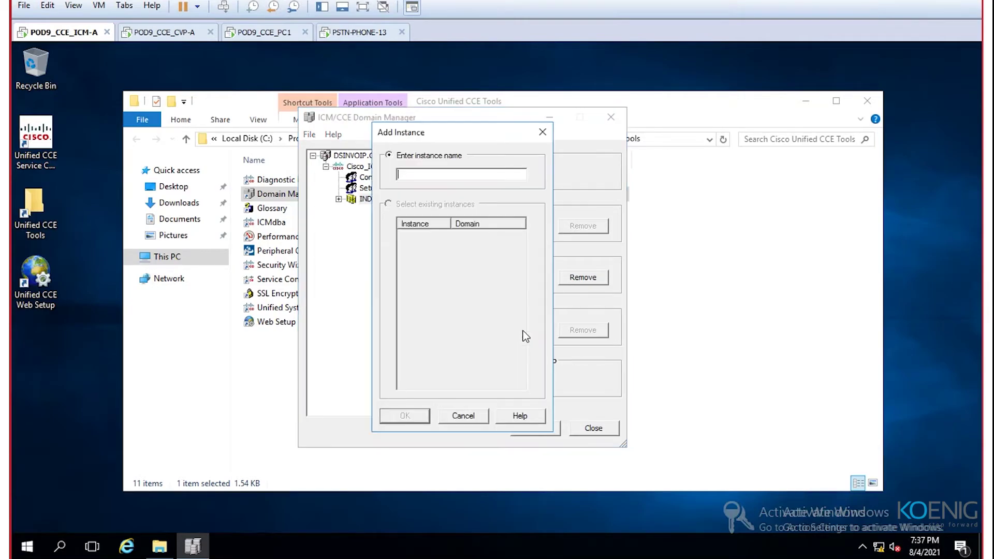
{"action": "type", "text": "SBI"}
{"action": "key", "text": "BackSpace"}
{"action": "key", "text": "BackSpace"}
{"action": "key", "text": "BackSpace"}
{"action": "type", "text": "POD"}
{"action": "key", "text": "BackSpace"}
{"action": "key", "text": "BackSpace"}
{"action": "key", "text": "BackSpace"}
{"action": "type", "text": "cust1"}
{"action": "left_click", "coordinate": [404, 416]}
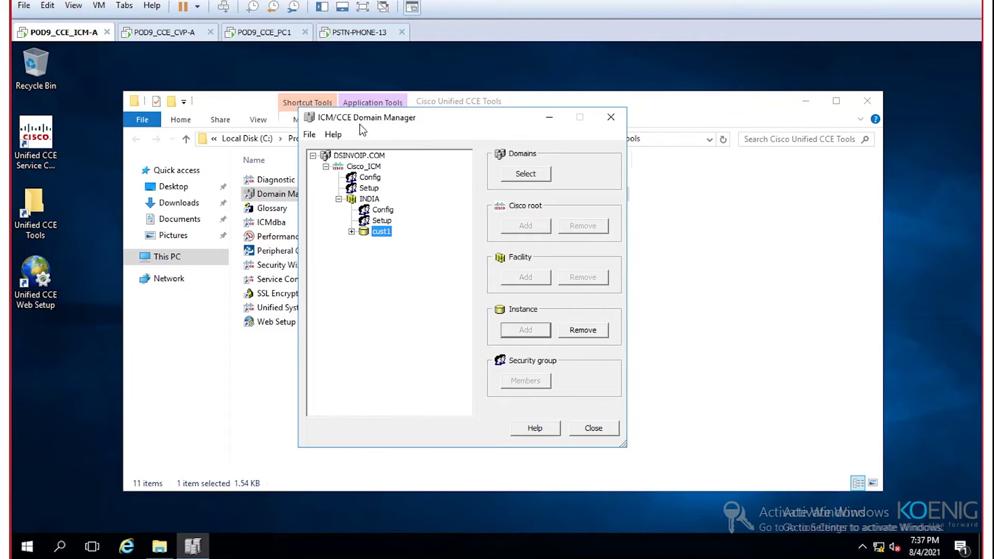
- Expand cust1 to check its Config and Setup groups, then close Domain Manager
{"action": "left_click", "coordinate": [369, 167]}
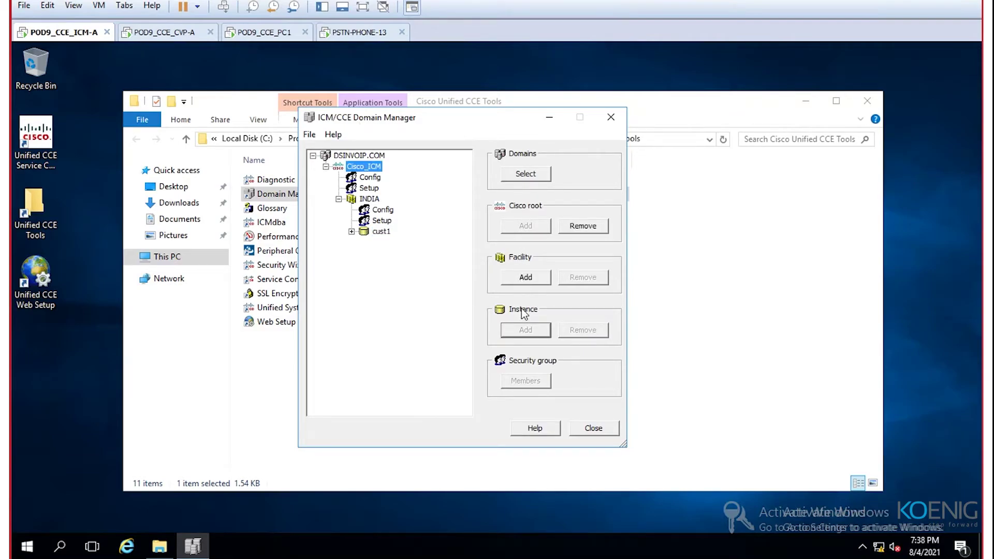
{"action": "left_click", "coordinate": [380, 233]}
{"action": "left_click", "coordinate": [376, 202]}
{"action": "left_click", "coordinate": [387, 232]}
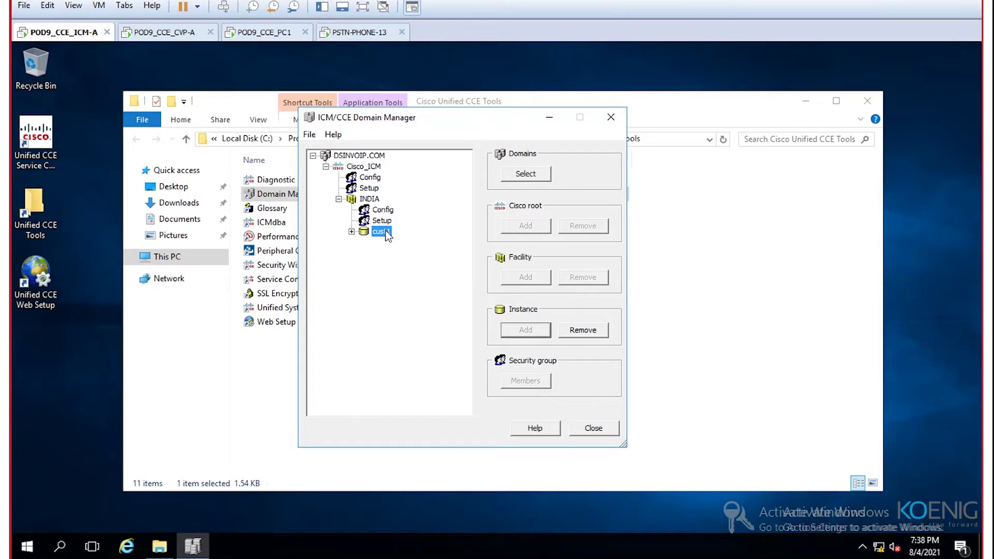
{"action": "left_click", "coordinate": [372, 200]}
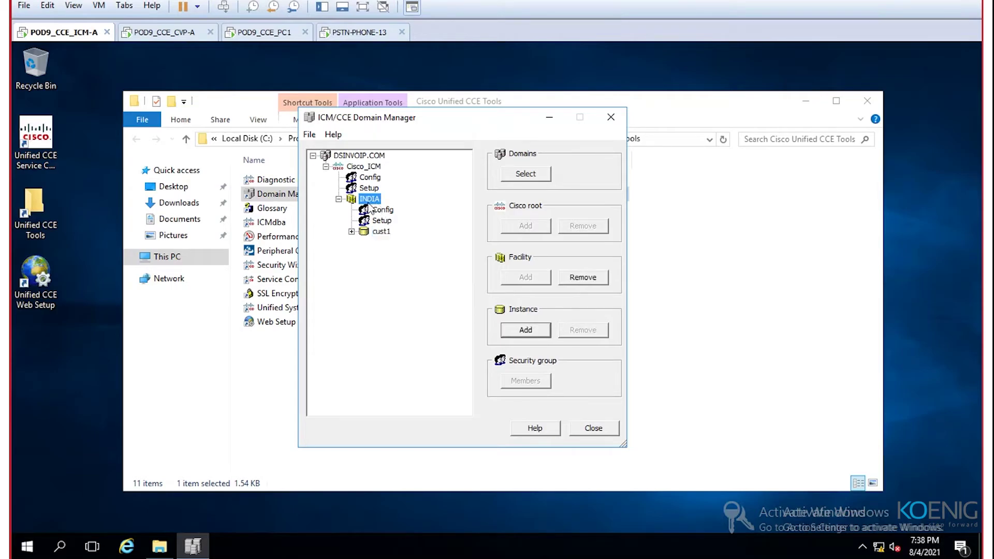
{"action": "double_click", "coordinate": [384, 233]}
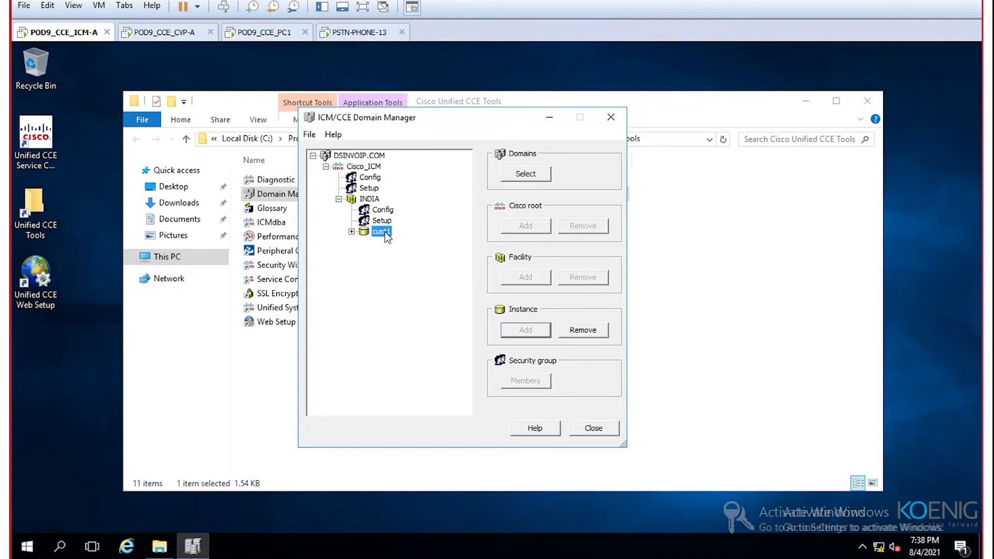
{"action": "left_click", "coordinate": [593, 428]}
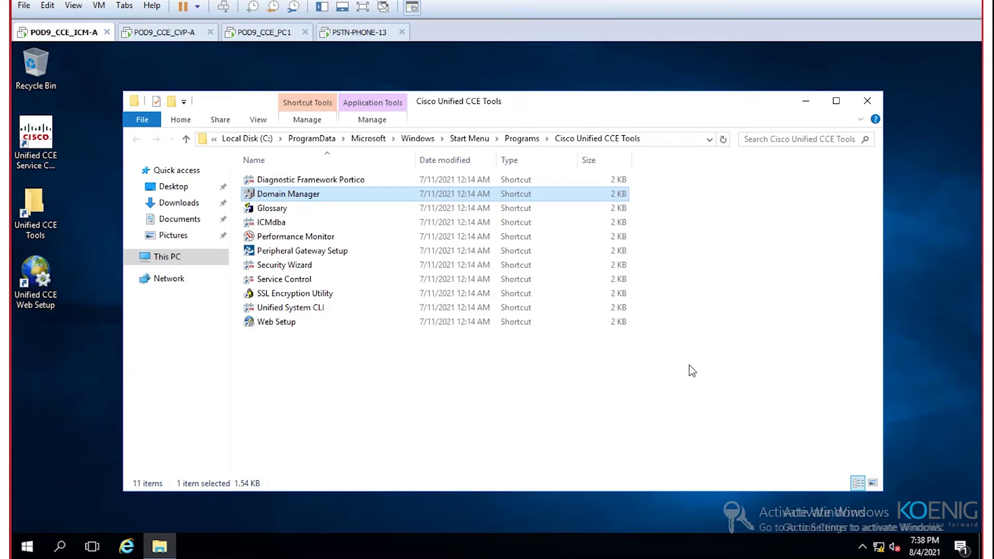
- Close the Tools folder and launch Unified CCE Web Setup from its desktop shortcut
{"action": "left_click", "coordinate": [867, 101]}
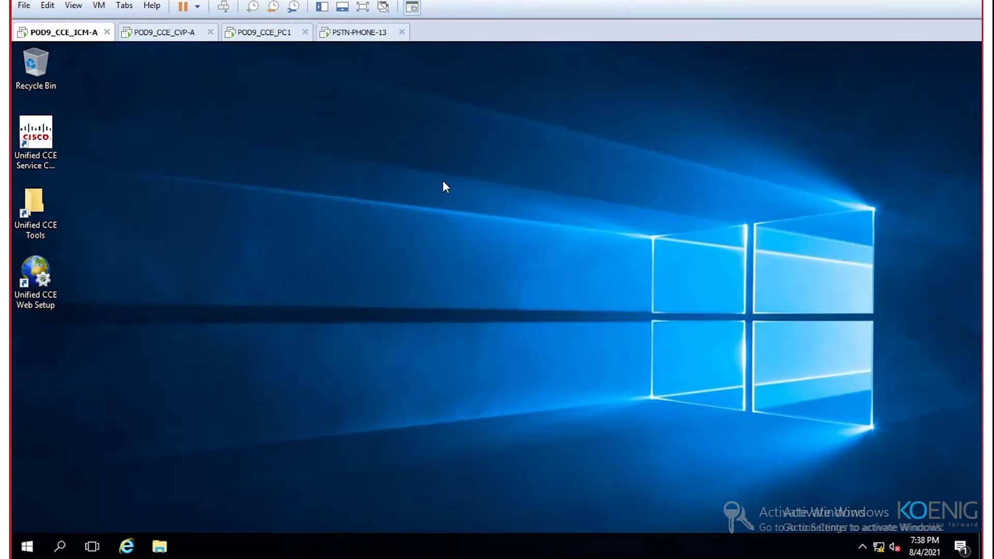
{"action": "right_click", "coordinate": [294, 175]}
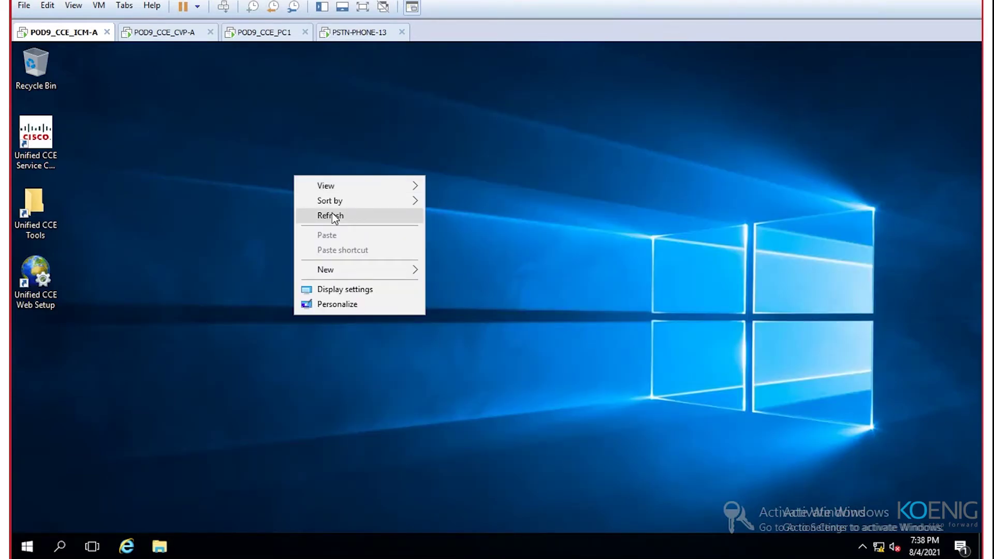
{"action": "left_click", "coordinate": [332, 214]}
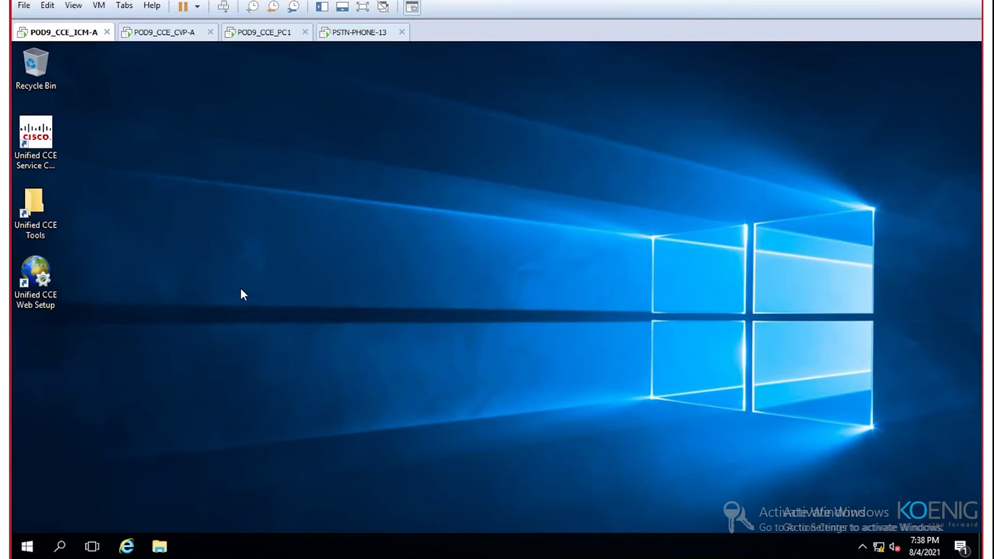
{"action": "left_click", "coordinate": [35, 277]}
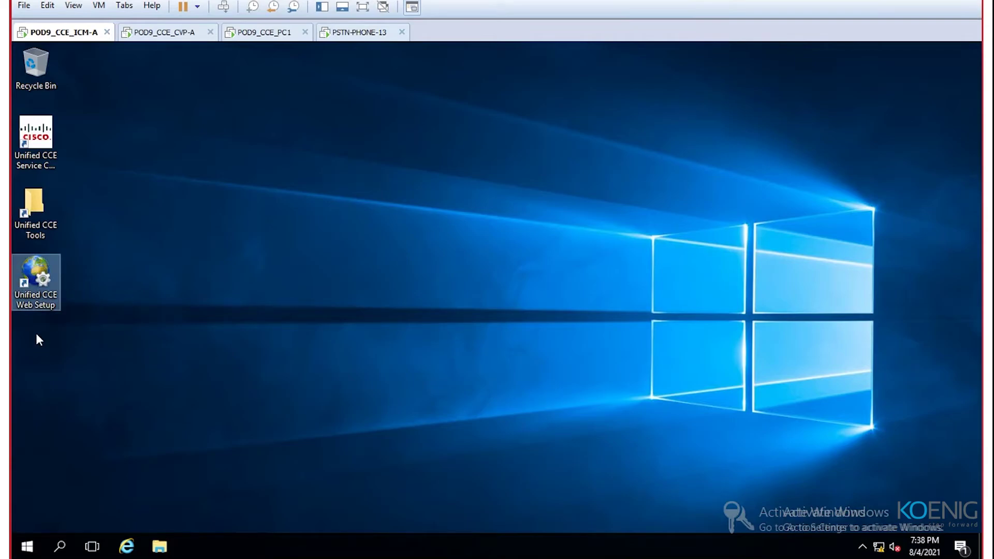
{"action": "left_click_drag", "start_coordinate": [93, 334], "coordinate": [21, 109]}
{"action": "left_click", "coordinate": [138, 197]}
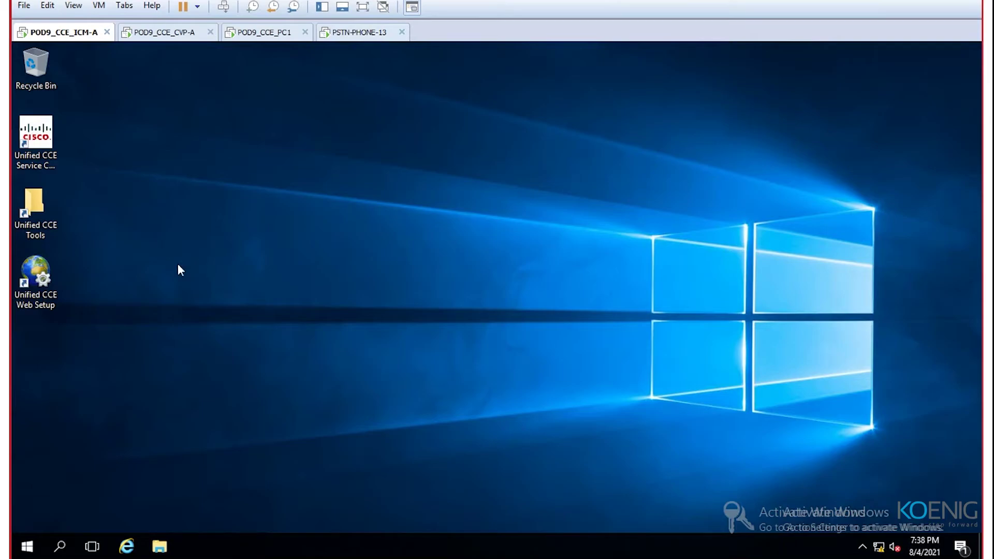
{"action": "double_click", "coordinate": [40, 274]}
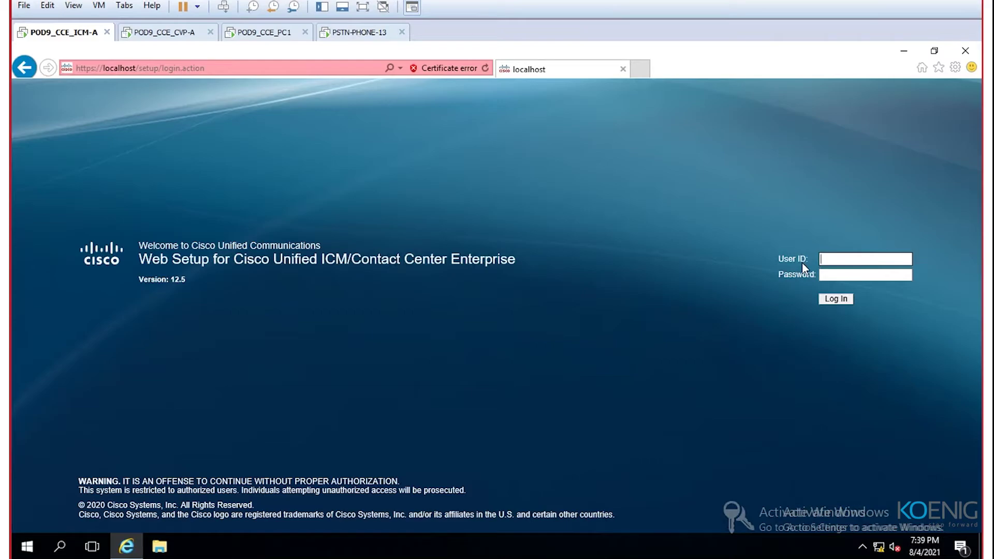
- Log in to Web Setup using the saved domain administrator credentials
{"action": "left_click", "coordinate": [856, 258]}
{"action": "left_click", "coordinate": [876, 272]}
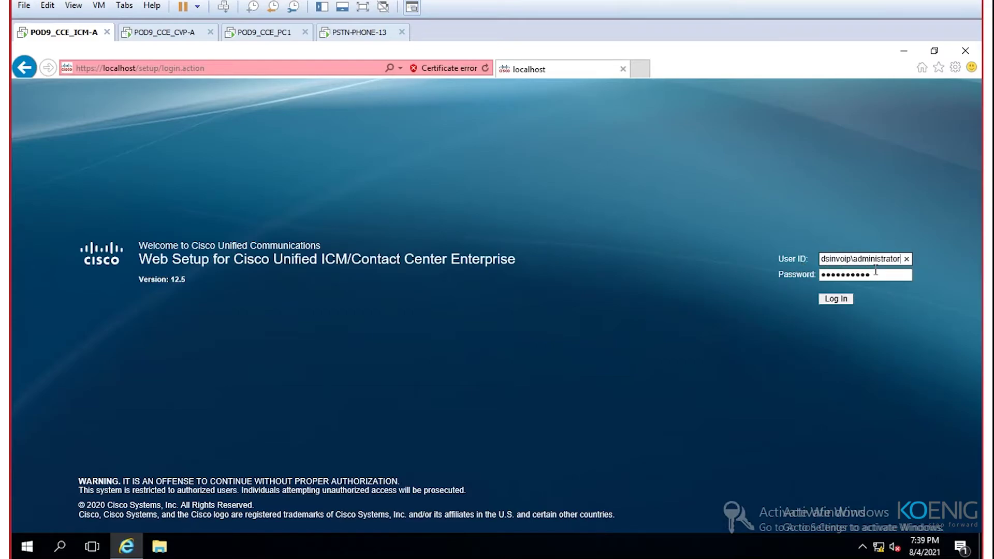
{"action": "left_click", "coordinate": [836, 300]}
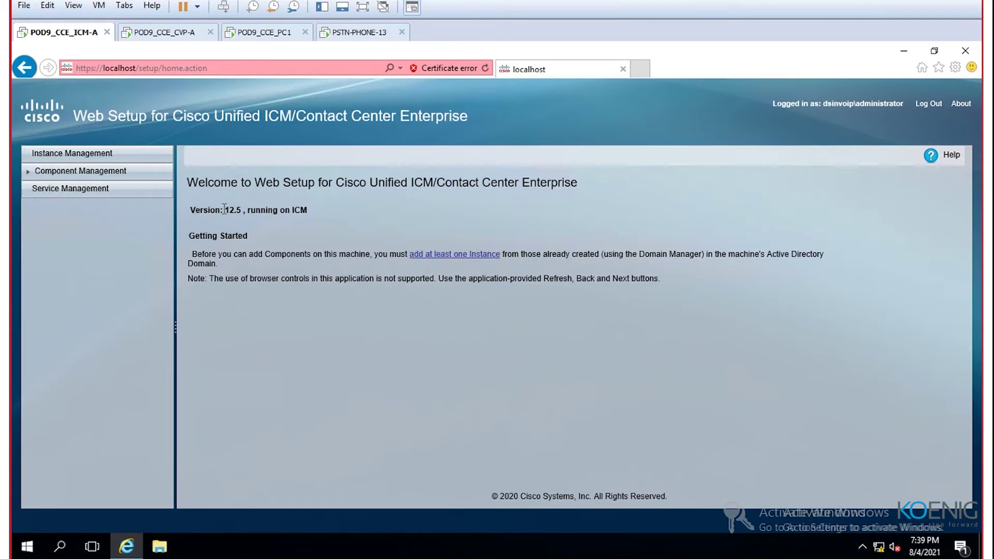
{"action": "left_click_drag", "start_coordinate": [224, 209], "coordinate": [252, 208]}
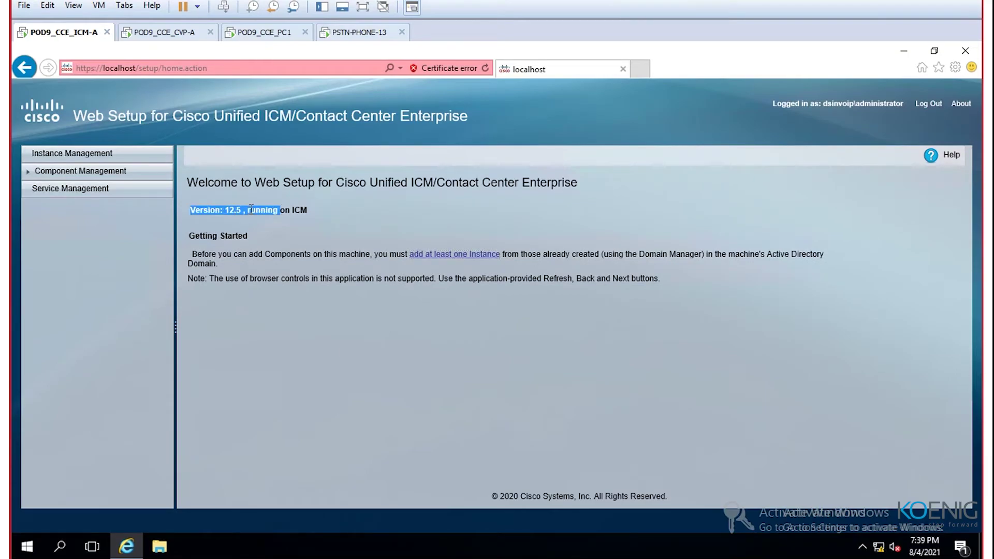
{"action": "left_click", "coordinate": [288, 231]}
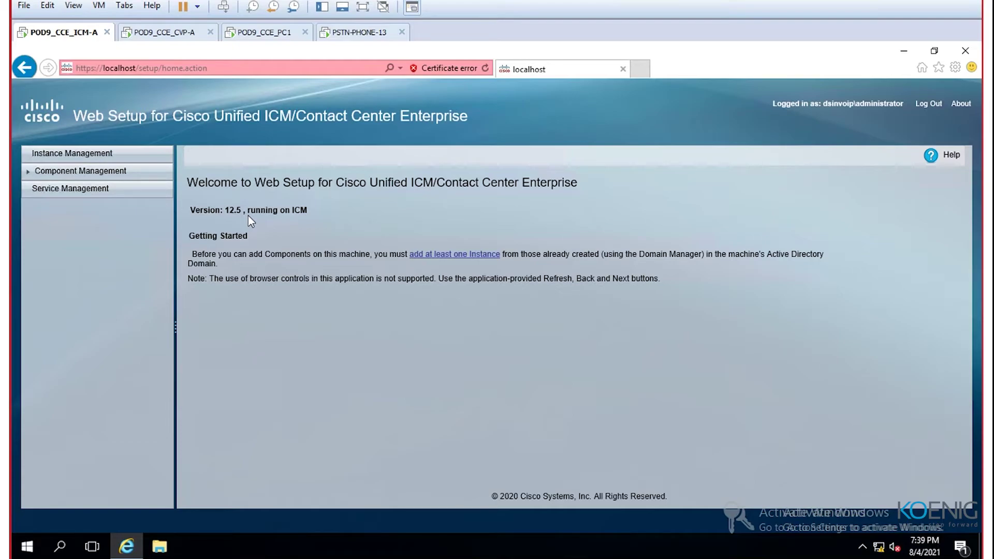
- In Instance Management, add facility india, instance cust1, number 0, and save
{"action": "left_click", "coordinate": [86, 158]}
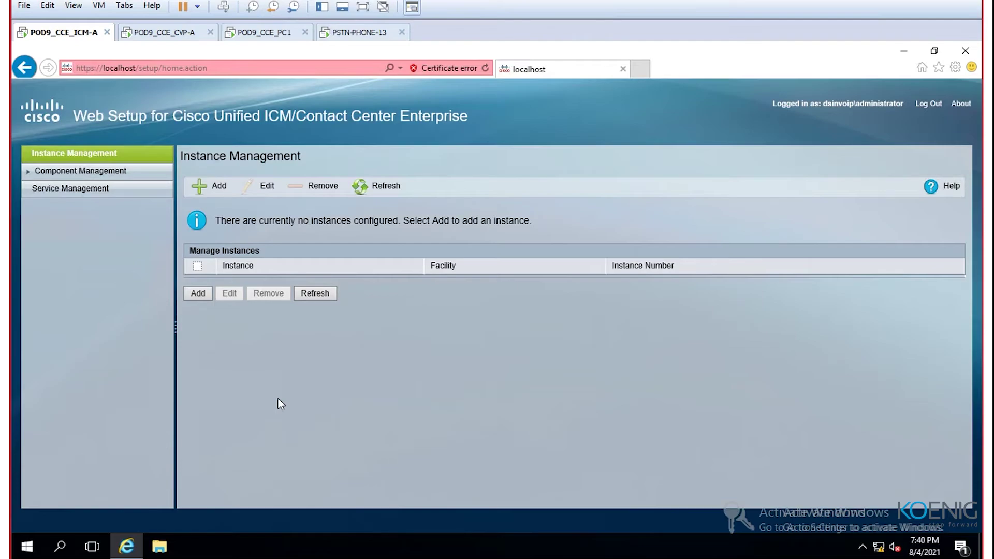
{"action": "left_click", "coordinate": [198, 294]}
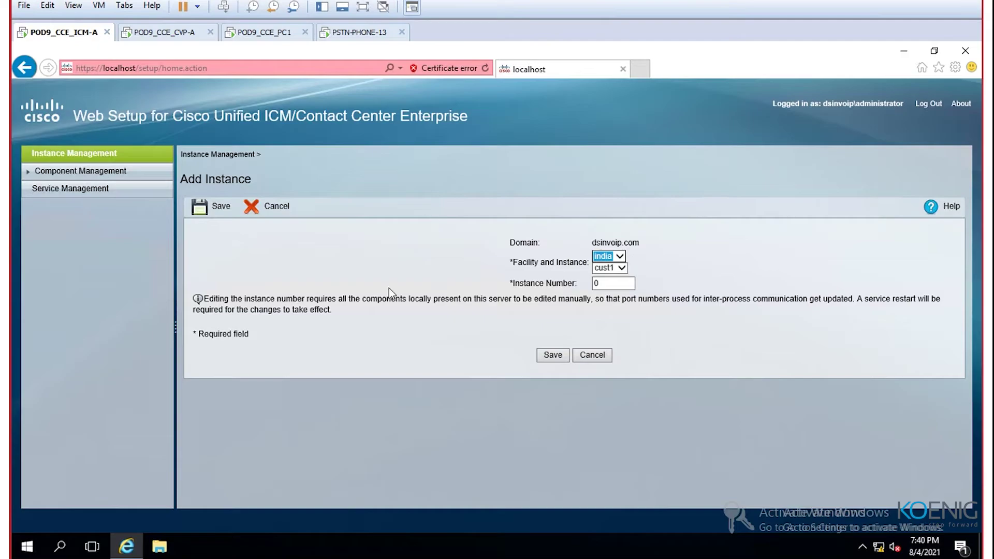
{"action": "left_click", "coordinate": [624, 271]}
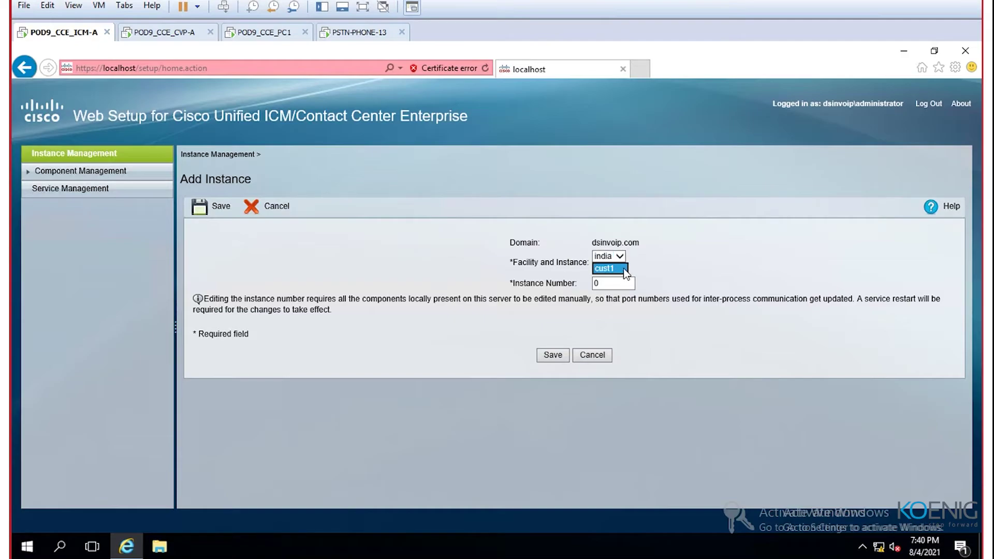
{"action": "left_click", "coordinate": [627, 274]}
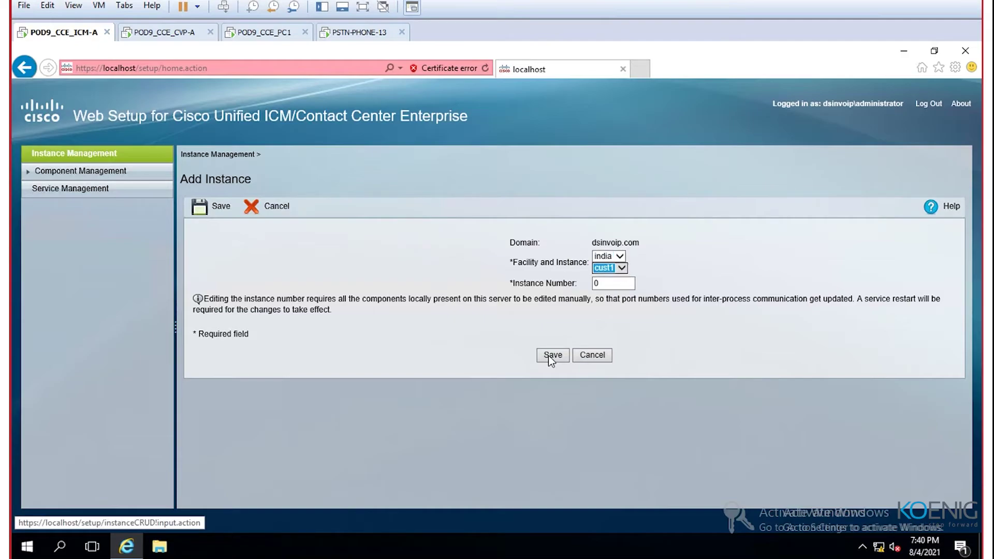
{"action": "left_click", "coordinate": [620, 257]}
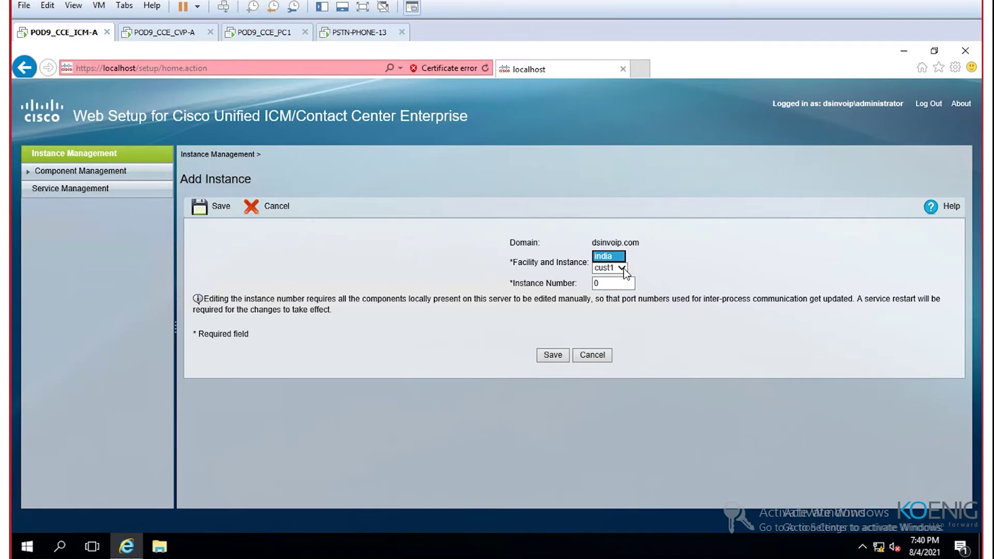
{"action": "left_click", "coordinate": [623, 269]}
{"action": "left_click", "coordinate": [603, 271]}
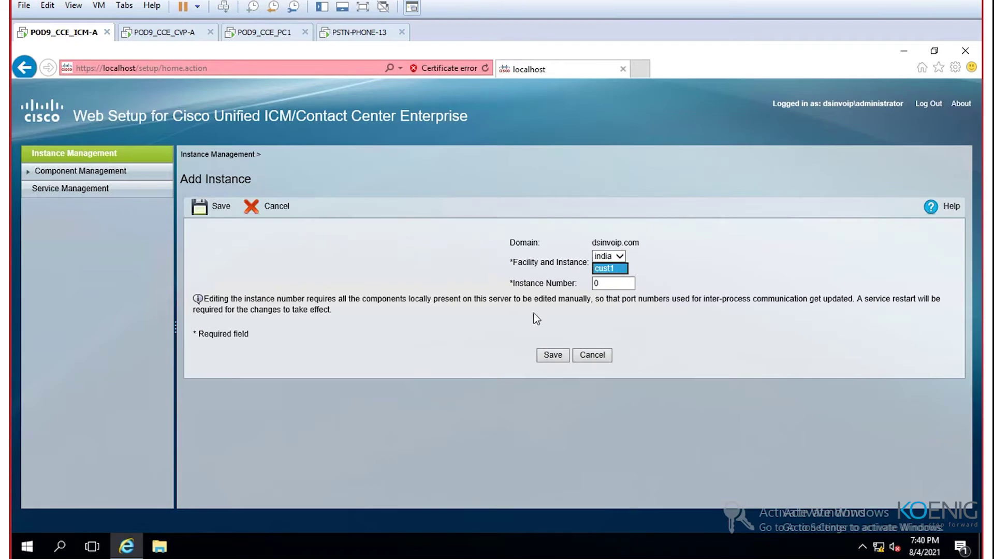
{"action": "left_click", "coordinate": [549, 356]}
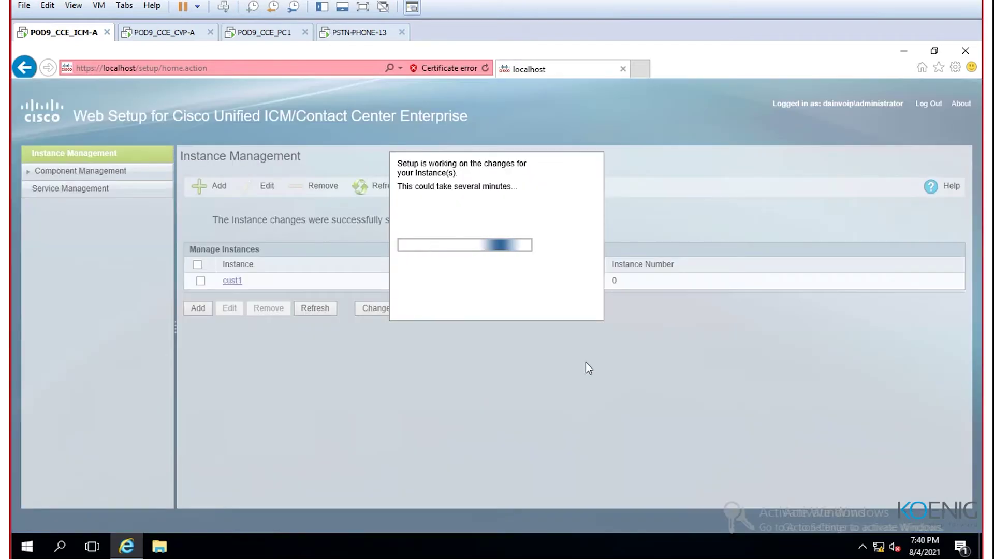
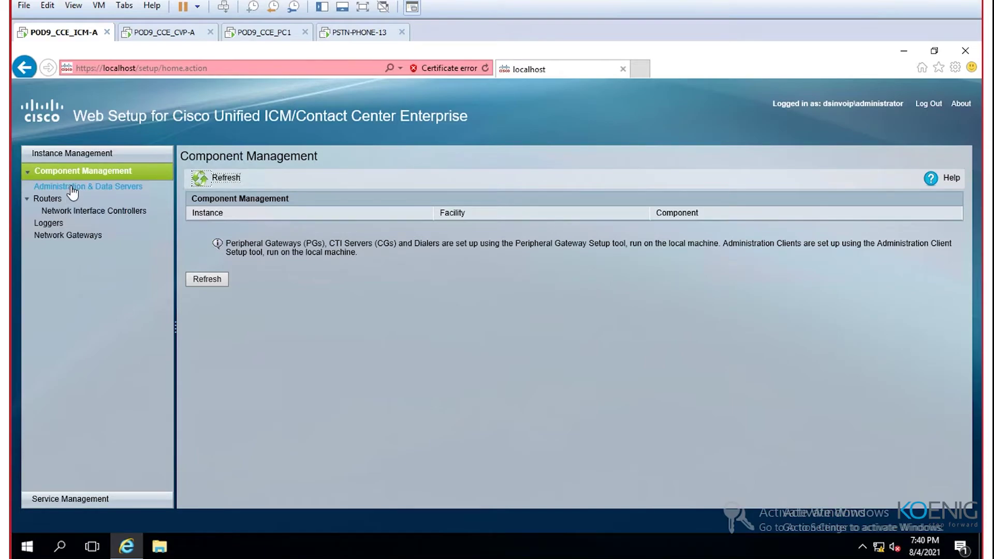
- Check the Routers page under Component Management shows no routers, then minimise the browser
{"action": "left_click", "coordinate": [50, 200]}
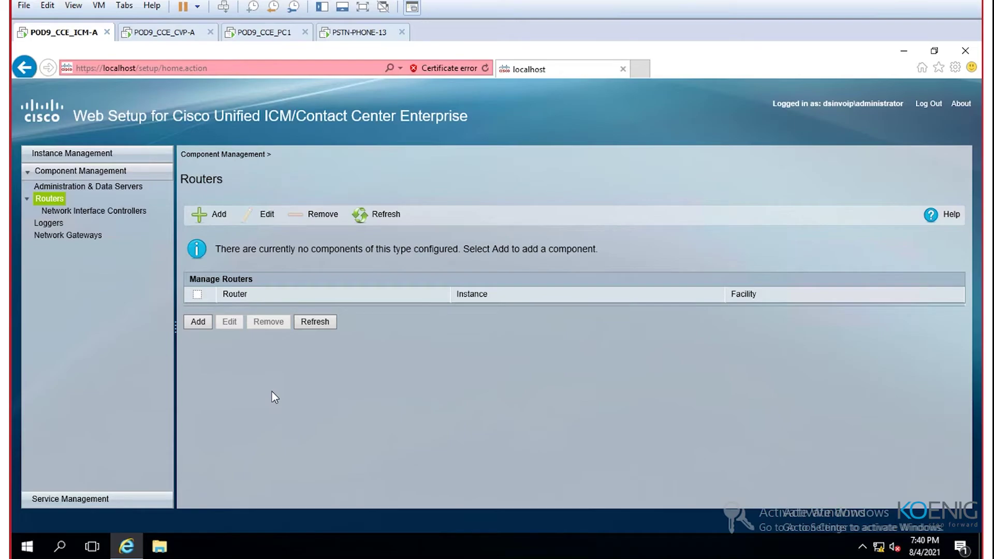
{"action": "left_click", "coordinate": [127, 545]}
- Refresh the desktop and open the Unified CCE Tools folder
{"action": "right_click", "coordinate": [220, 242]}
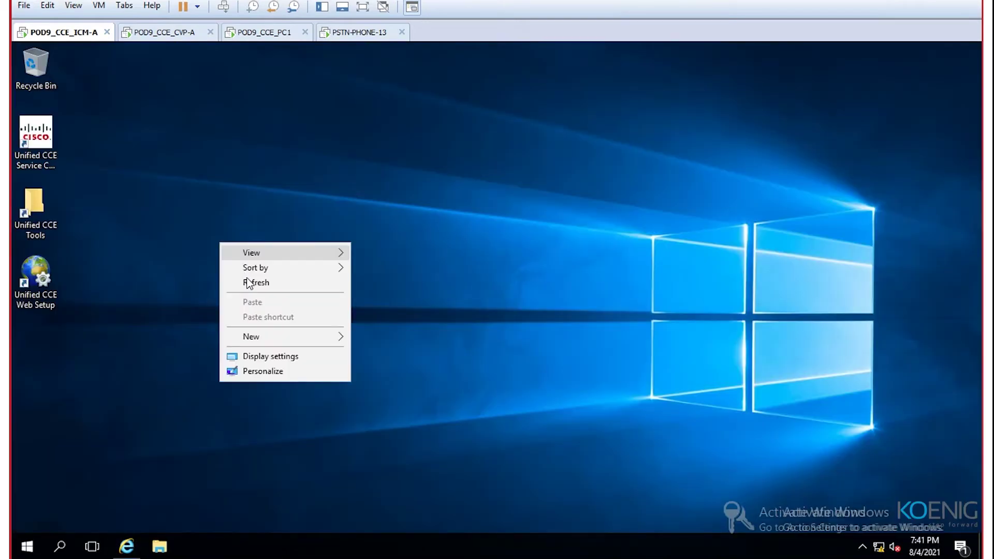
{"action": "left_click", "coordinate": [248, 282]}
{"action": "left_click", "coordinate": [36, 138]}
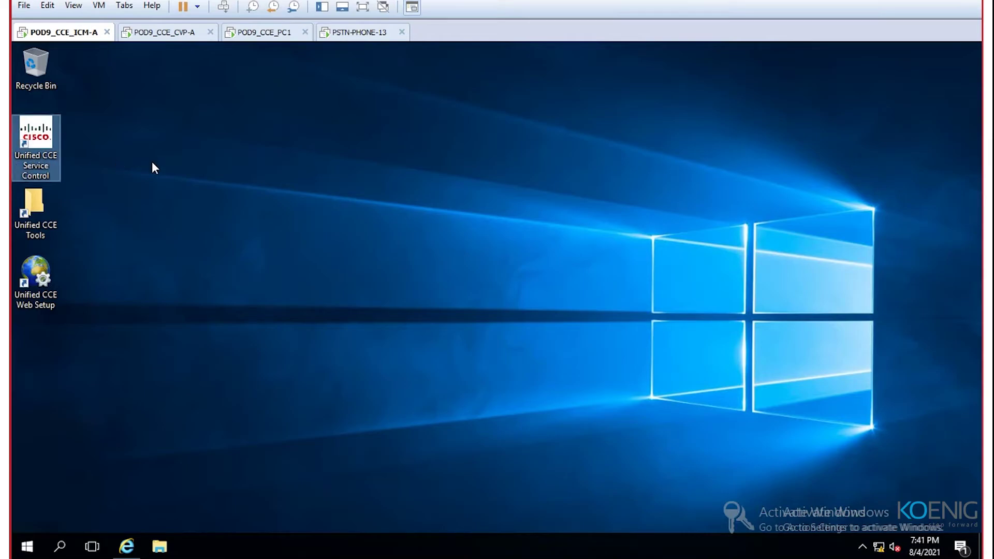
{"action": "double_click", "coordinate": [37, 215]}
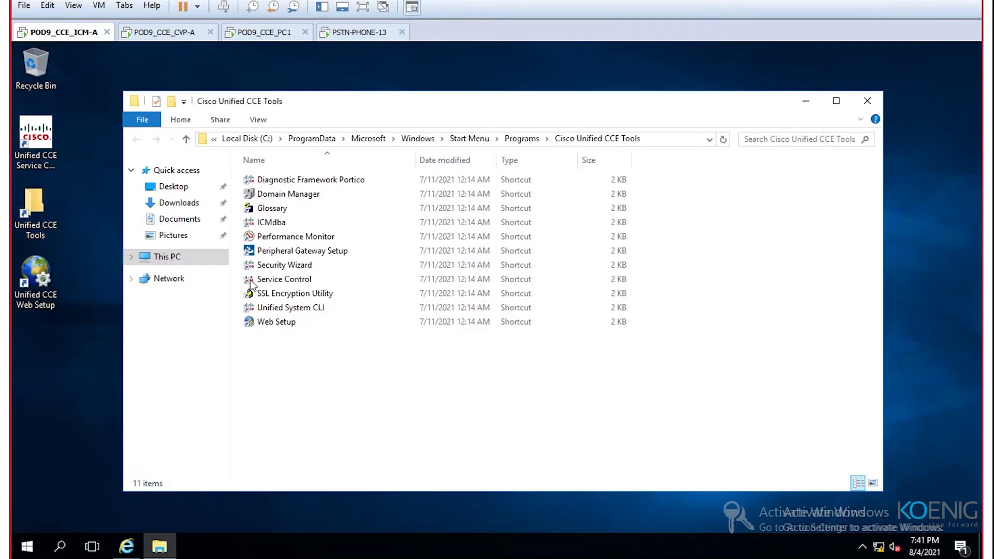
- Confirm Service Control lists no services, close it, and return to Web Setup
{"action": "left_click", "coordinate": [299, 284]}
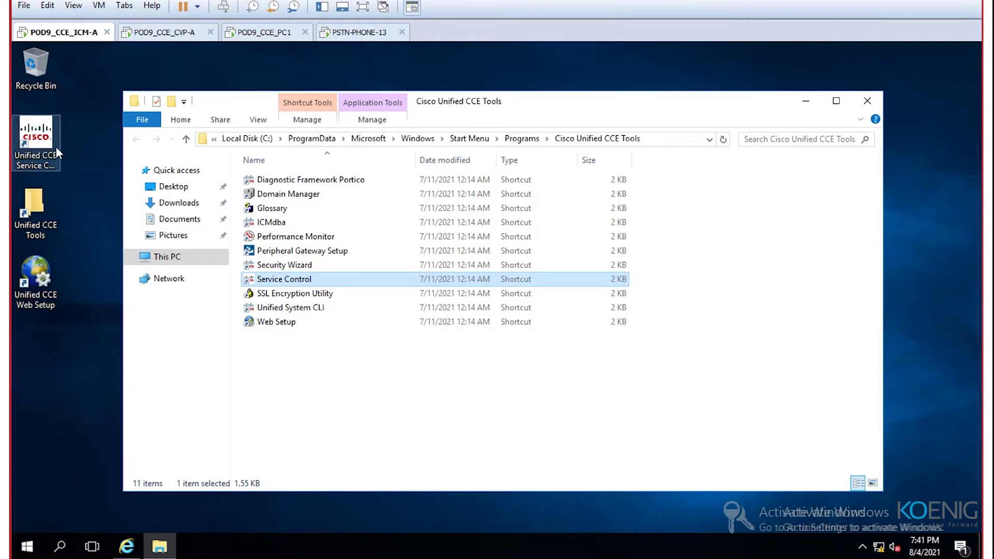
{"action": "double_click", "coordinate": [337, 280]}
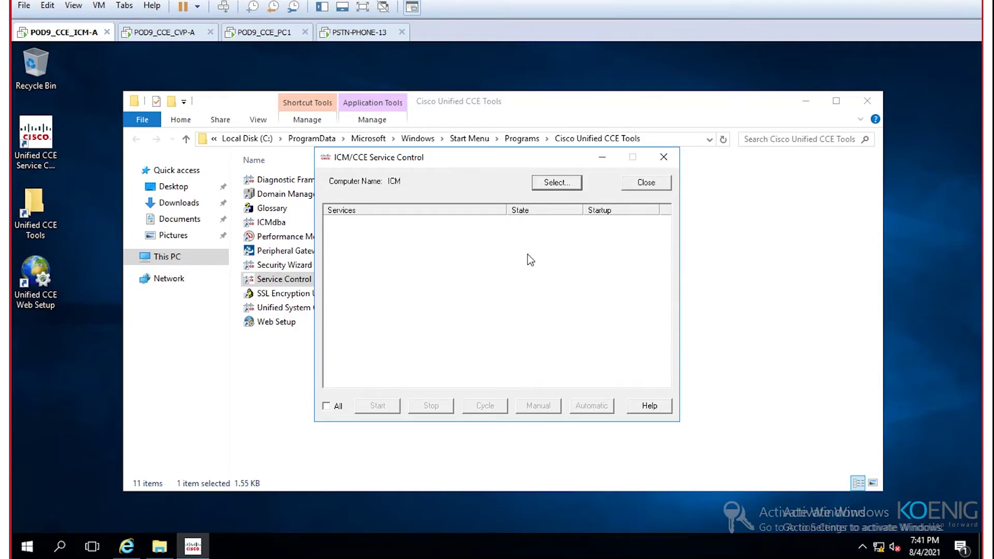
{"action": "left_click", "coordinate": [647, 182]}
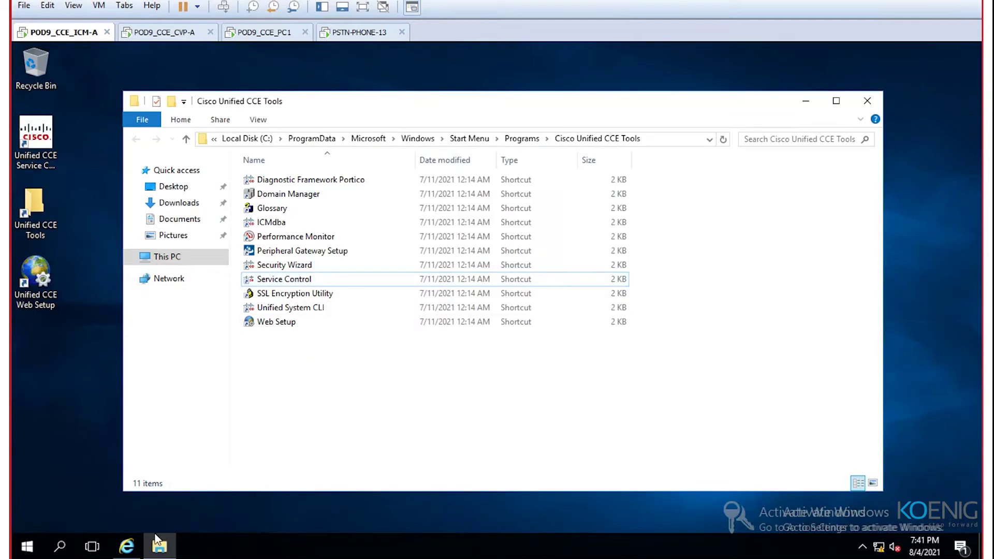
{"action": "left_click", "coordinate": [127, 547]}
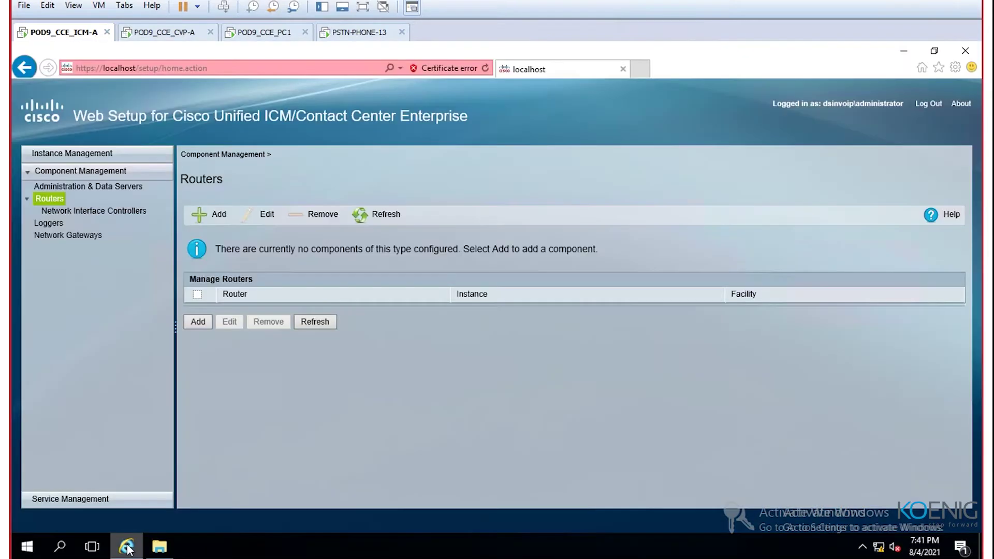
- Add a Side A router for instance cust1 with Simplexed fault tolerance
{"action": "left_click", "coordinate": [198, 321]}
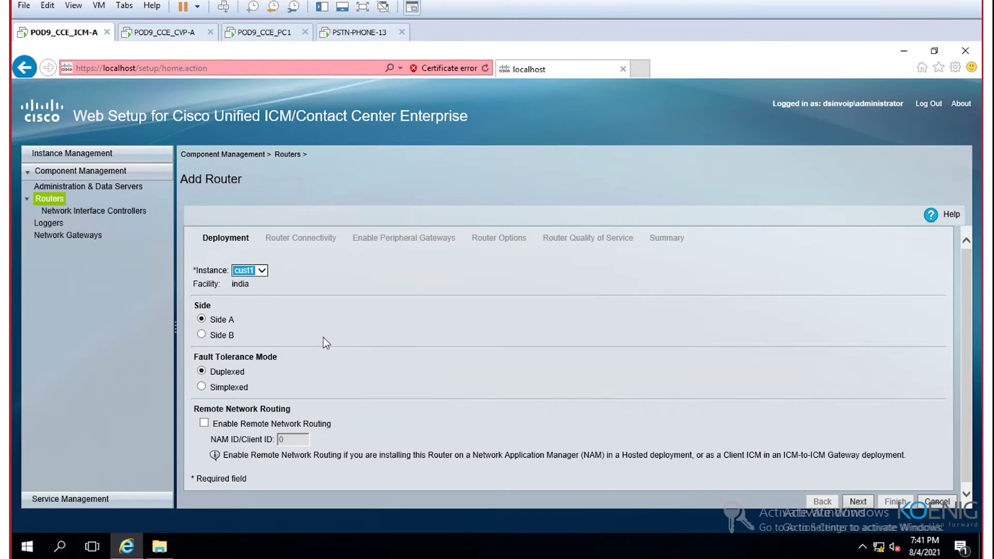
{"action": "left_click_drag", "start_coordinate": [199, 270], "coordinate": [222, 274]}
{"action": "left_click", "coordinate": [281, 272]}
{"action": "left_click", "coordinate": [234, 306]}
{"action": "left_click_drag", "start_coordinate": [196, 357], "coordinate": [287, 359]}
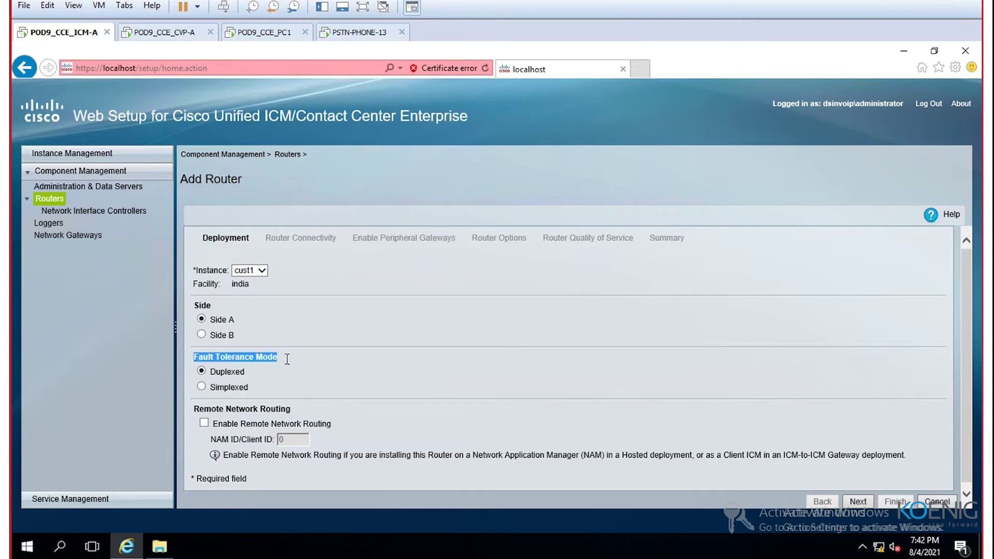
{"action": "left_click", "coordinate": [323, 364]}
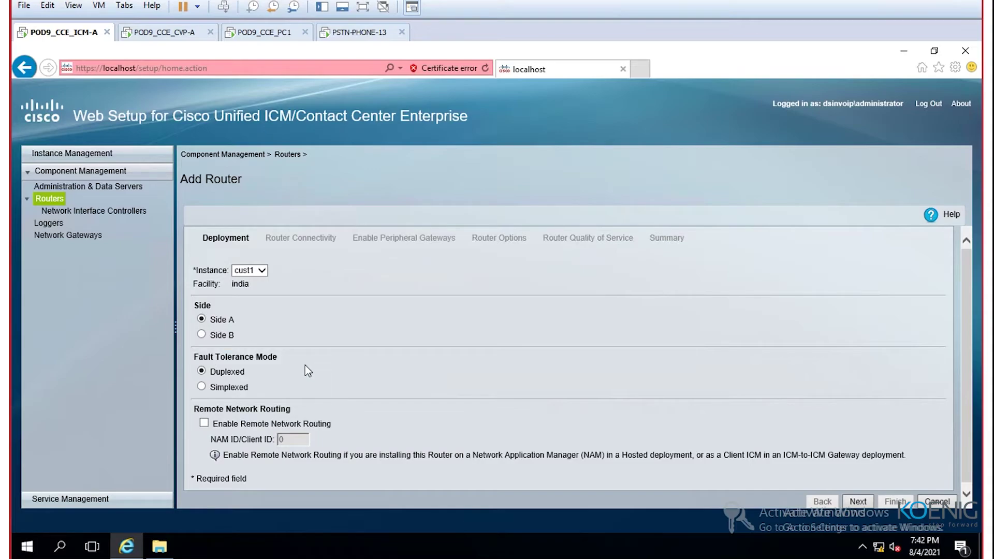
{"action": "left_click", "coordinate": [202, 387]}
{"action": "scroll", "coordinate": [648, 435], "scroll_direction": "down", "scroll_amount": 1}
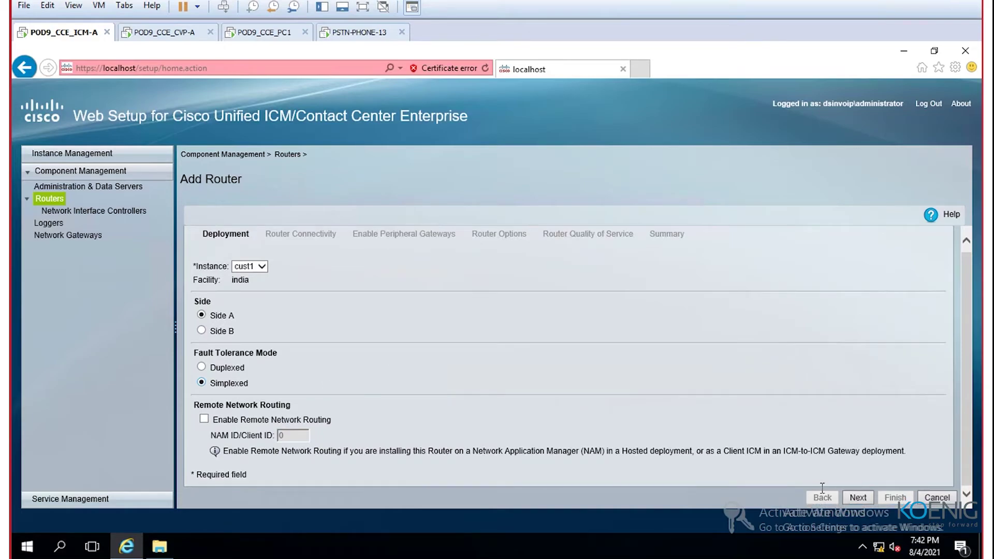
{"action": "left_click", "coordinate": [858, 497]}
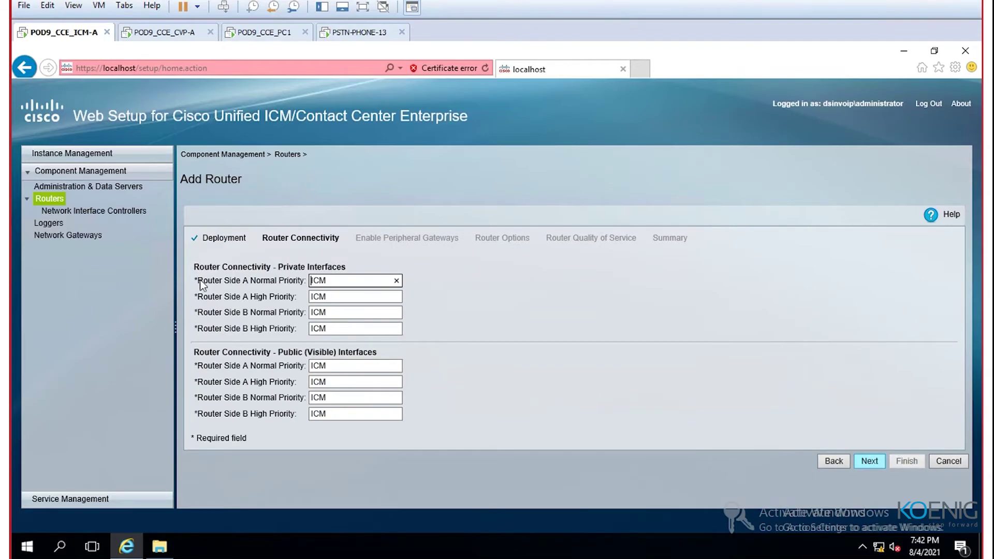
{"action": "left_click_drag", "start_coordinate": [199, 280], "coordinate": [242, 282]}
{"action": "left_click", "coordinate": [267, 285]}
{"action": "left_click", "coordinate": [471, 413]}
{"action": "key", "text": "super"}
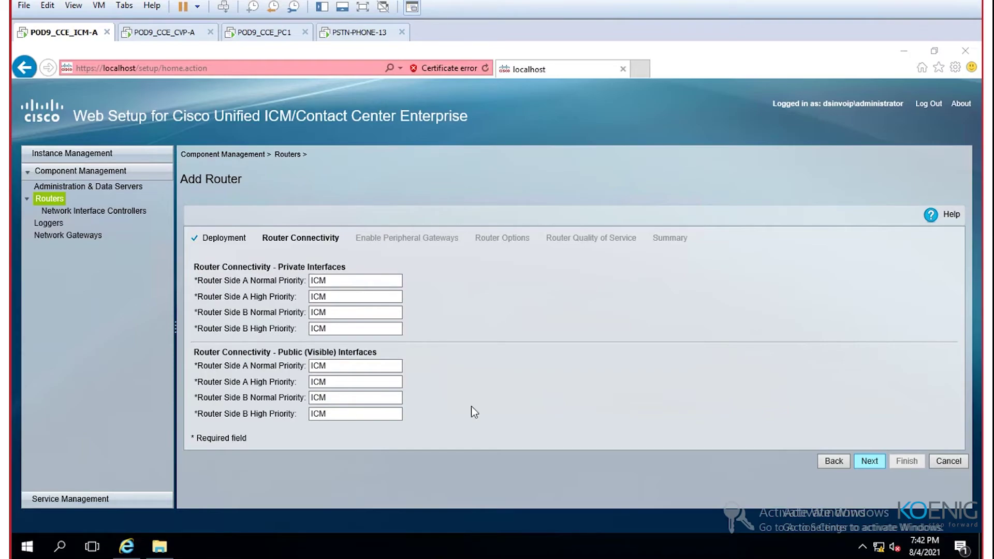
- Run ipconfig in Command Prompt to find the server IP 10.91.1.2
{"action": "type", "text": "c"}
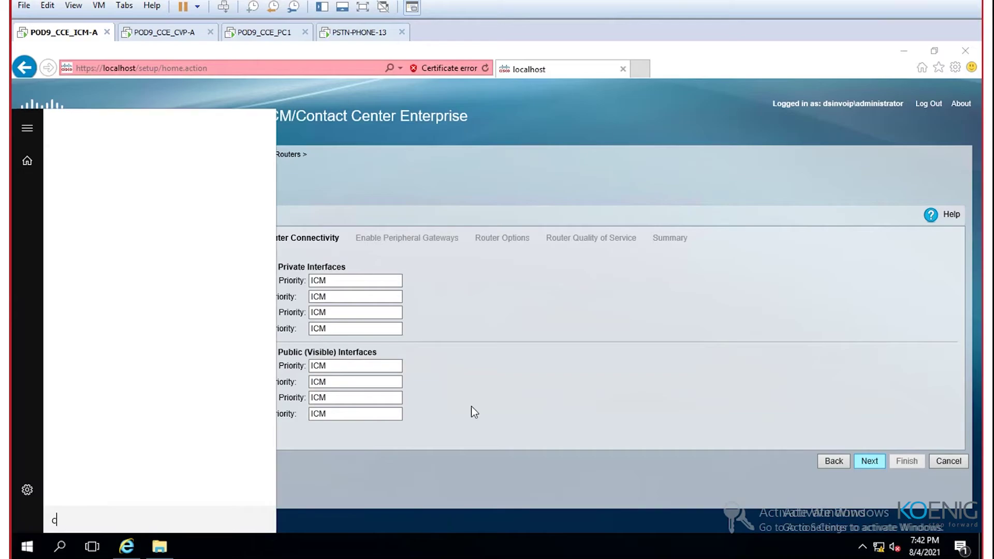
{"action": "type", "text": "md"}
{"action": "key", "text": "Return"}
{"action": "type", "text": "ip"}
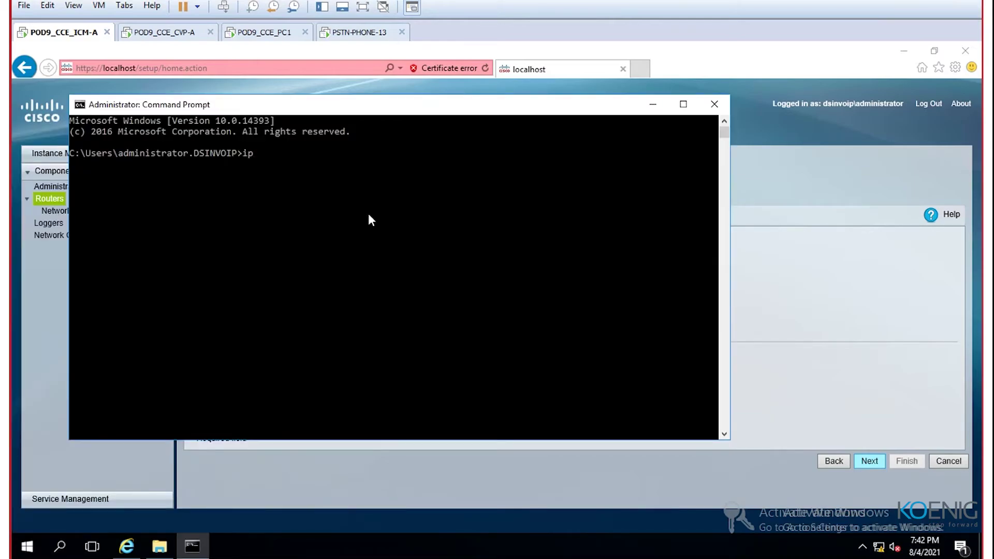
{"action": "type", "text": "config"}
{"action": "key", "text": "Return"}
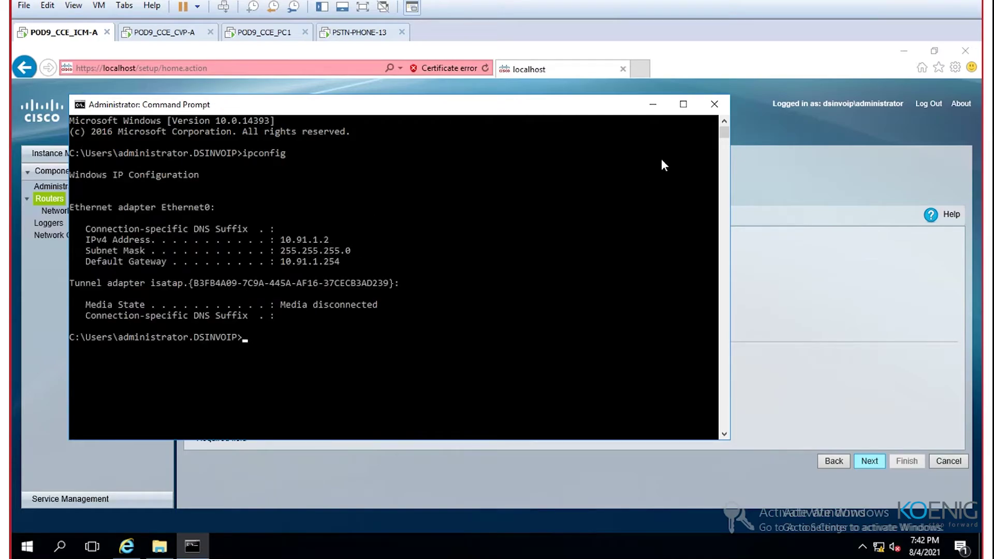
{"action": "left_click", "coordinate": [715, 104]}
- Replace ICM with 10.91.1.2 in the private Router Side A Normal Priority field
{"action": "left_click", "coordinate": [367, 282]}
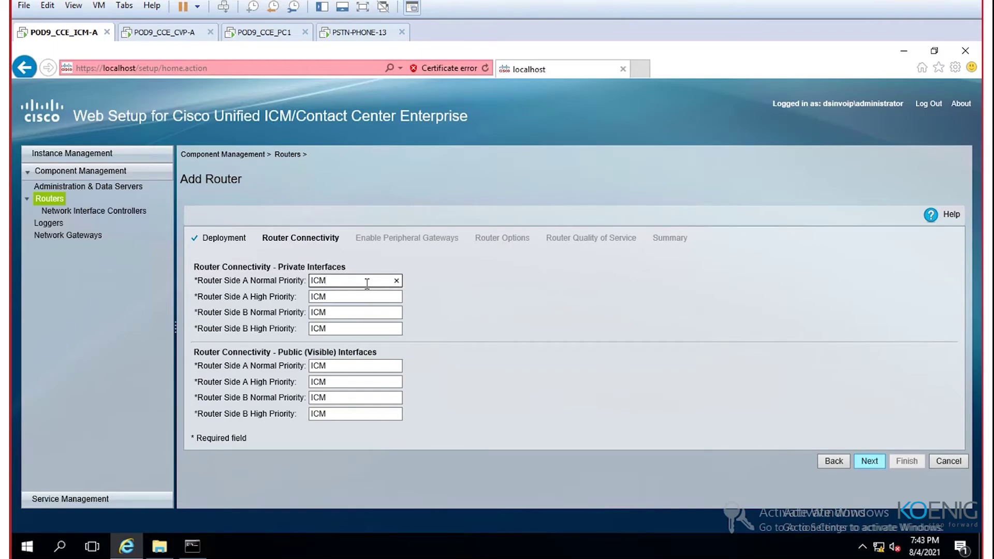
{"action": "key", "text": "alt+Tab"}
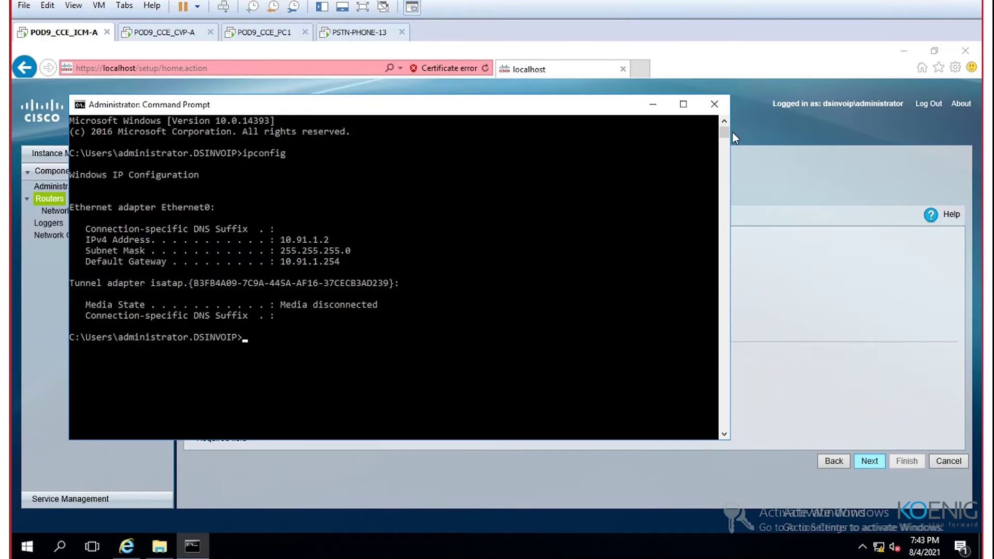
{"action": "left_click", "coordinate": [714, 104]}
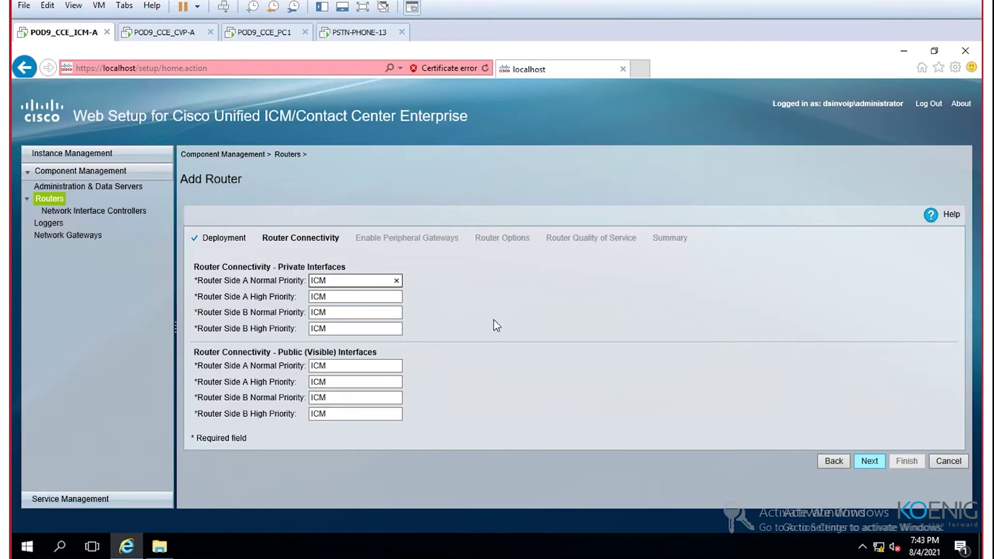
{"action": "key", "text": "BackSpace"}
{"action": "key", "text": "BackSpace"}
{"action": "key", "text": "BackSpace"}
{"action": "type", "text": "10.91.1.2"}
{"action": "key", "text": "alt+Tab"}
- Reopen Command Prompt showing the ipconfig output
{"action": "left_click", "coordinate": [160, 546]}
{"action": "left_click", "coordinate": [61, 547]}
{"action": "type", "text": "cmd"}
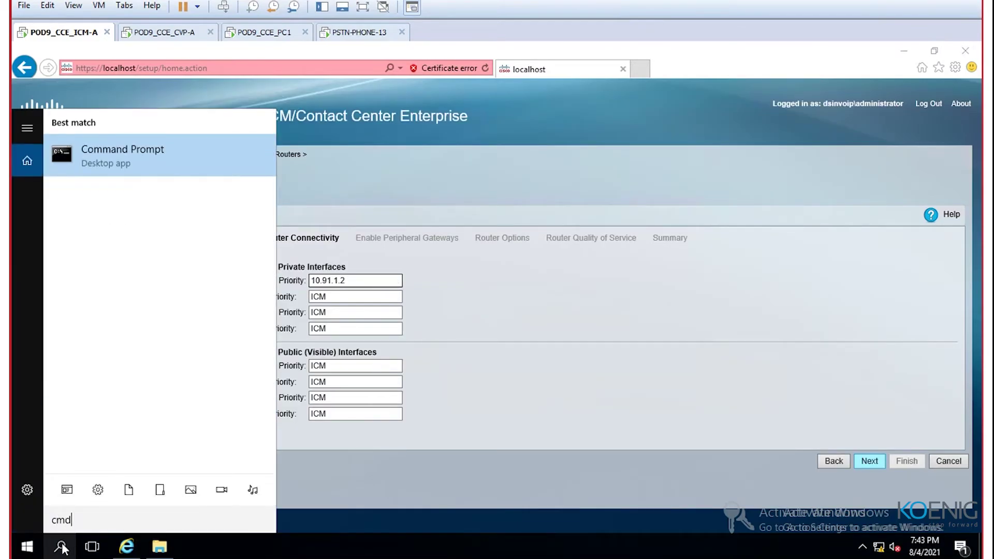
{"action": "key", "text": "Return"}
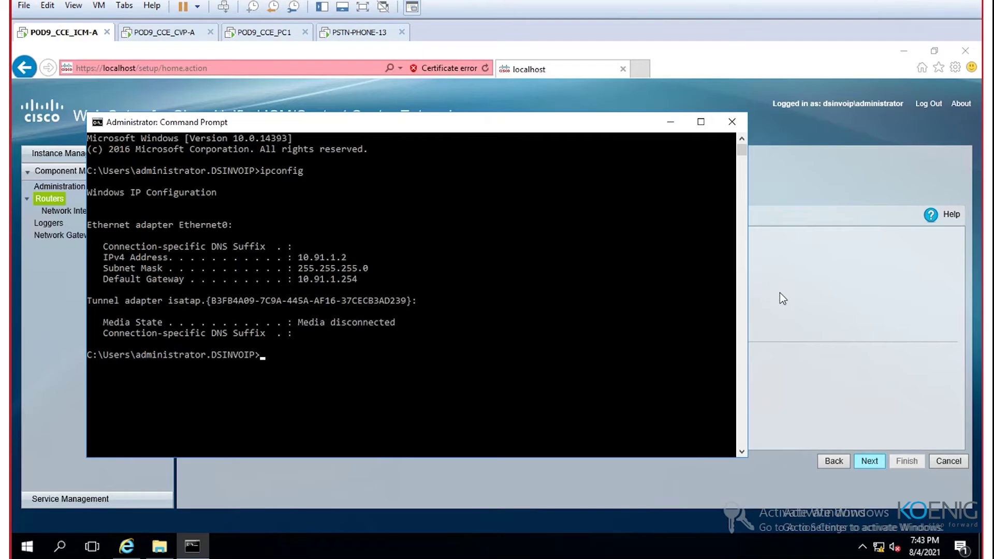
- Copy 10.91.1.2 into the remaining private interface fields for Side A and Side B
{"action": "left_click", "coordinate": [782, 298]}
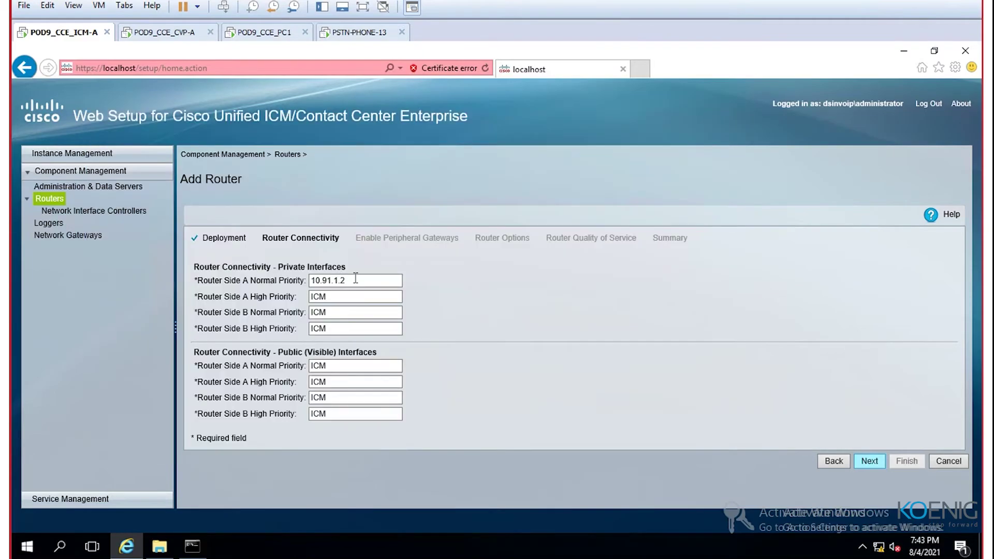
{"action": "left_click", "coordinate": [372, 279]}
{"action": "double_click", "coordinate": [372, 279]}
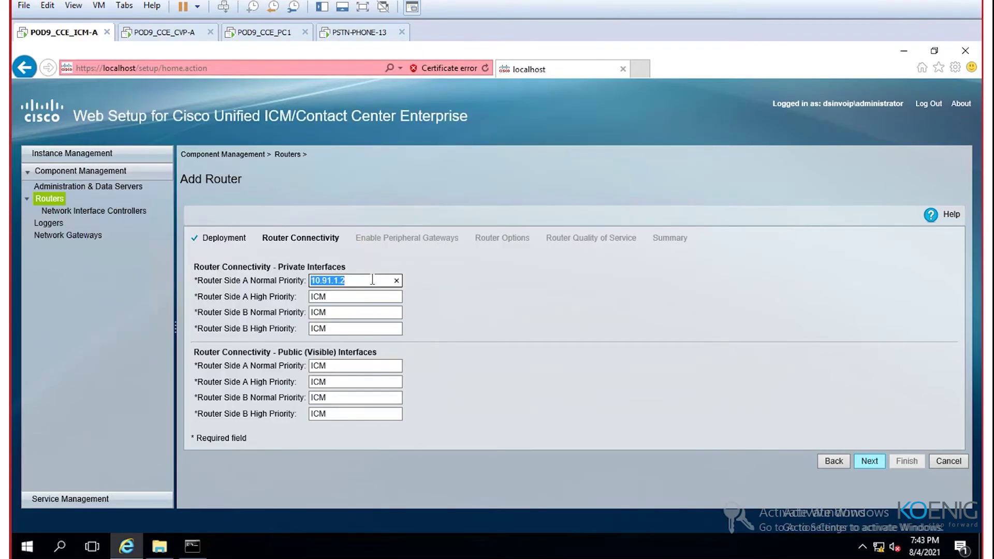
{"action": "key", "text": "Tab"}
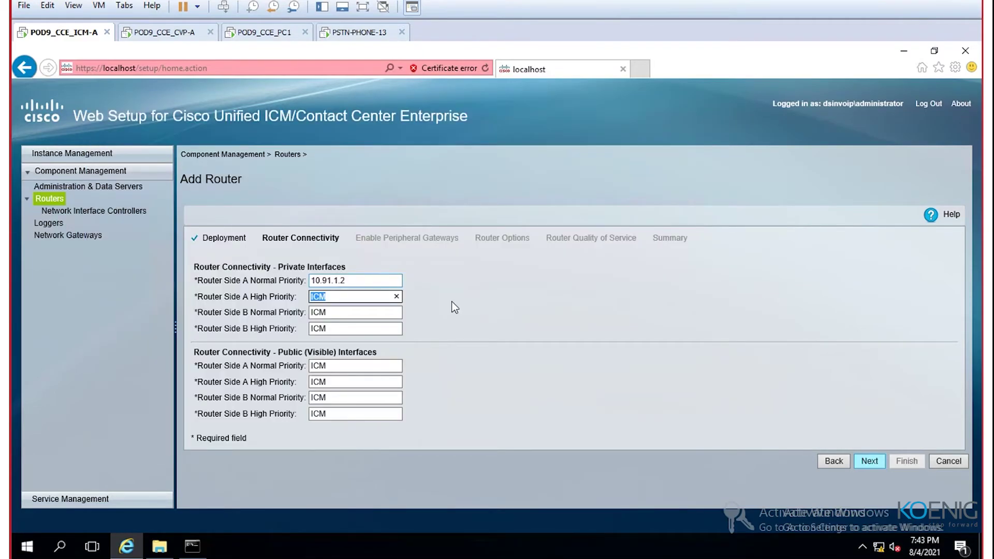
{"action": "type", "text": "10.91.1.2"}
{"action": "key", "text": "Tab"}
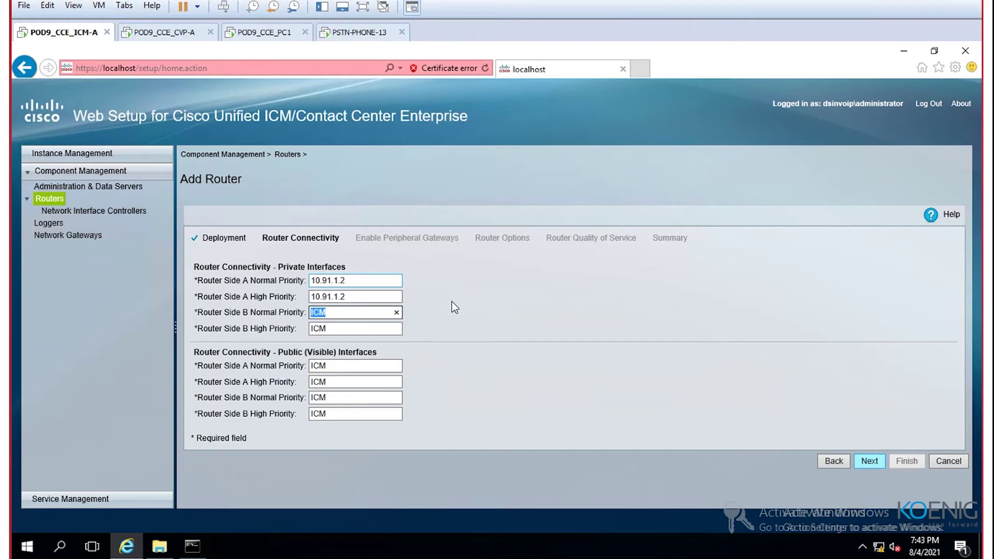
{"action": "type", "text": "10.91.1.2"}
{"action": "key", "text": "Tab"}
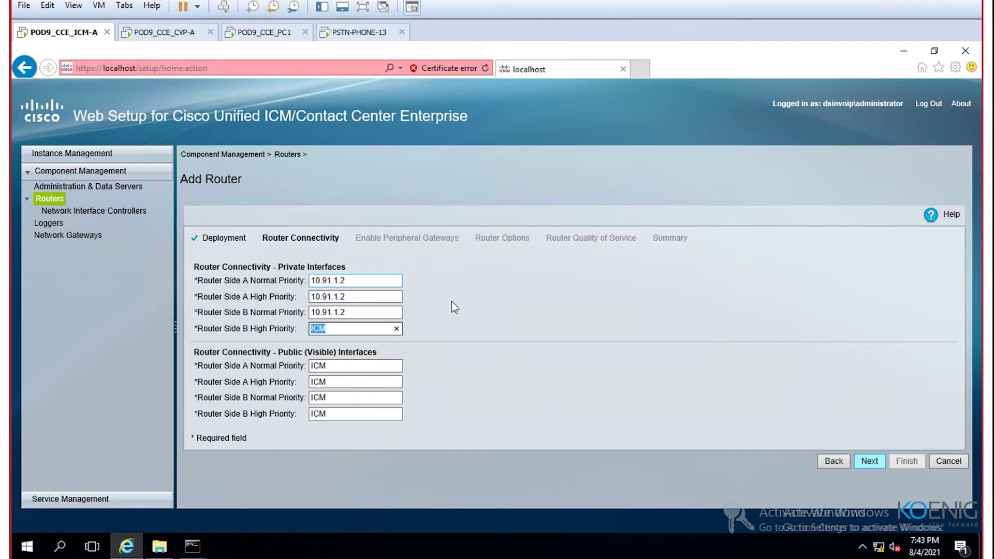
{"action": "type", "text": "10.91.1.2"}
- Paste 10.91.1.2 into all four public interface fields
{"action": "key", "text": "Tab"}
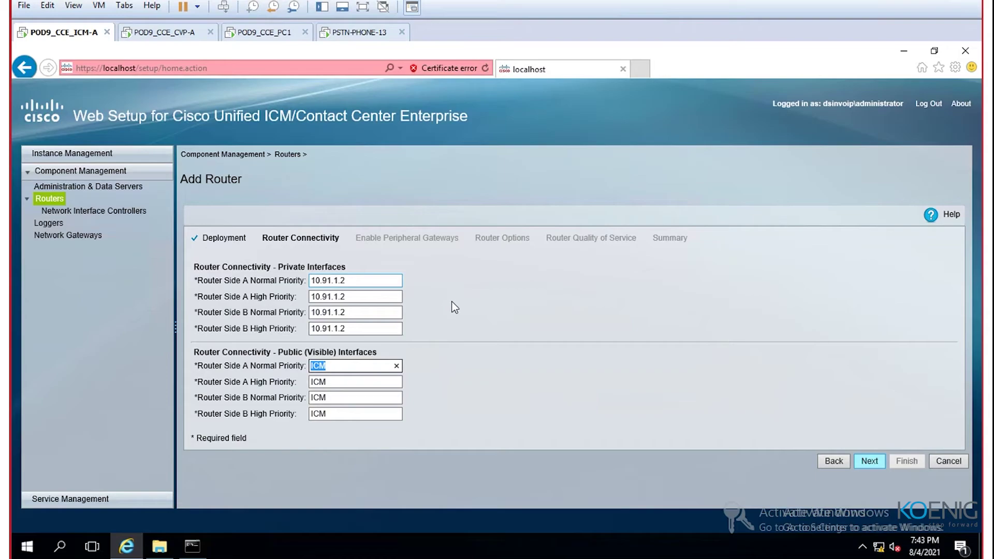
{"action": "type", "text": "10.91.1.2"}
{"action": "key", "text": "Tab"}
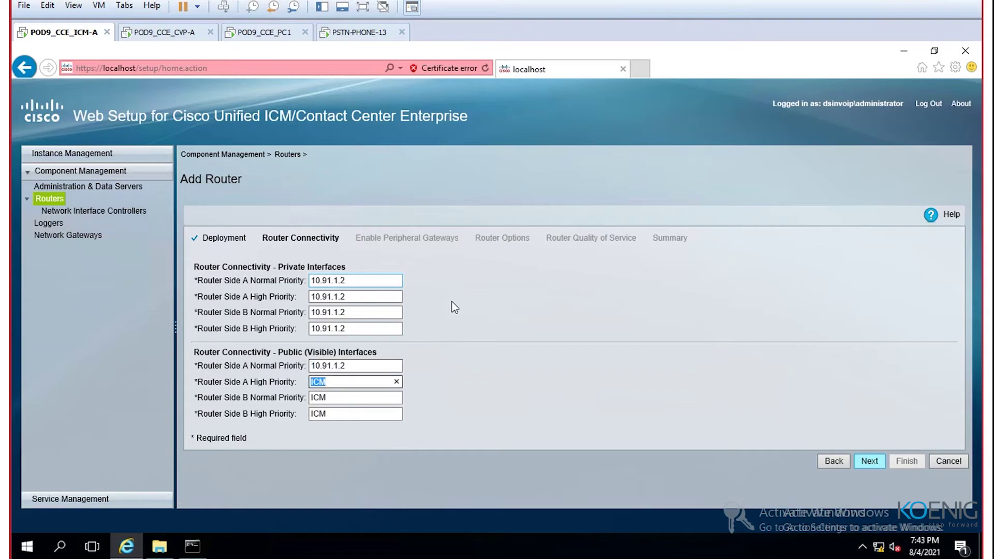
{"action": "type", "text": "10.91.1.2"}
{"action": "key", "text": "Tab"}
{"action": "type", "text": "10.91.1.2"}
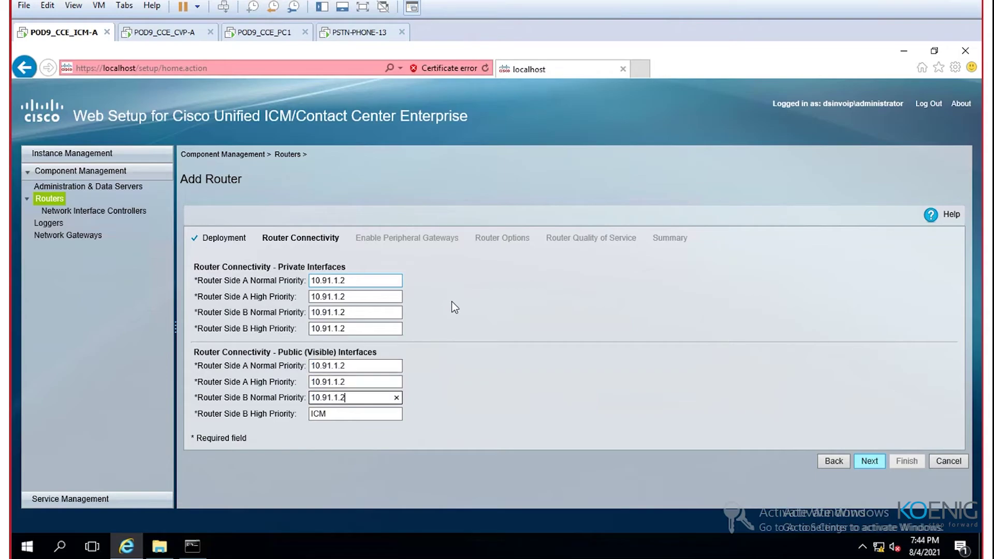
{"action": "key", "text": "Tab"}
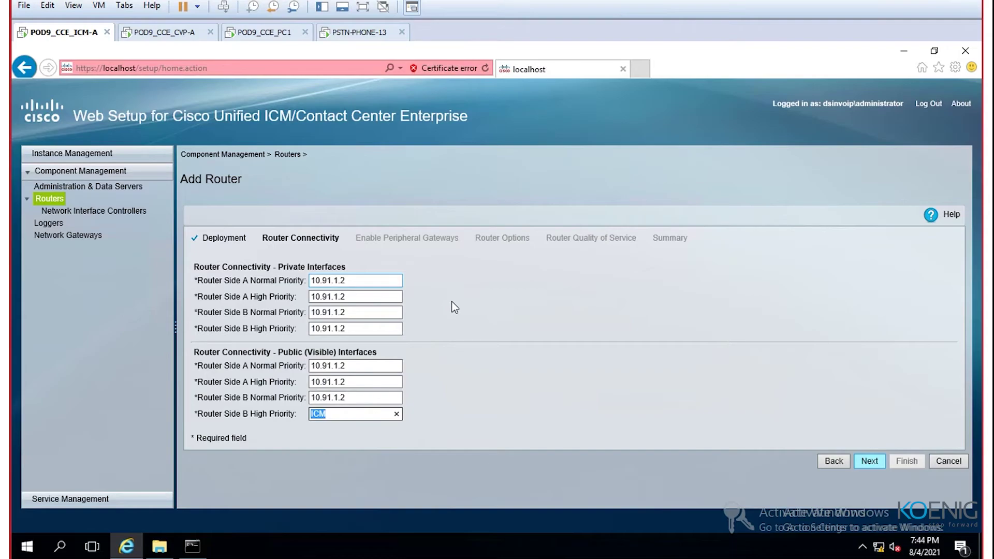
{"action": "type", "text": "10.91.1.2"}
- Review the private and public interface sections and continue to Enable Peripheral Gateways
{"action": "left_click_drag", "start_coordinate": [279, 266], "coordinate": [336, 266]}
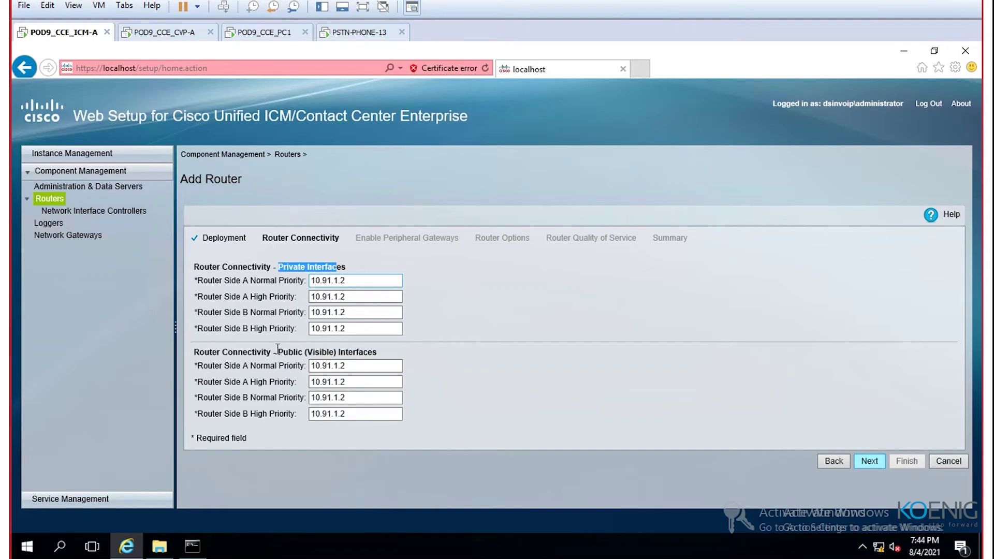
{"action": "left_click_drag", "start_coordinate": [278, 350], "coordinate": [365, 352]}
{"action": "left_click", "coordinate": [440, 353]}
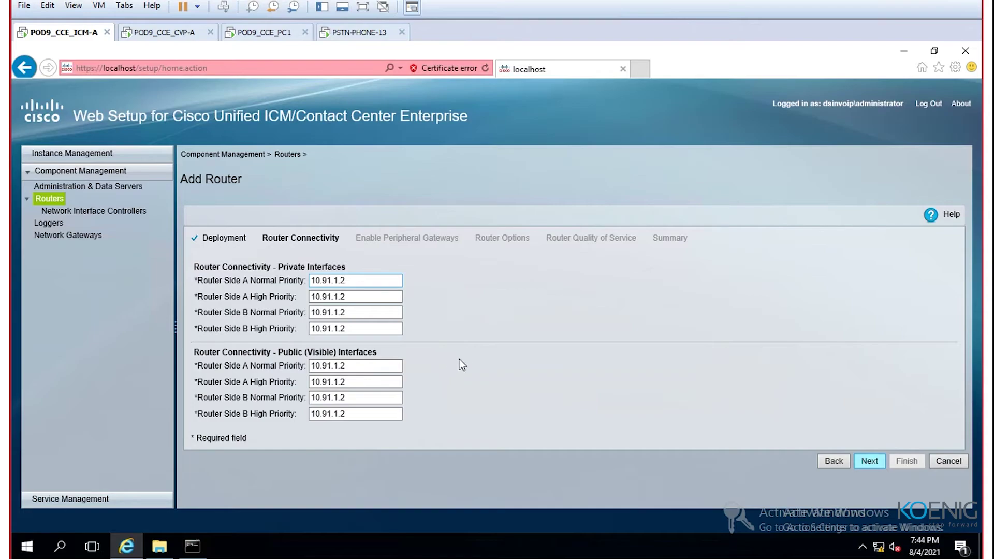
{"action": "left_click_drag", "start_coordinate": [279, 263], "coordinate": [314, 267]}
{"action": "left_click", "coordinate": [274, 351]}
{"action": "right_click", "coordinate": [353, 353]}
{"action": "left_click", "coordinate": [704, 333]}
{"action": "left_click", "coordinate": [869, 461]}
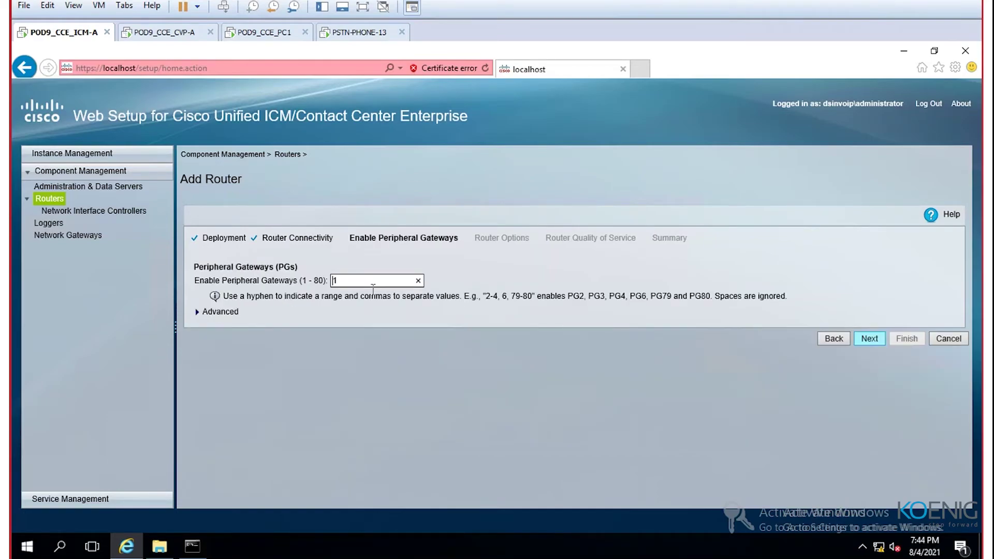
- Set peripheral gateways to 1-2, disable QoS, finish RouterA, and put the browser away
{"action": "type", "text": "-2"}
{"action": "left_click", "coordinate": [869, 338]}
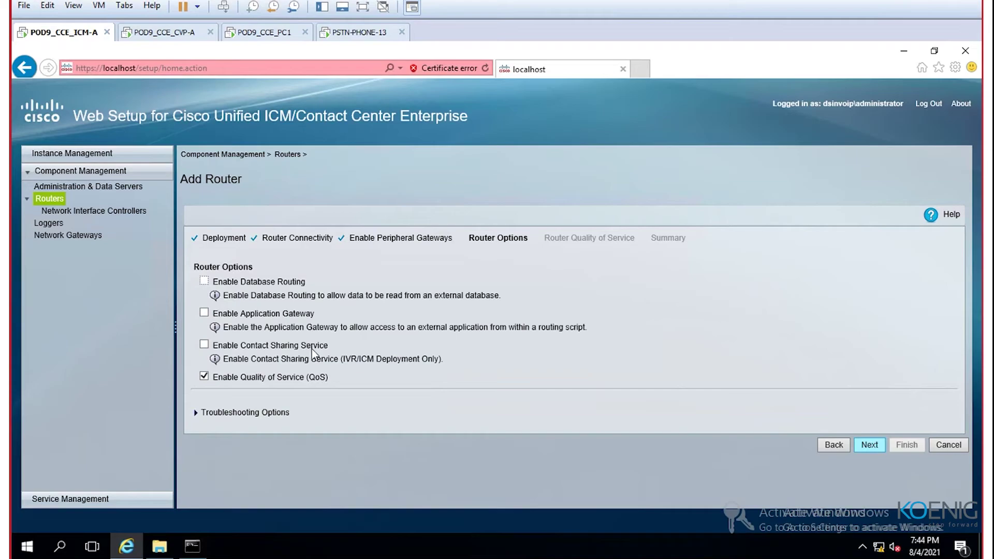
{"action": "left_click", "coordinate": [204, 376]}
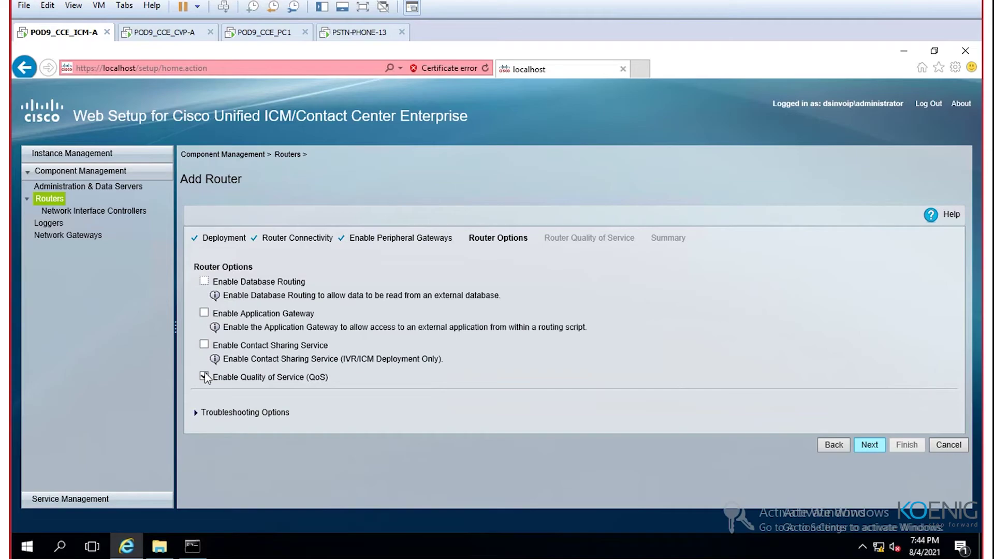
{"action": "left_click", "coordinate": [196, 413]}
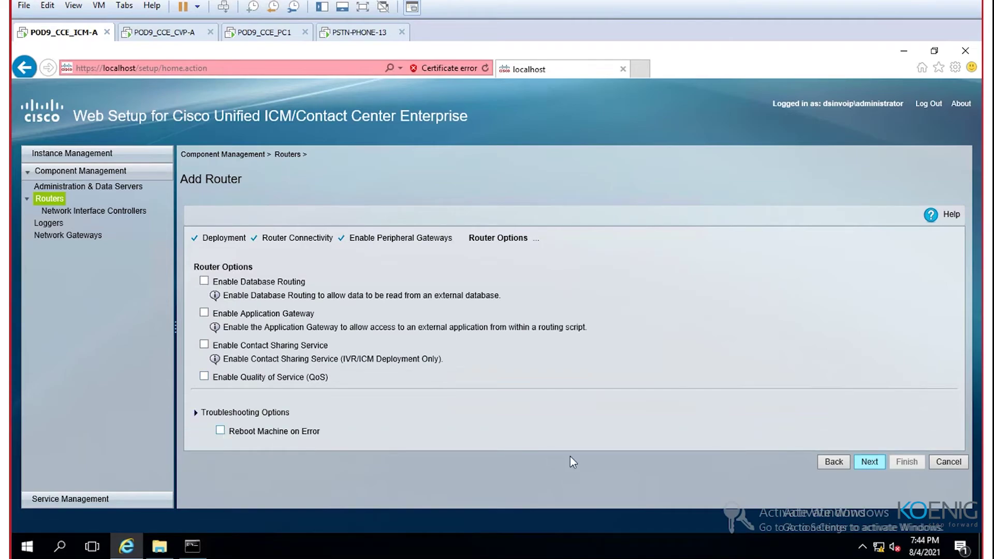
{"action": "left_click", "coordinate": [870, 461]}
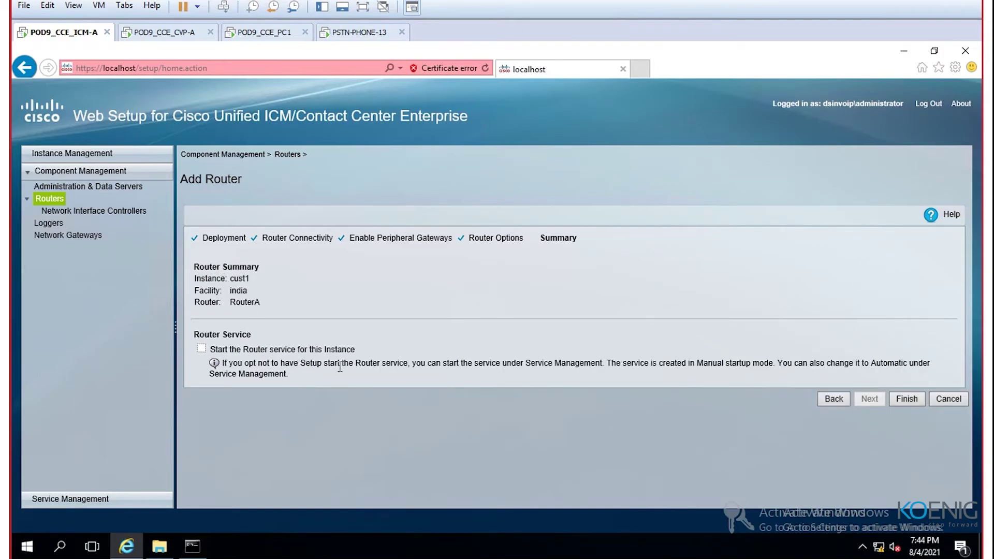
{"action": "left_click", "coordinate": [906, 399]}
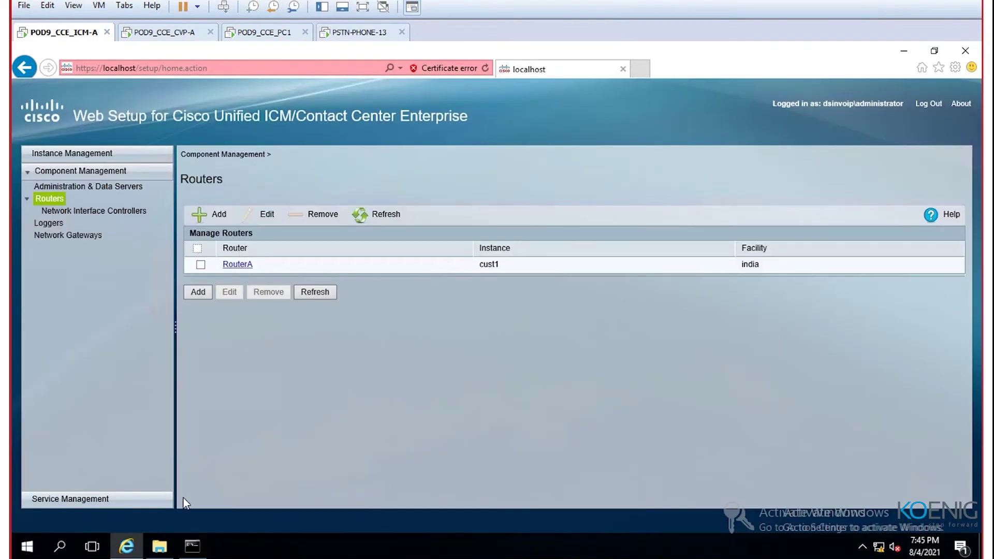
{"action": "left_click", "coordinate": [127, 548]}
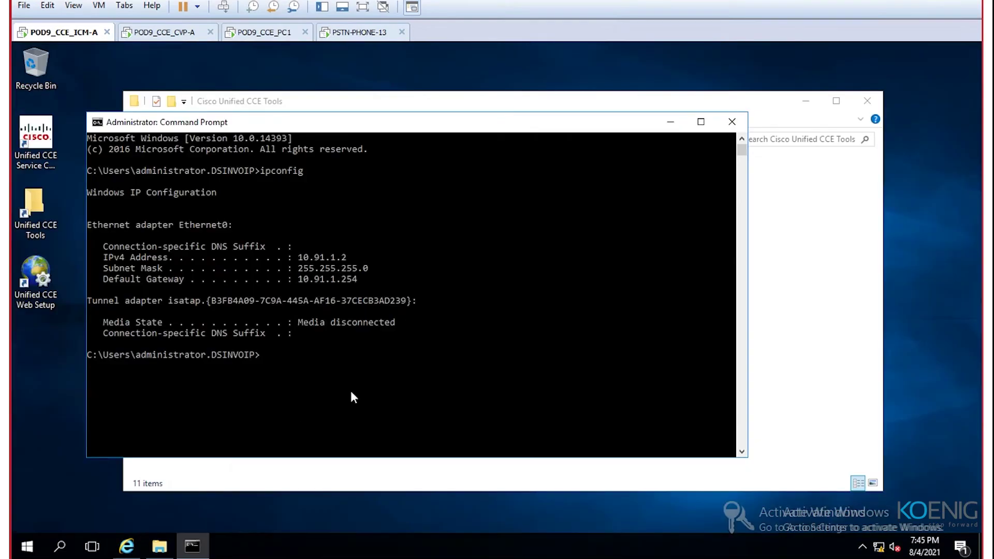
- Close Command Prompt and confirm in Service Control that Cisco ICM cust1 RouterA is Stopped and Manual
{"action": "left_click", "coordinate": [732, 122]}
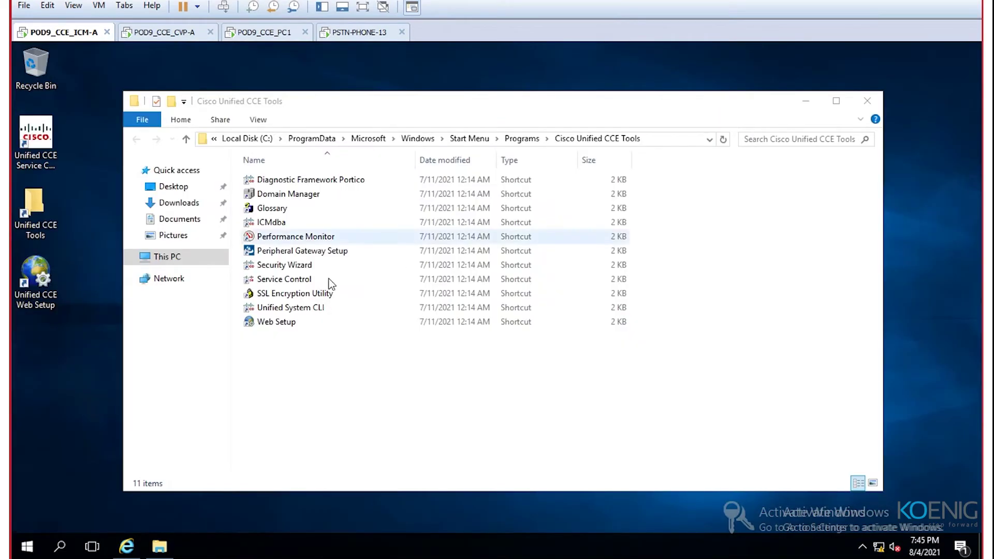
{"action": "double_click", "coordinate": [296, 282]}
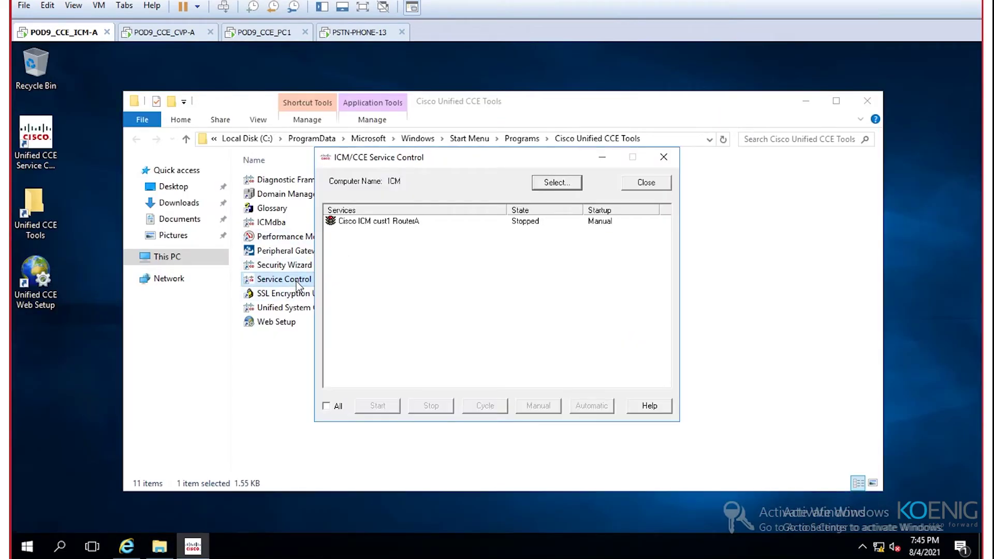
{"action": "left_click", "coordinate": [405, 223]}
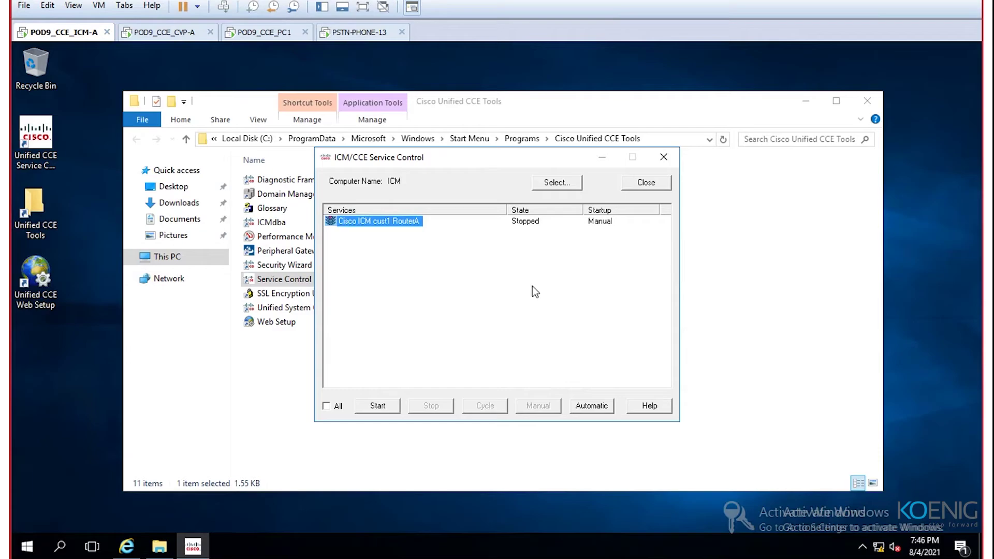
{"action": "left_click", "coordinate": [646, 186]}
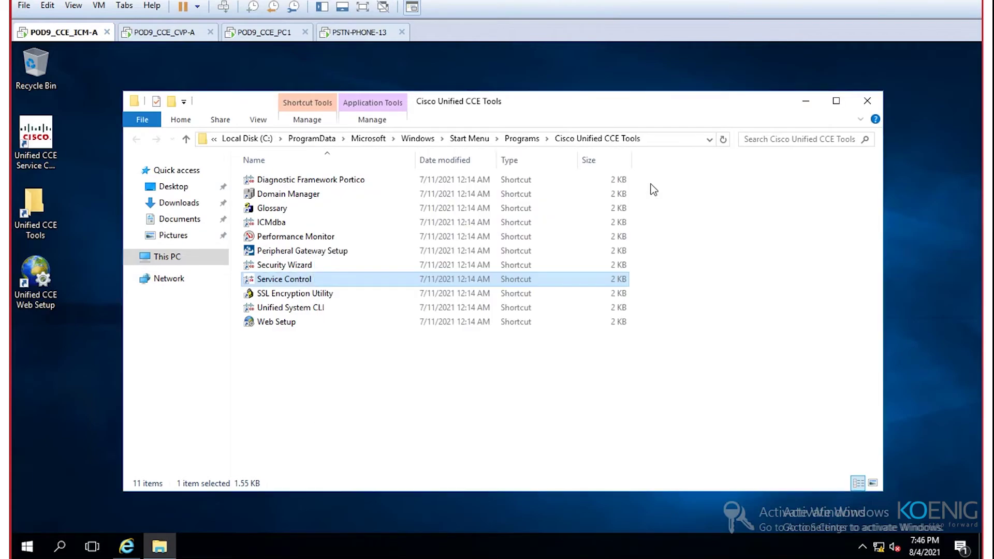
{"action": "left_click", "coordinate": [341, 402]}
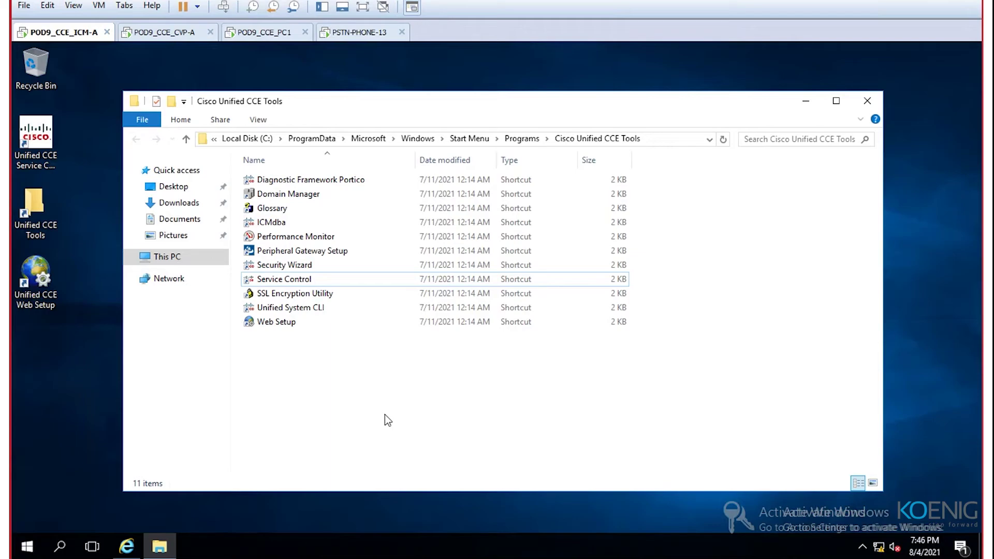
- Browse the Microsoft SQL Server 2017 Start menu group, then launch ICMdba from CCE Tools
{"action": "left_click", "coordinate": [26, 548]}
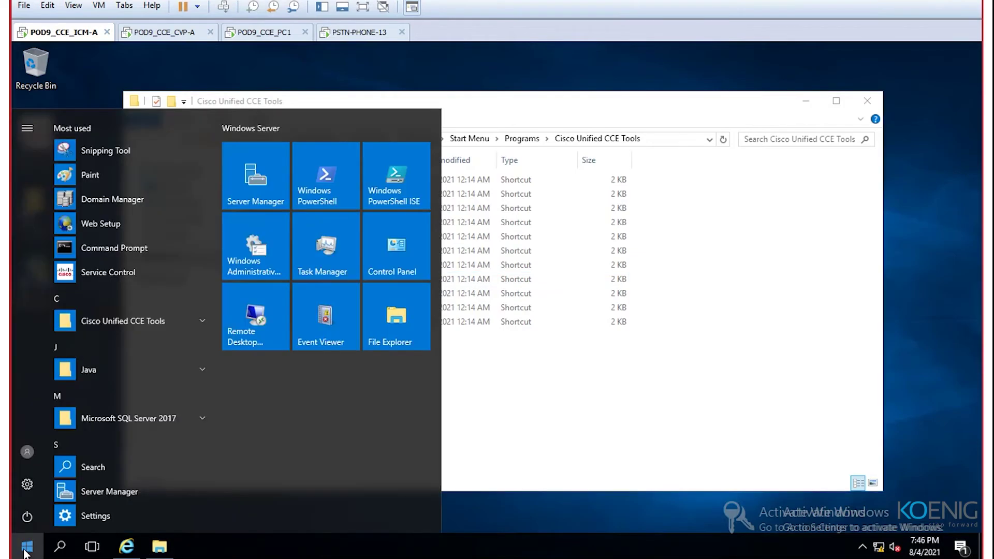
{"action": "left_click", "coordinate": [202, 418]}
{"action": "scroll", "coordinate": [143, 422], "scroll_direction": "down", "scroll_amount": 5}
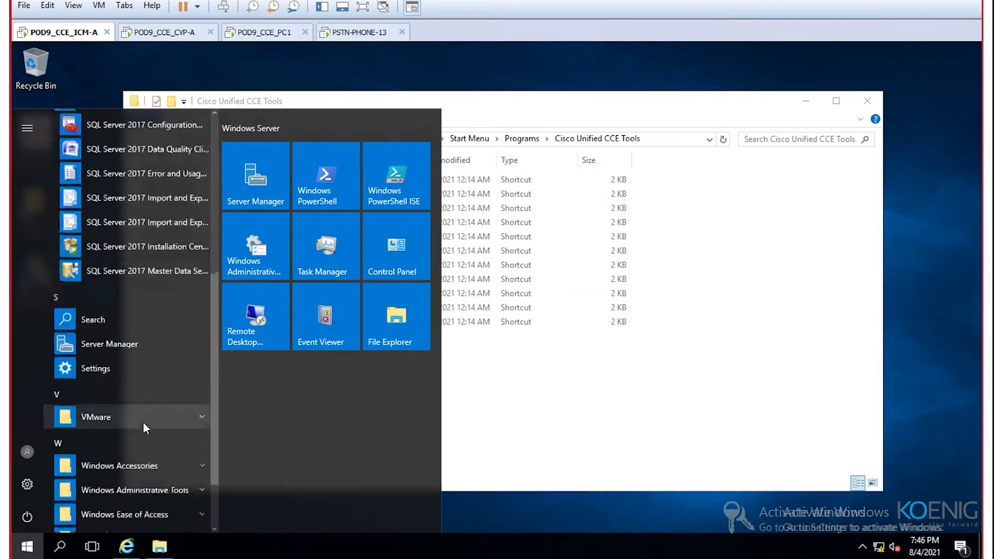
{"action": "left_click", "coordinate": [214, 112]}
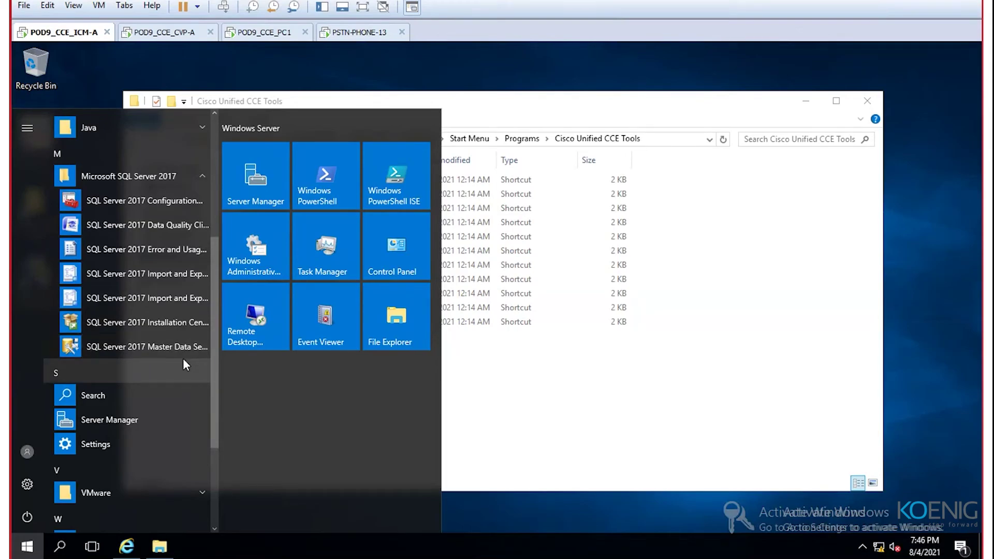
{"action": "left_click", "coordinate": [497, 391]}
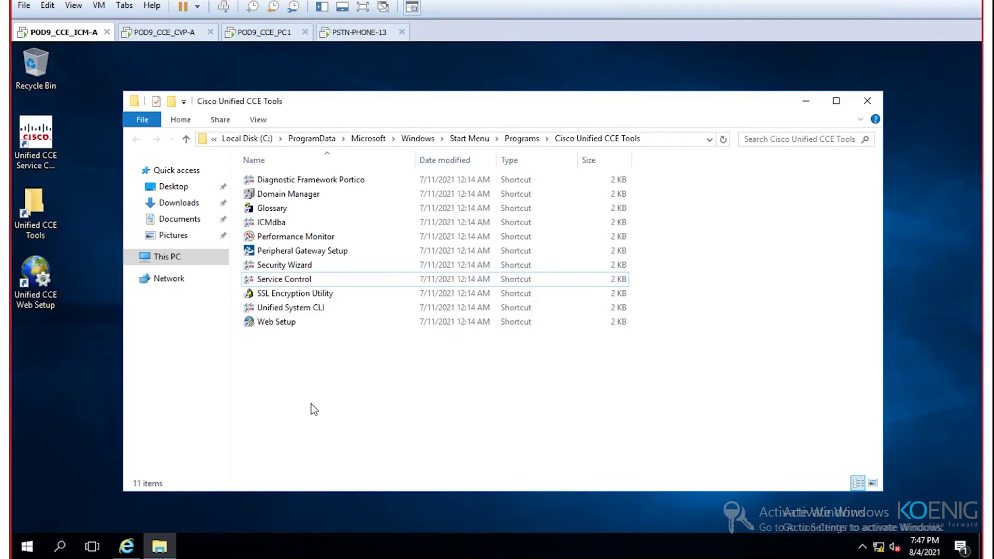
{"action": "left_click", "coordinate": [286, 225]}
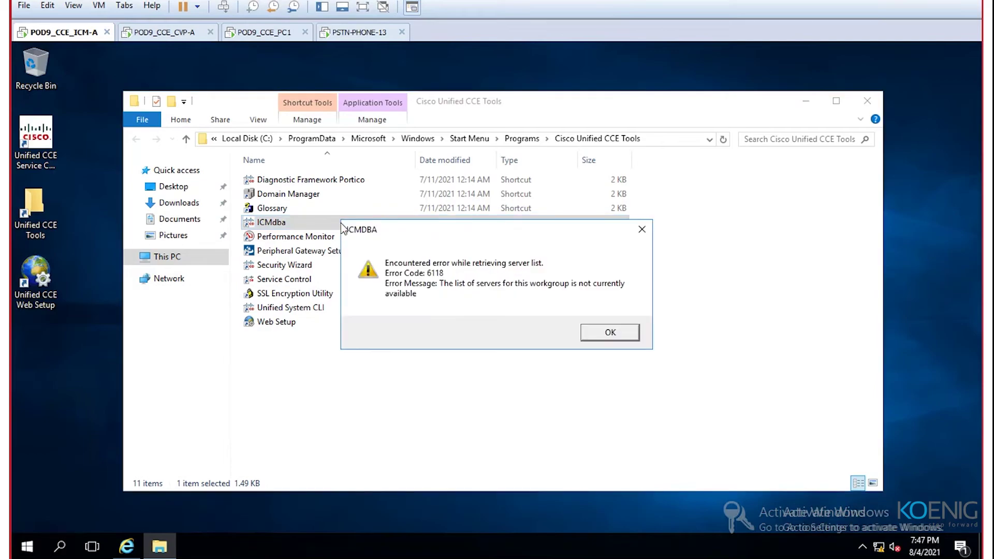
- Dismiss the two server-list errors and agree to expand the TempDB data size
{"action": "left_click", "coordinate": [598, 332]}
{"action": "left_click", "coordinate": [604, 341]}
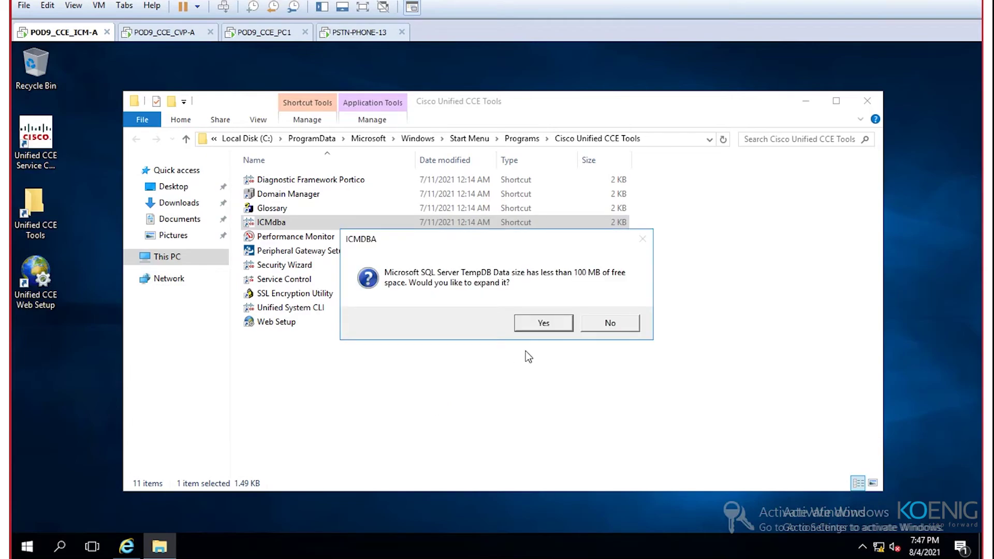
{"action": "left_click", "coordinate": [544, 324]}
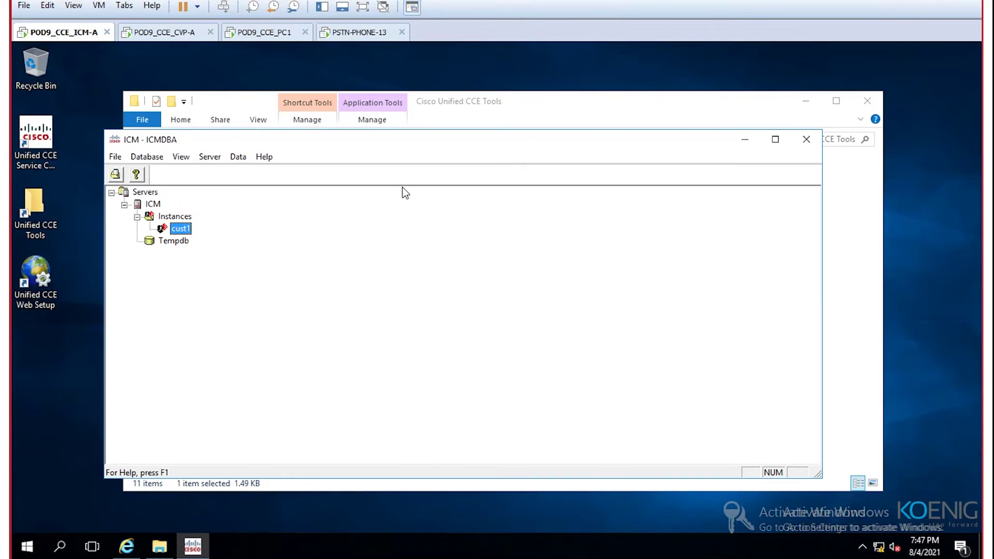
{"action": "left_click", "coordinate": [797, 105]}
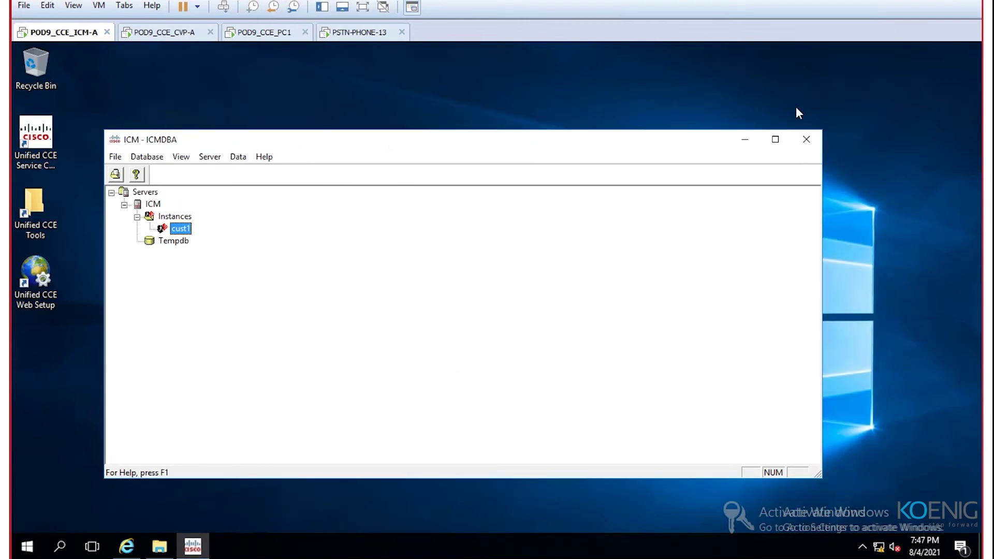
- Create a database for instance cust1 with component LoggerA and Logger type Enterprise
{"action": "right_click", "coordinate": [183, 233]}
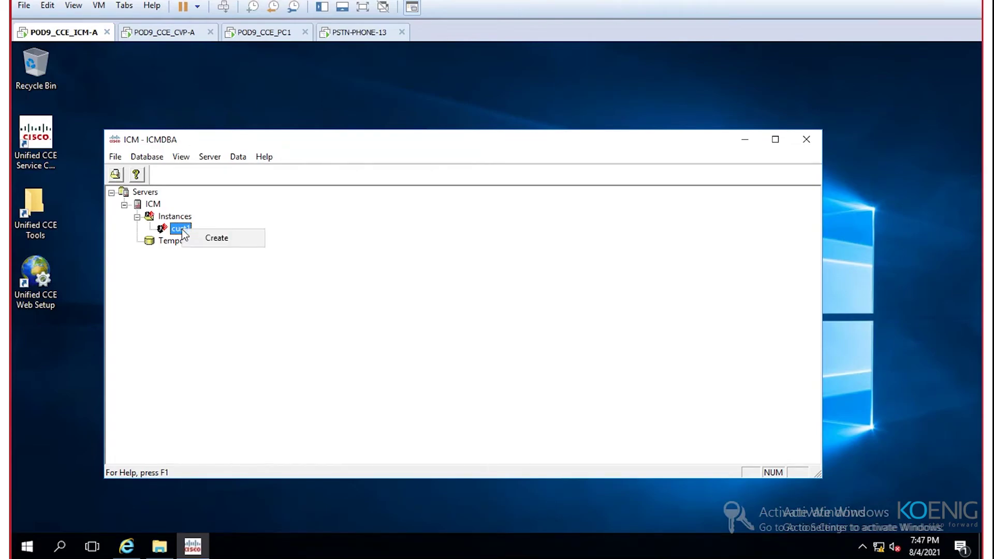
{"action": "left_click", "coordinate": [238, 243]}
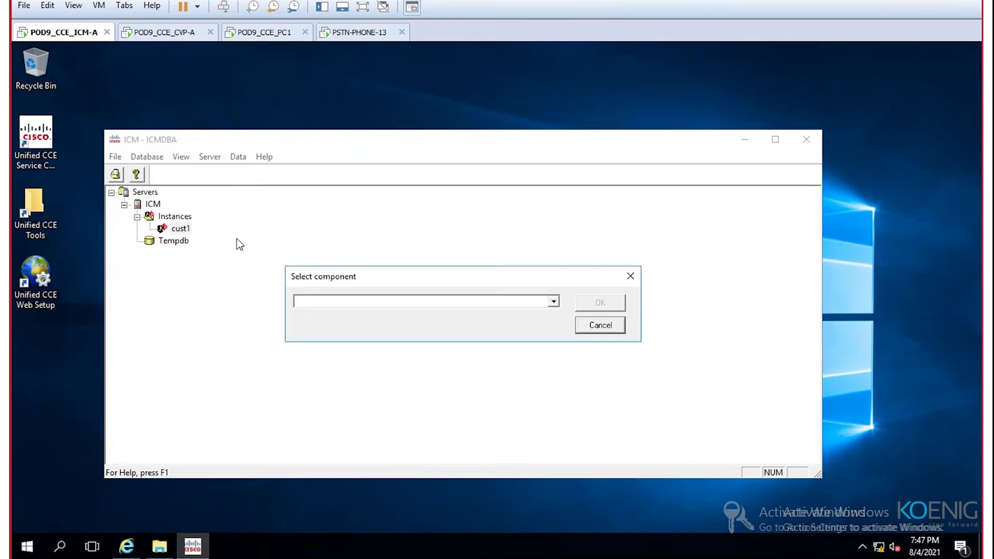
{"action": "left_click", "coordinate": [553, 302]}
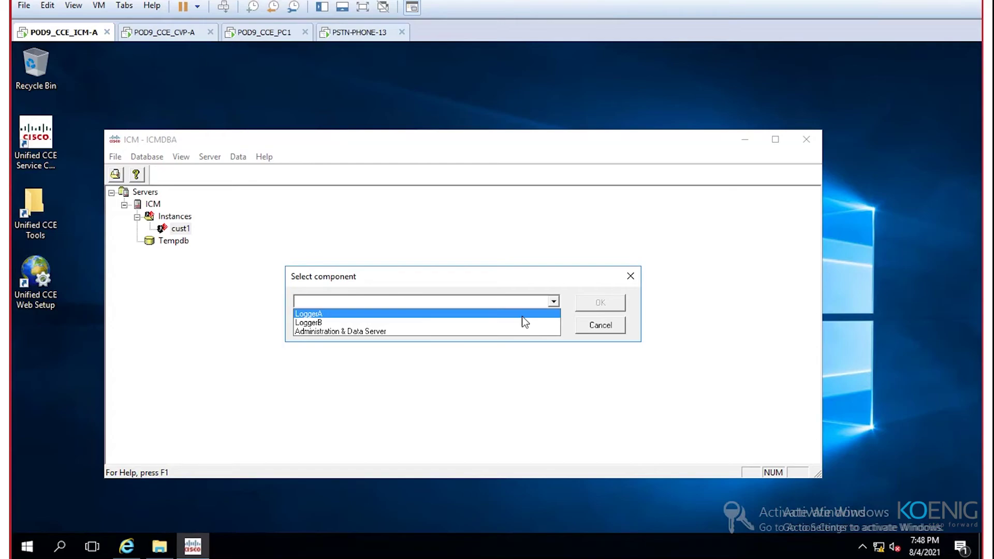
{"action": "left_click", "coordinate": [523, 315]}
{"action": "left_click", "coordinate": [553, 301]}
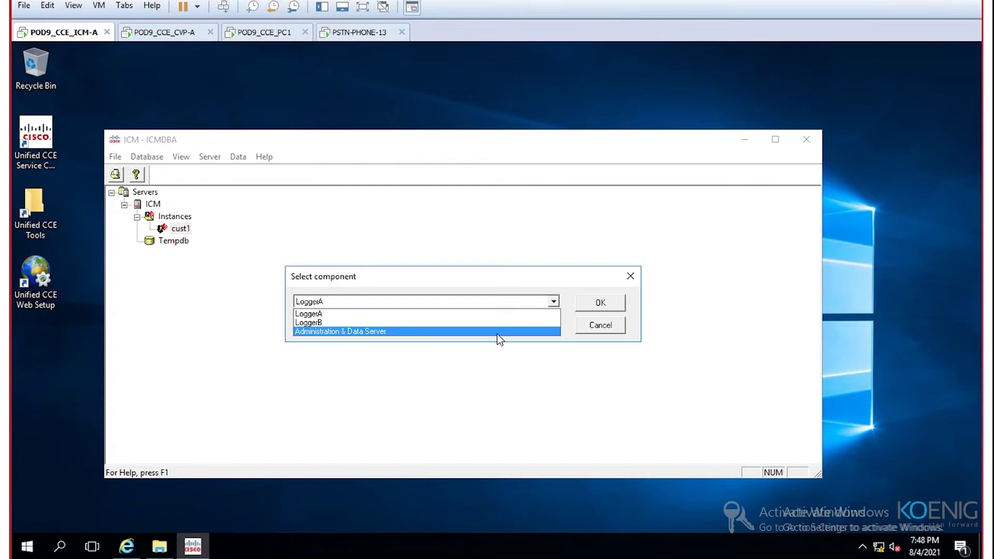
{"action": "left_click", "coordinate": [504, 317]}
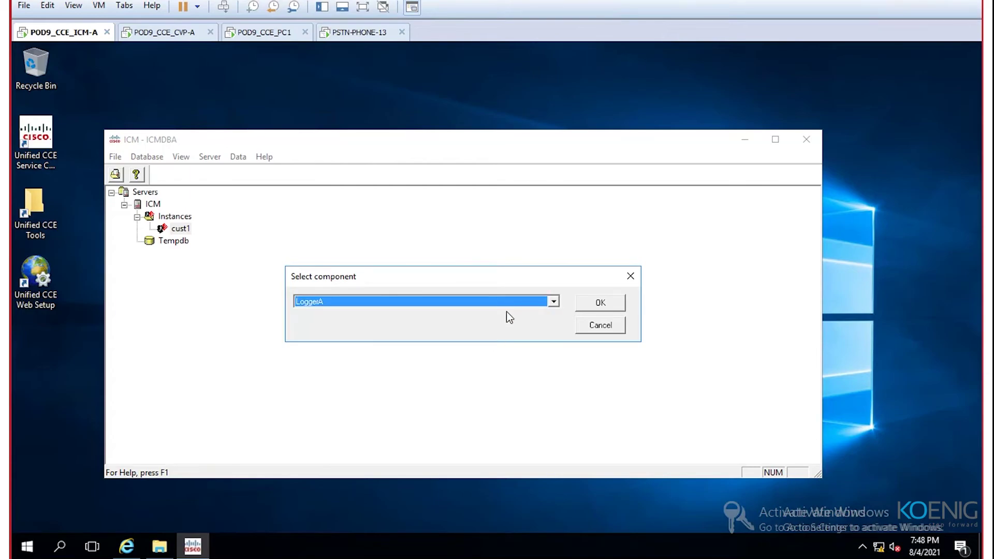
{"action": "left_click", "coordinate": [620, 304]}
{"action": "left_click", "coordinate": [554, 303]}
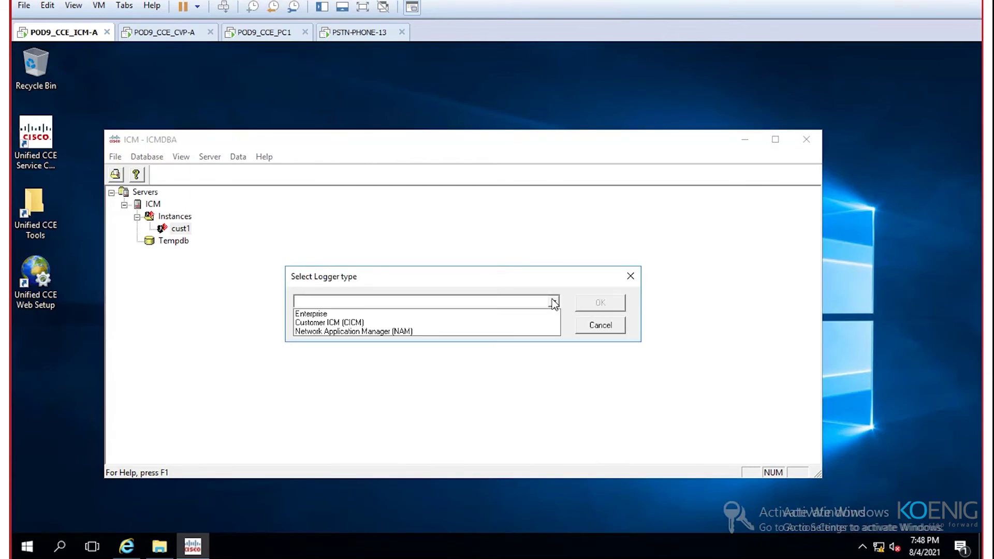
{"action": "left_click", "coordinate": [523, 316]}
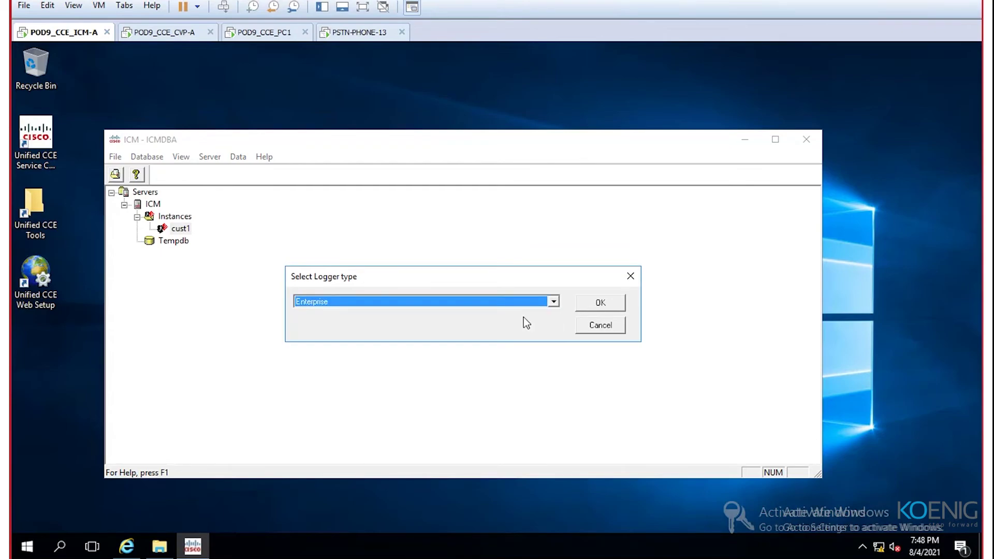
{"action": "left_click", "coordinate": [622, 306]}
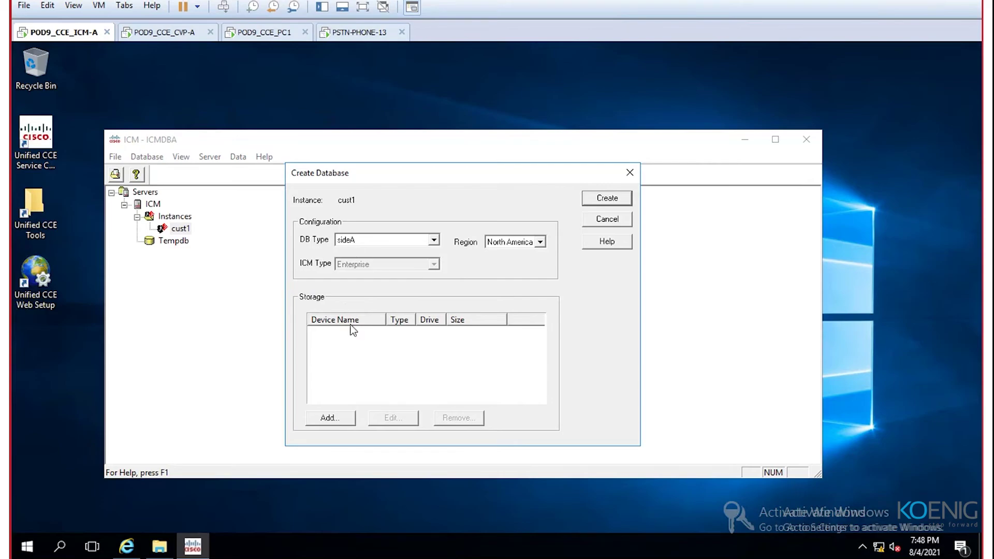
- Add a 1400 MB data device and a 100 MB log device on drive C, then build cust1_sideA
{"action": "left_click", "coordinate": [330, 417]}
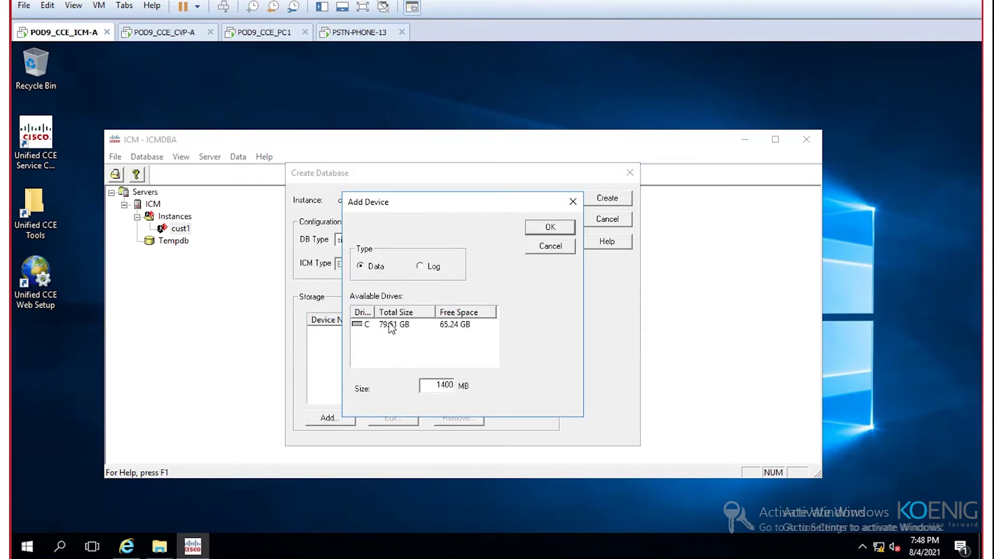
{"action": "left_click", "coordinate": [390, 323]}
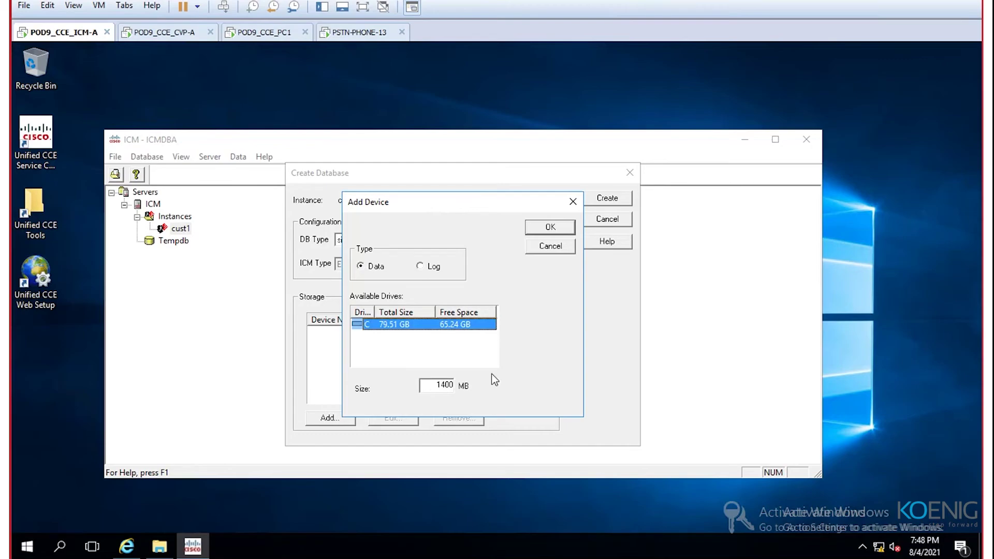
{"action": "left_click", "coordinate": [551, 227]}
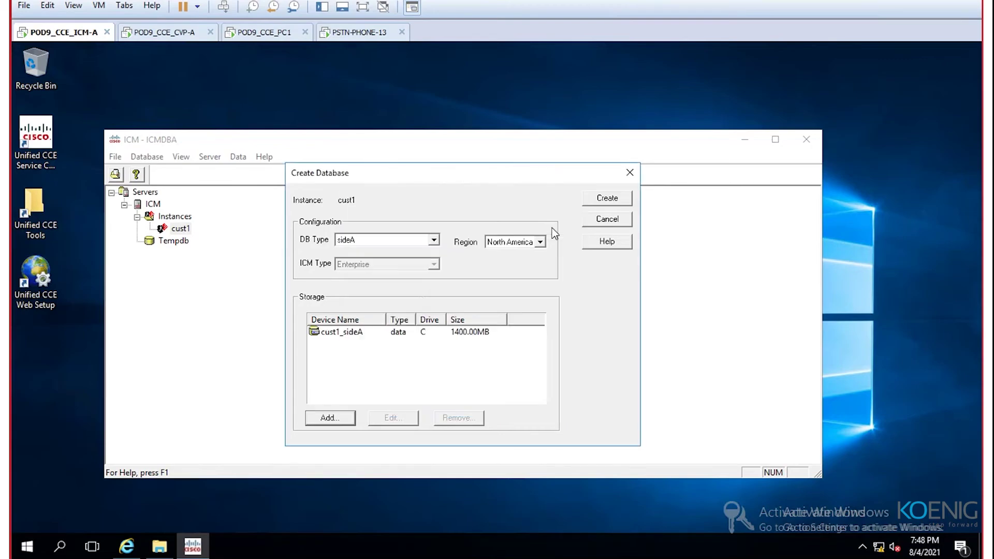
{"action": "left_click", "coordinate": [329, 418]}
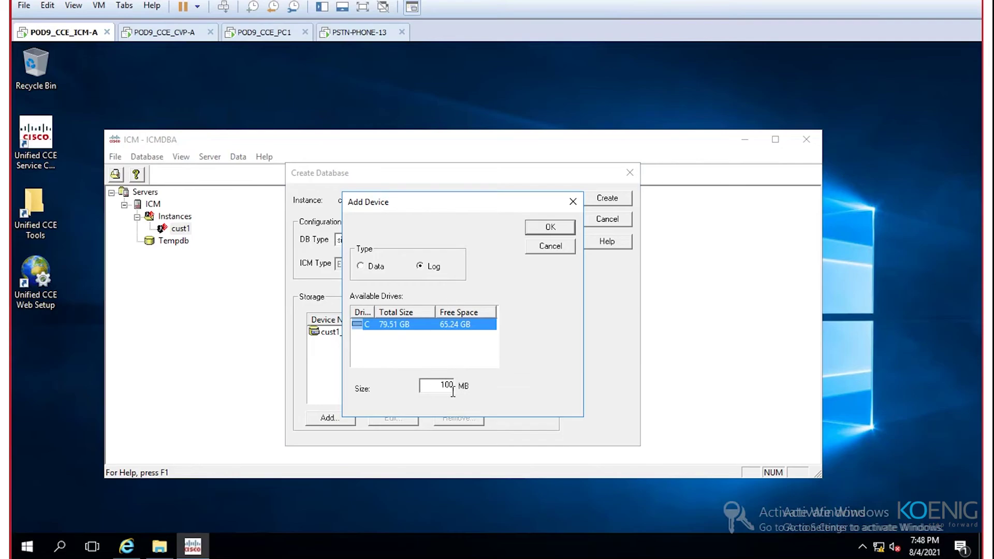
{"action": "left_click", "coordinate": [557, 228]}
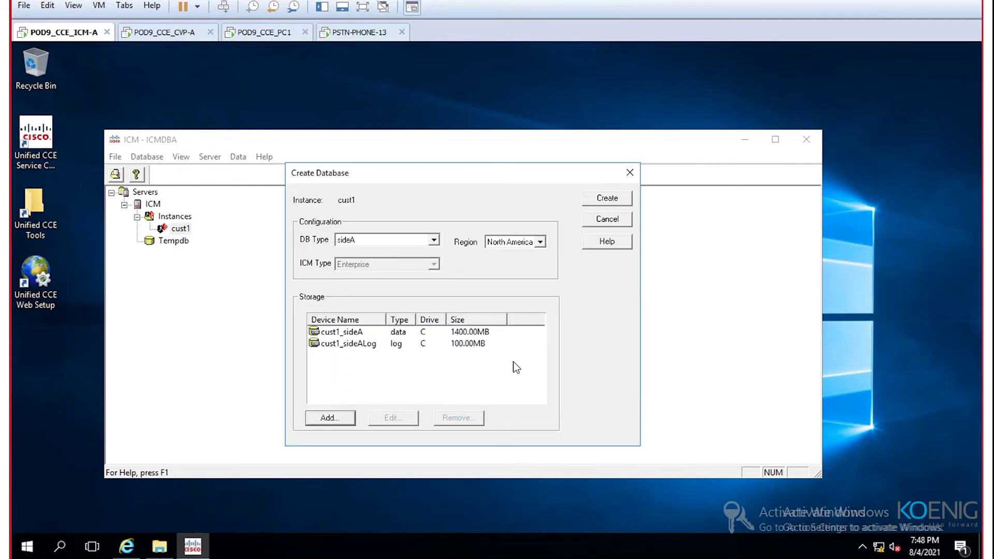
{"action": "left_click", "coordinate": [611, 200]}
{"action": "left_click", "coordinate": [464, 418]}
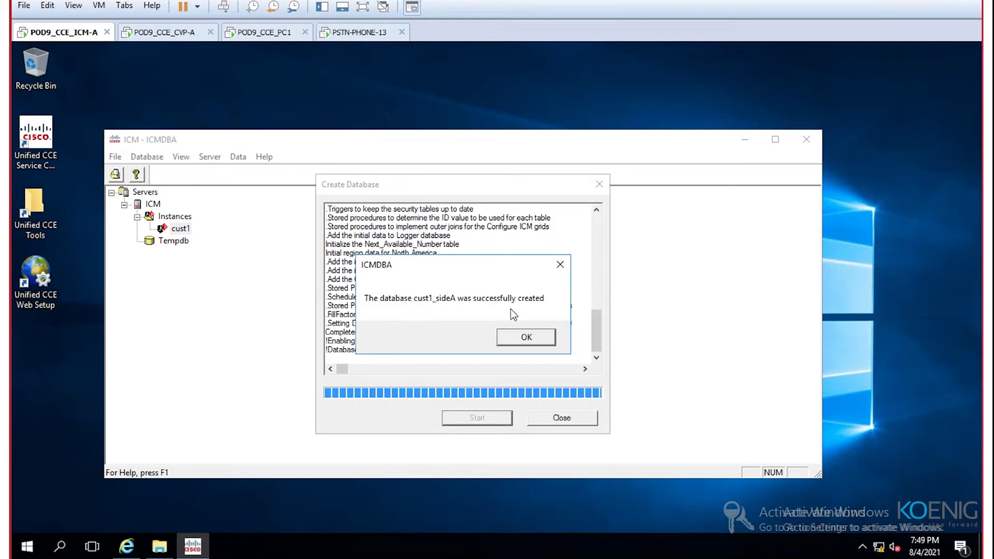
- Dismiss the creation dialogs and review cust1_sideA's Biggest, Configuration and Historical table groups
{"action": "left_click", "coordinate": [526, 337]}
{"action": "left_click", "coordinate": [562, 417]}
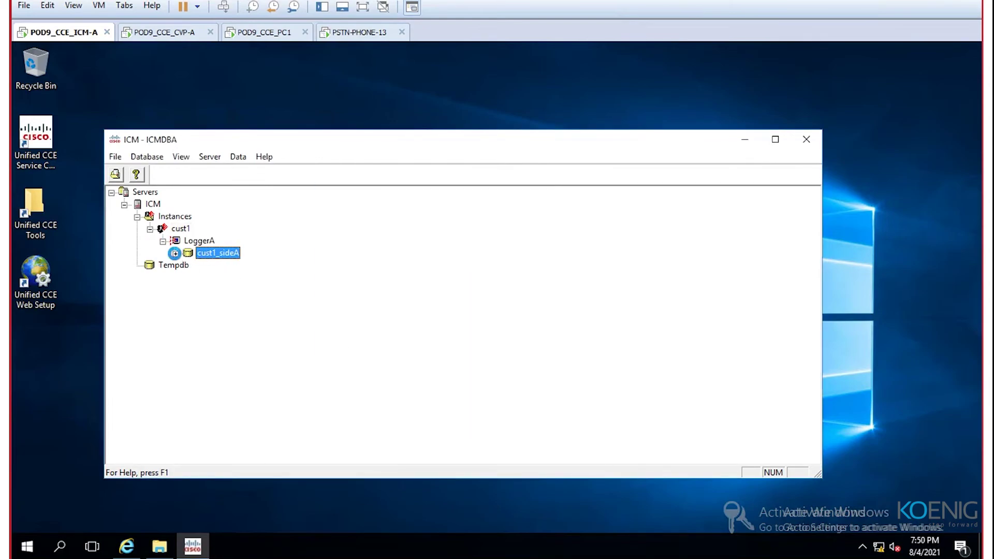
{"action": "left_click", "coordinate": [176, 253]}
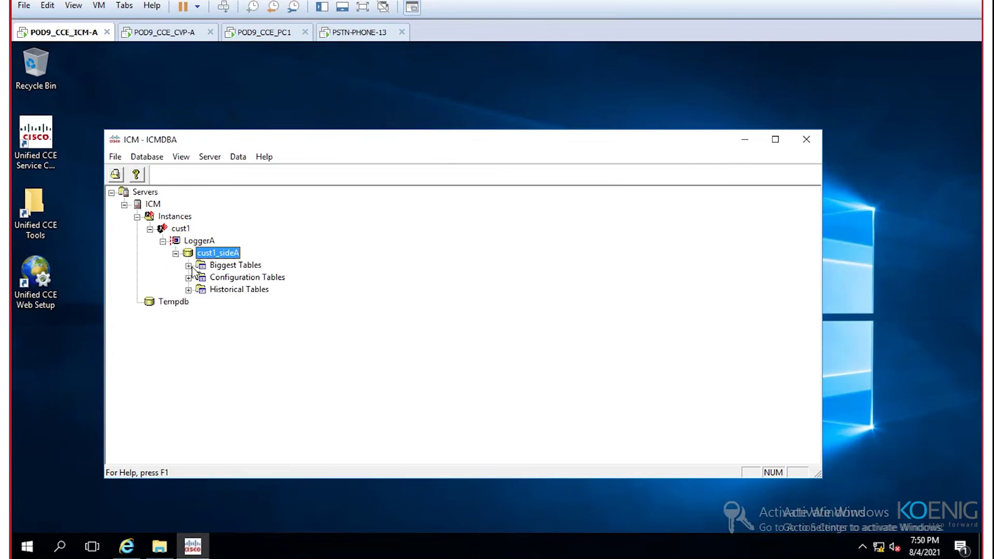
{"action": "left_click", "coordinate": [236, 265]}
{"action": "left_click", "coordinate": [269, 279]}
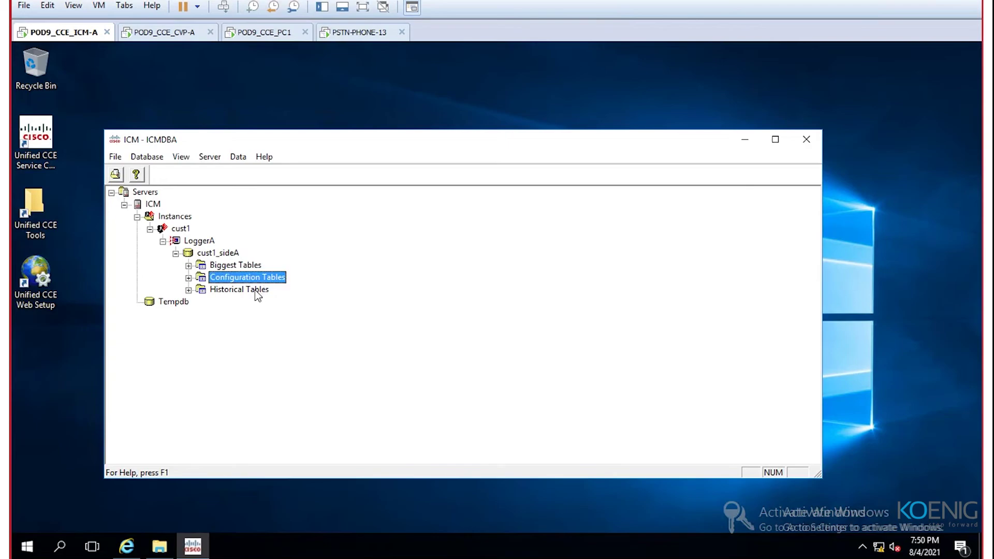
{"action": "left_click", "coordinate": [254, 290]}
{"action": "left_click", "coordinate": [235, 264]}
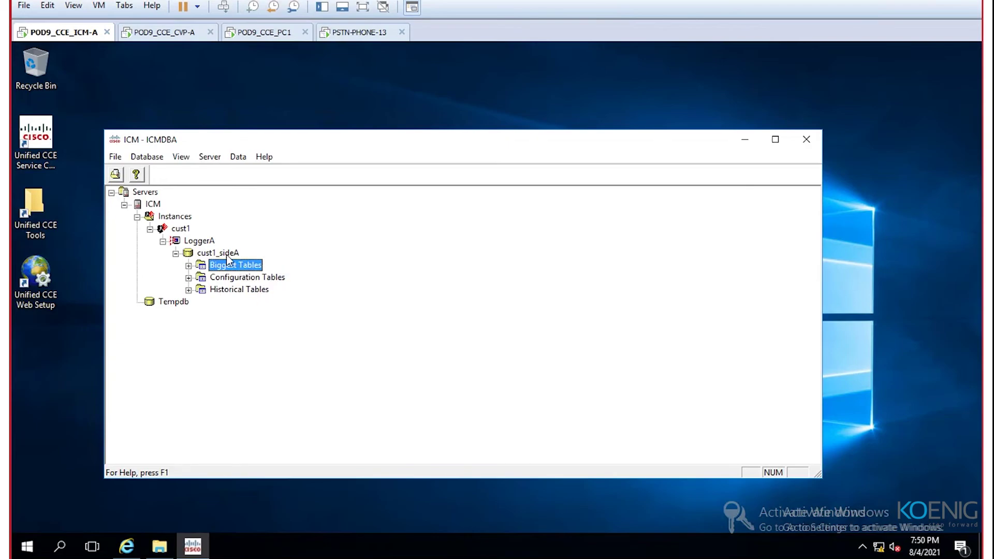
{"action": "left_click", "coordinate": [226, 253]}
- Close ICMDBA and refresh the Windows desktop
{"action": "left_click", "coordinate": [806, 140]}
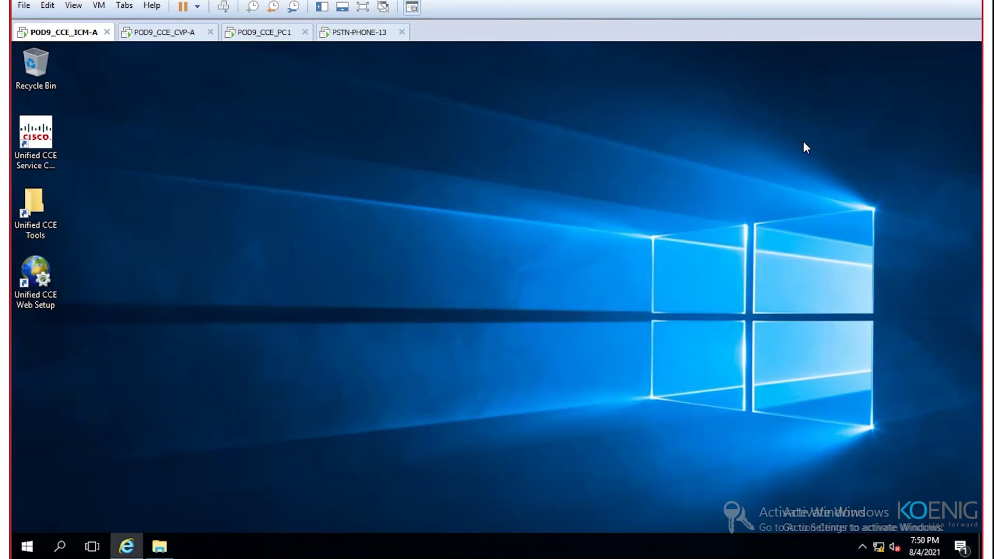
{"action": "right_click", "coordinate": [257, 194]}
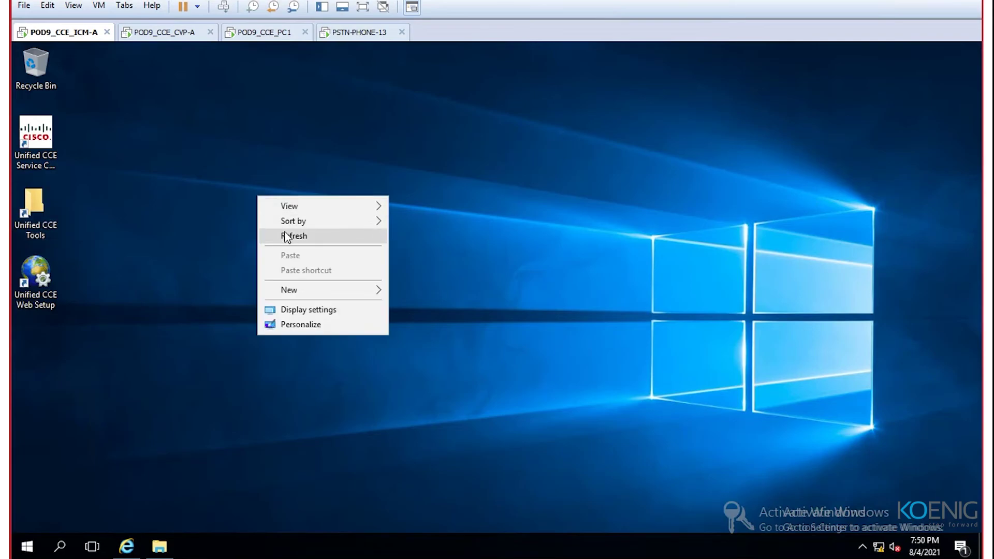
{"action": "left_click", "coordinate": [284, 231]}
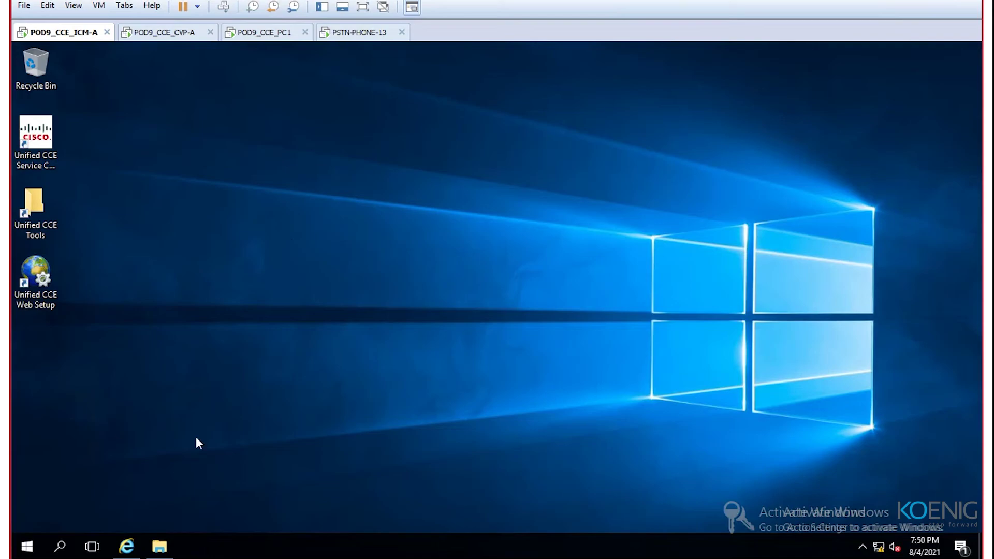
- Restore the Web Setup browser and open the Loggers list under Instance Management
{"action": "left_click", "coordinate": [127, 548]}
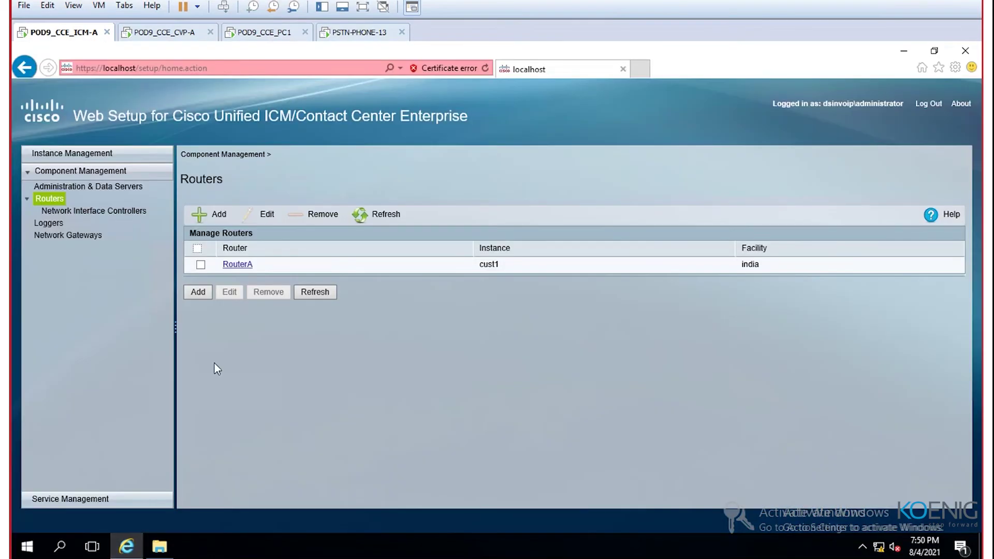
{"action": "left_click", "coordinate": [54, 156]}
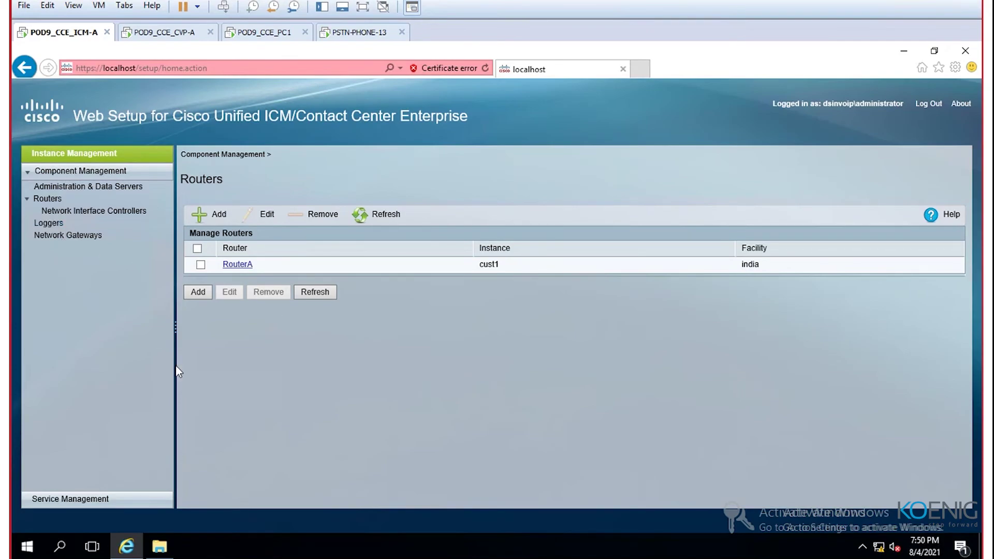
{"action": "left_click", "coordinate": [49, 223]}
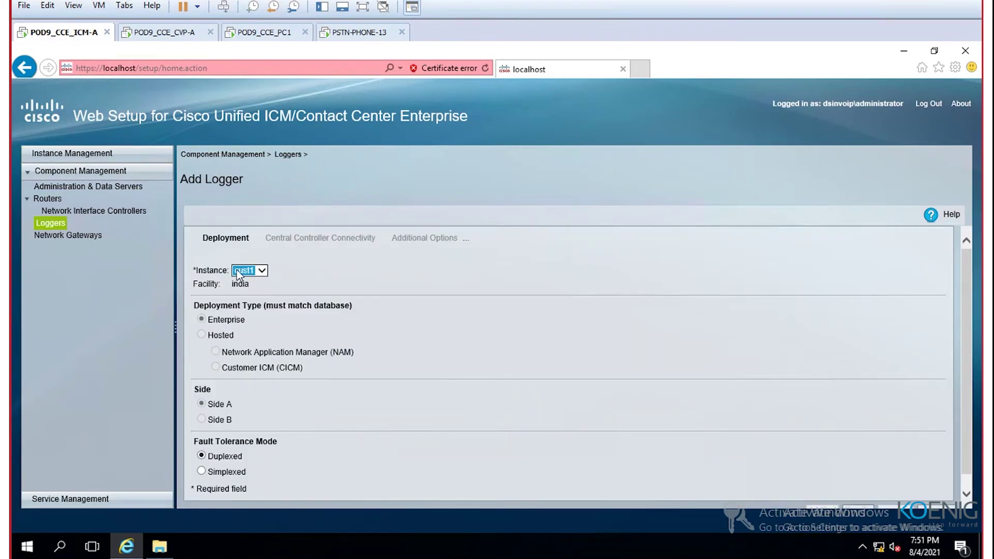
- On Deployment keep instance cust1, Enterprise, Side A and switch fault tolerance to simplexed
{"action": "left_click", "coordinate": [408, 339]}
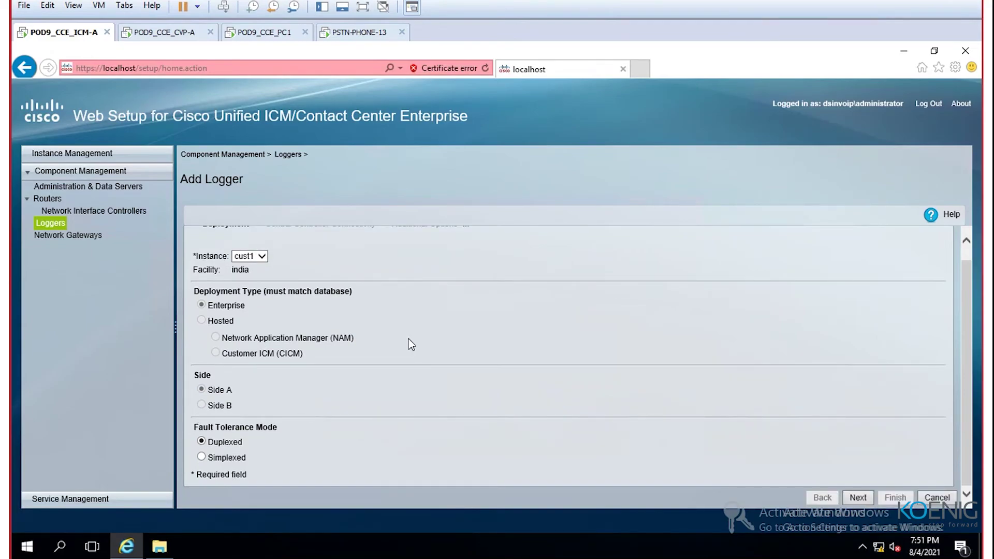
{"action": "left_click", "coordinate": [201, 458]}
{"action": "left_click", "coordinate": [853, 499]}
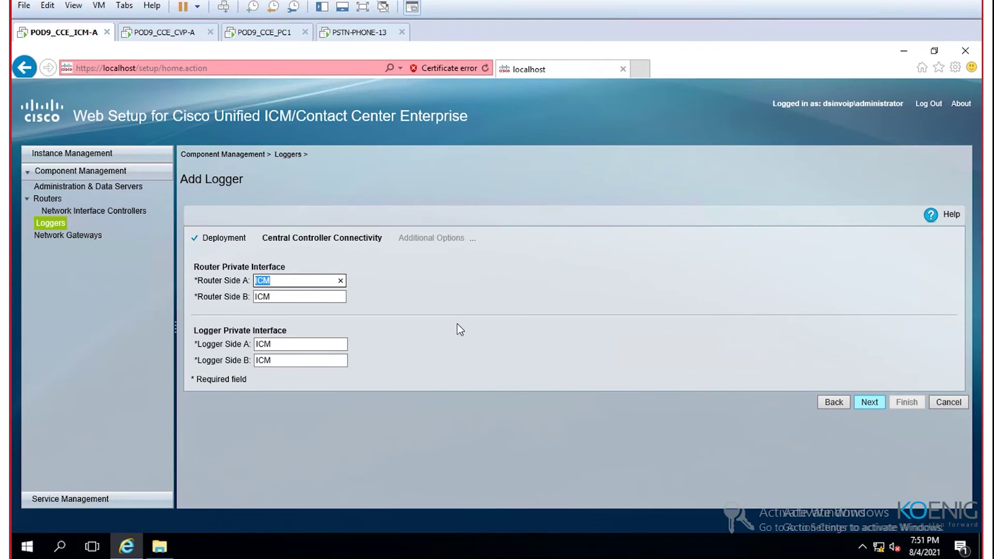
- Paste 10.91.1.2 into the router and logger private interfaces for sides A and B
{"action": "type", "text": "10.91.1.2"}
{"action": "key", "text": "Tab"}
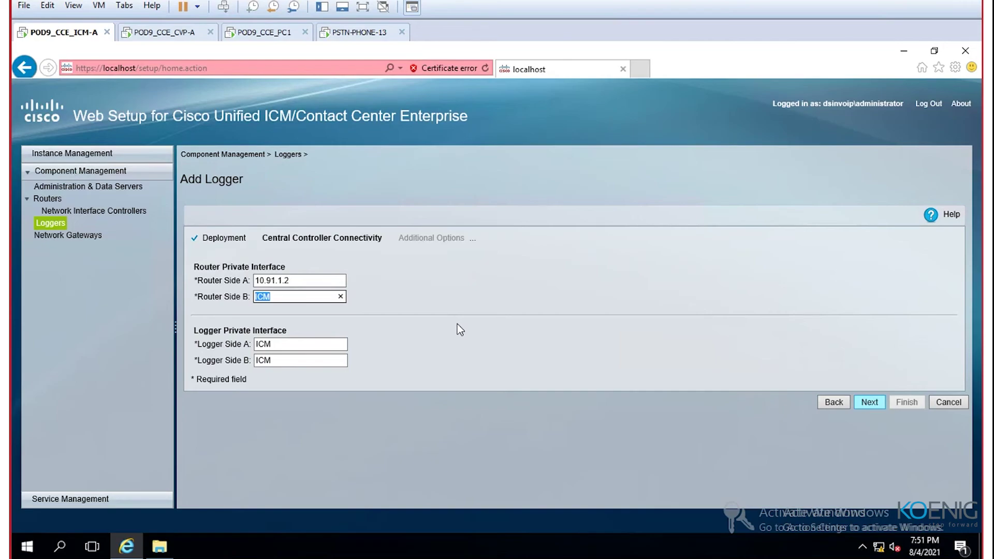
{"action": "type", "text": "10.91.1.2"}
{"action": "key", "text": "Tab"}
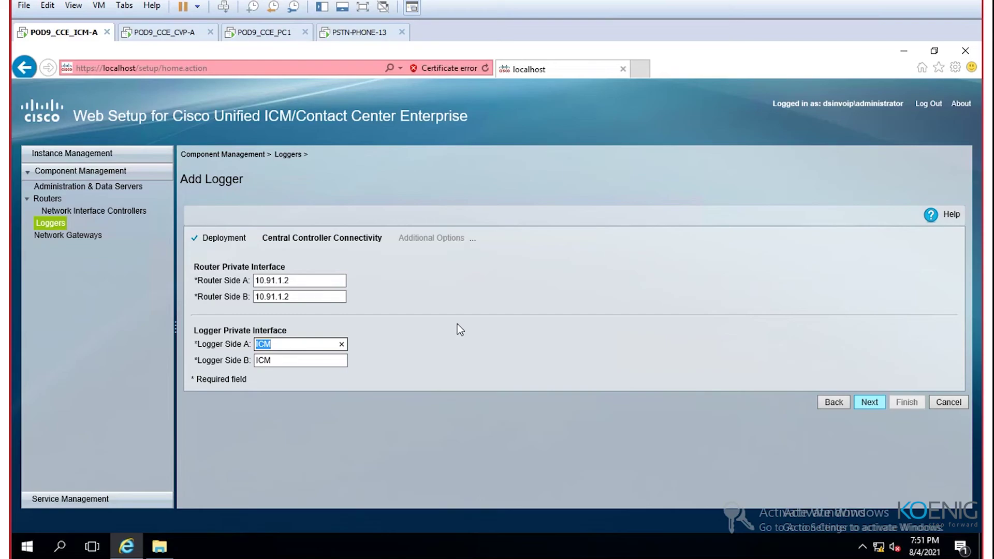
{"action": "type", "text": "10.91.1.2"}
{"action": "key", "text": "Tab"}
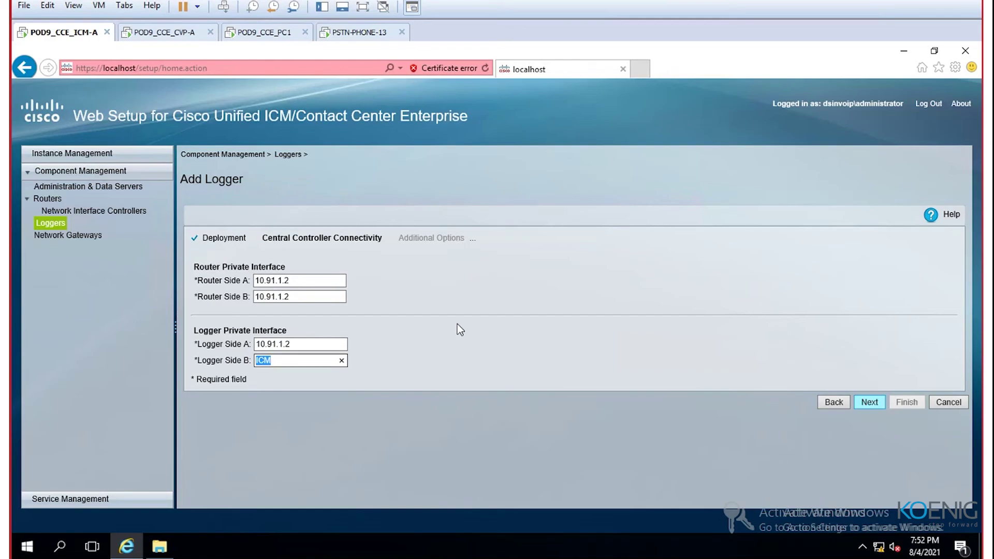
{"action": "type", "text": "10.91.1.2"}
{"action": "left_click", "coordinate": [870, 403]}
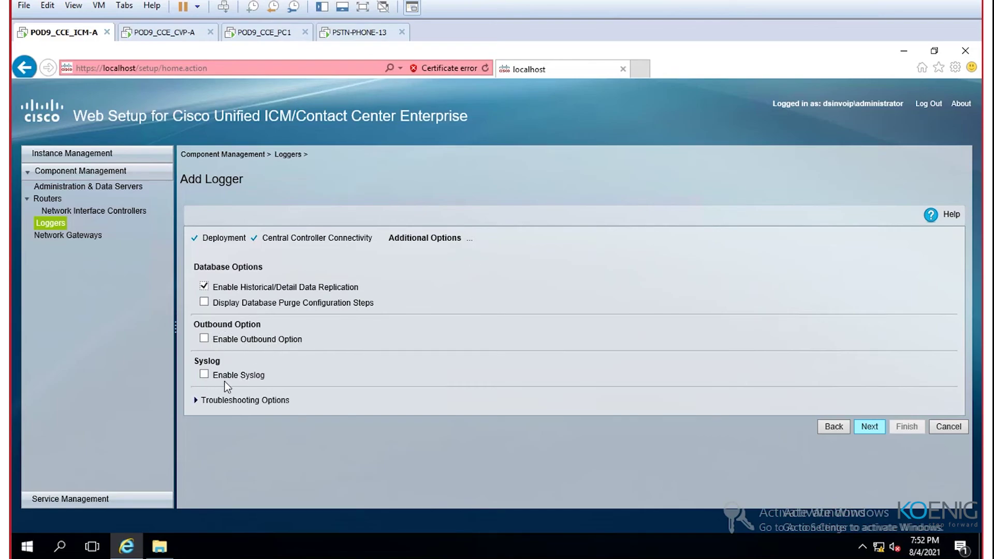
- Expand Troubleshooting Options, advance to the LoggerA Summary page, and open Windows search
{"action": "left_click", "coordinate": [196, 400]}
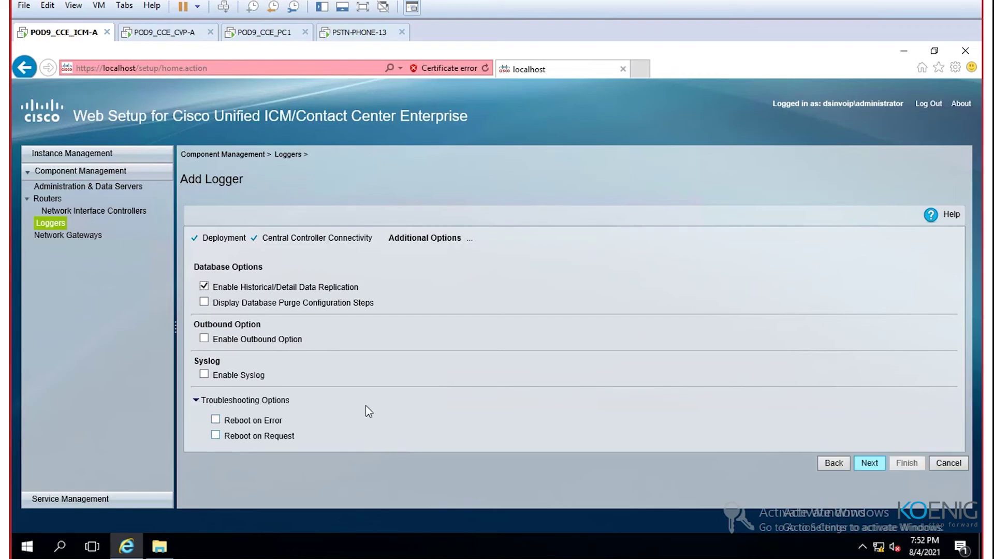
{"action": "left_click", "coordinate": [868, 464]}
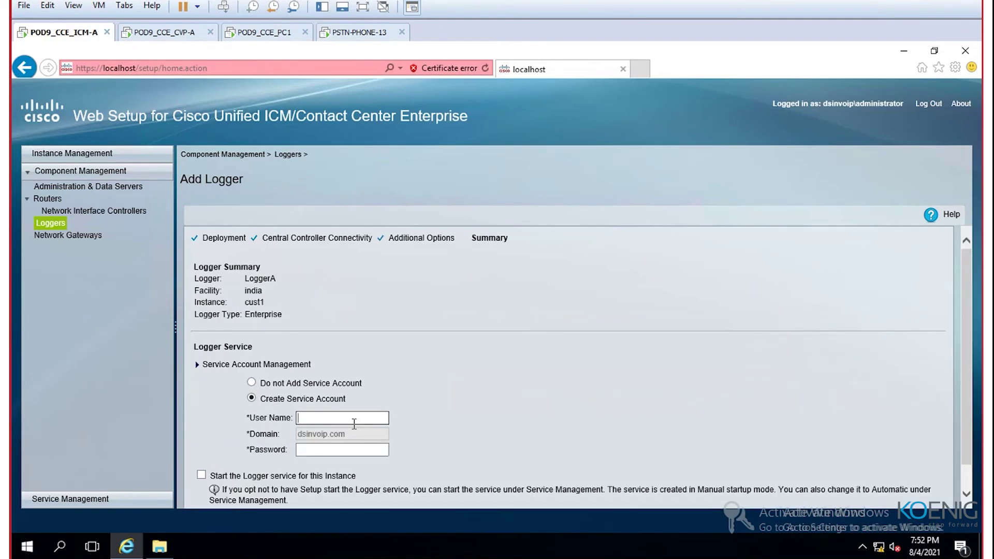
{"action": "left_click", "coordinate": [60, 548]}
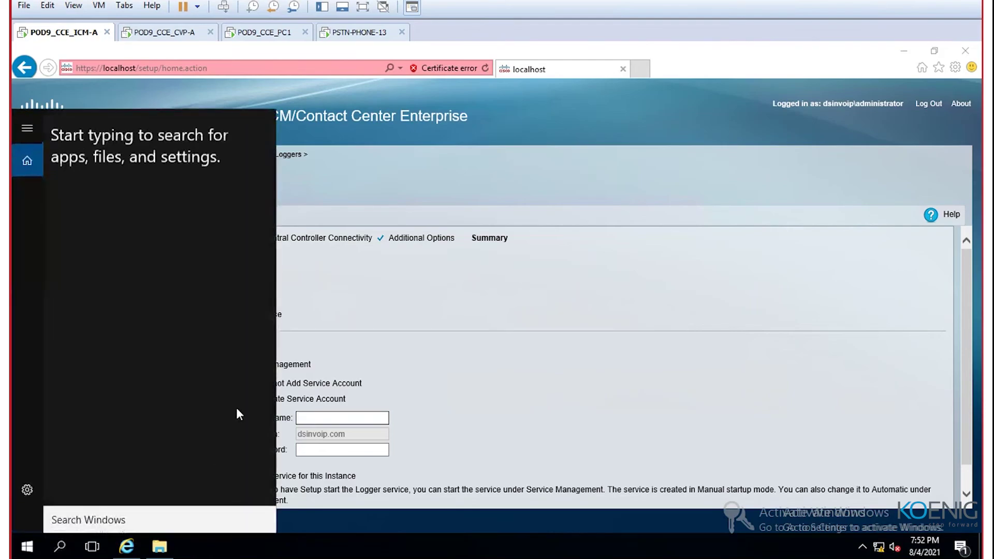
- Open Active Directory Users and Computers from Server Manager, showing dsinvoip.com Users maximized
{"action": "type", "text": "server"}
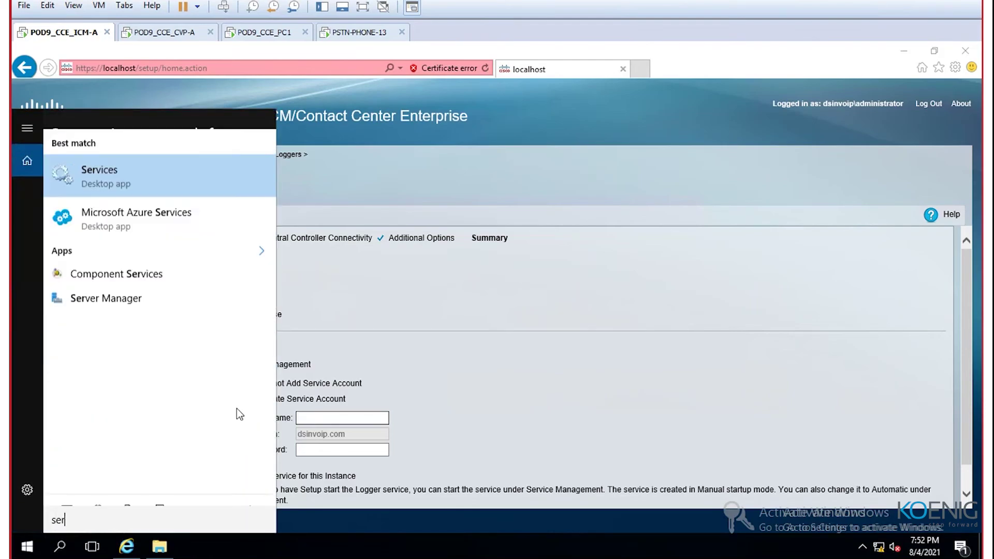
{"action": "left_click", "coordinate": [123, 206]}
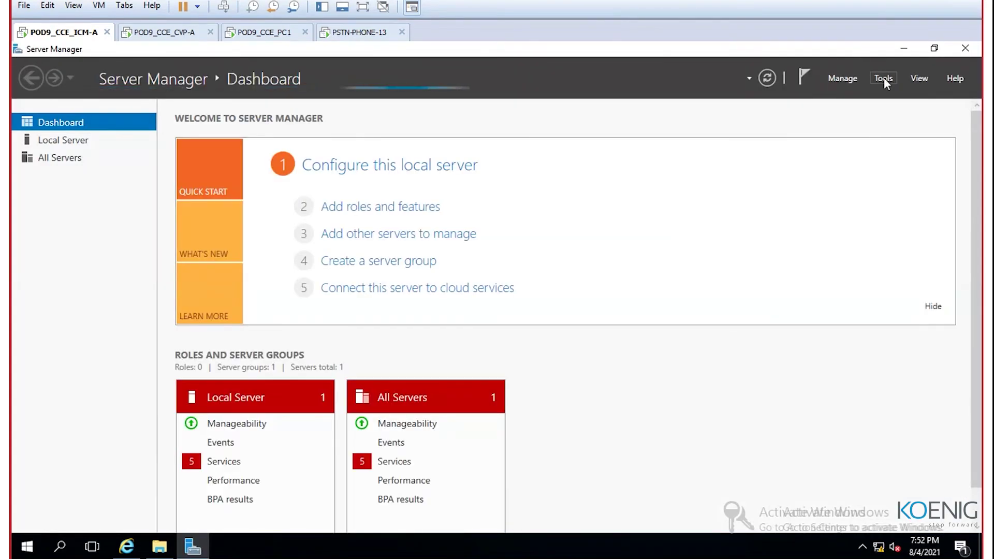
{"action": "left_click", "coordinate": [884, 78]}
{"action": "left_click", "coordinate": [848, 154]}
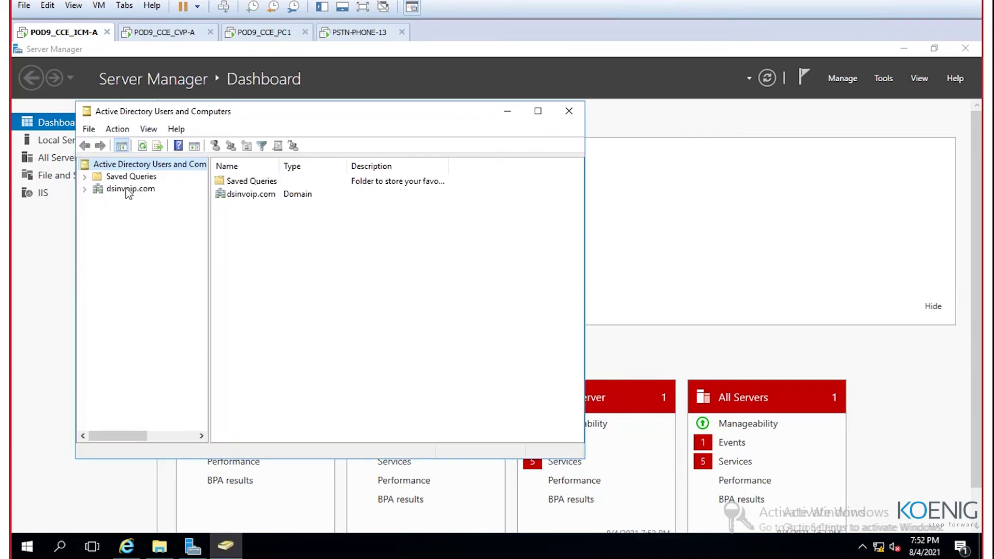
{"action": "double_click", "coordinate": [129, 189]}
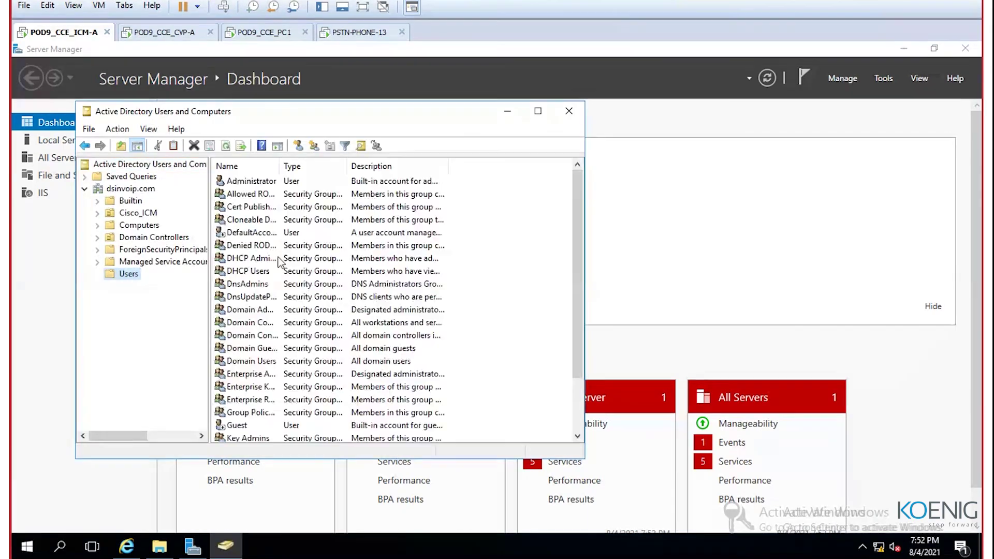
{"action": "left_click", "coordinate": [538, 112]}
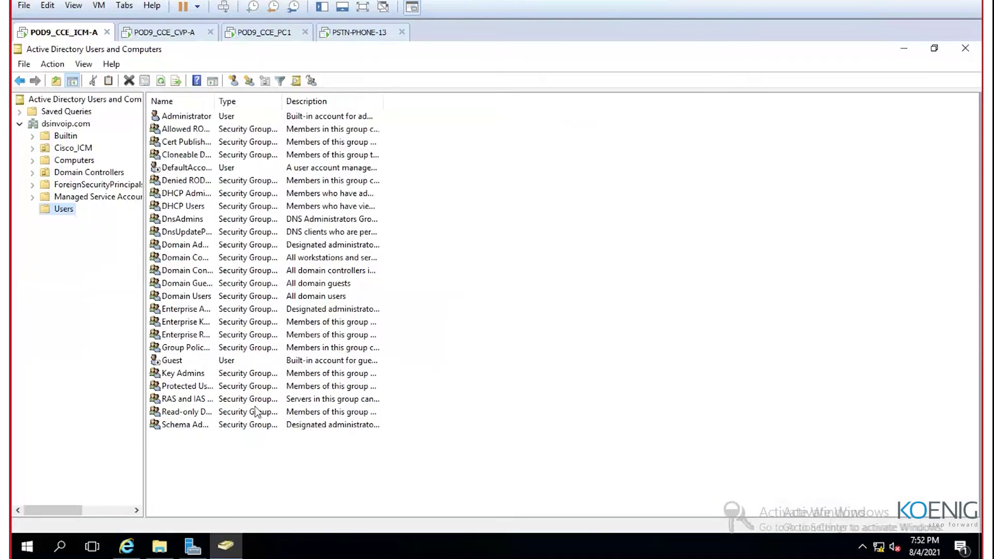
- Start a new user in Users named Service Admin with logon name serviceadmin
{"action": "right_click", "coordinate": [244, 483]}
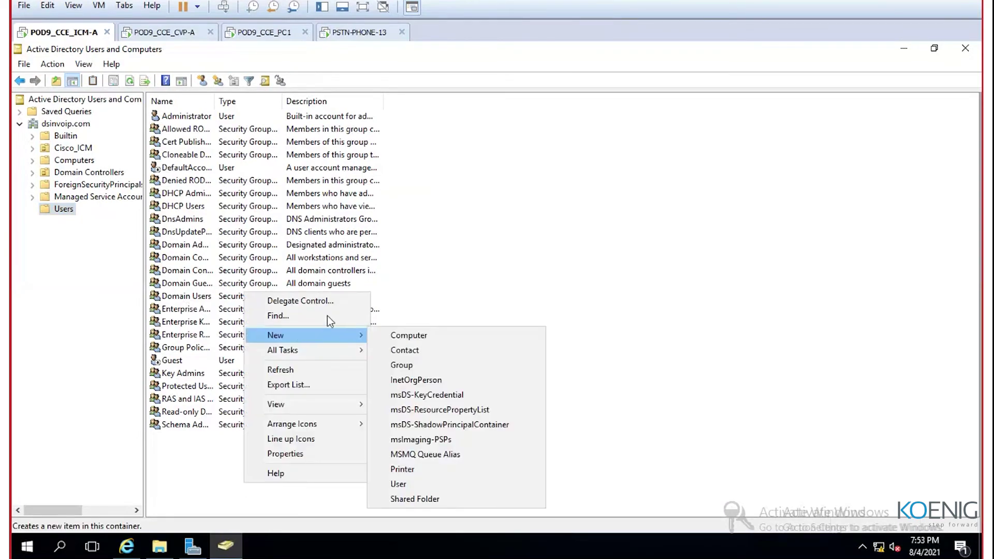
{"action": "mouse_move", "coordinate": [342, 334]}
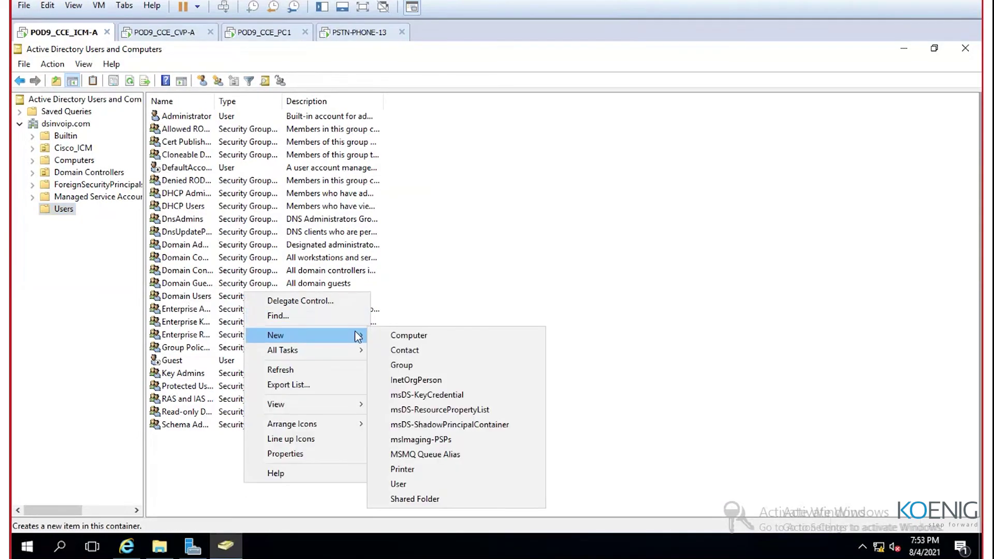
{"action": "left_click", "coordinate": [405, 484]}
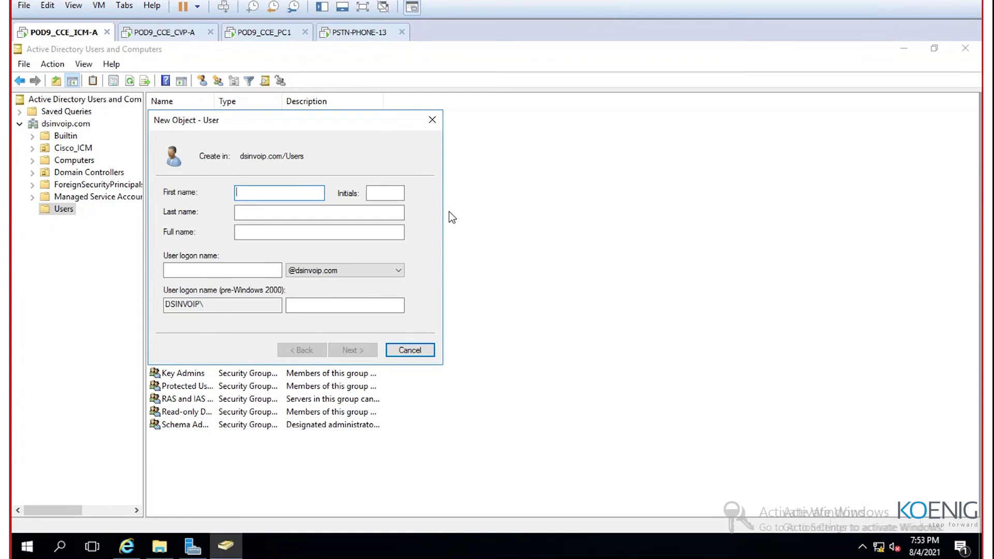
{"action": "type", "text": "Service"}
{"action": "key", "text": "Tab"}
{"action": "type", "text": "Admin"}
{"action": "key", "text": "Tab"}
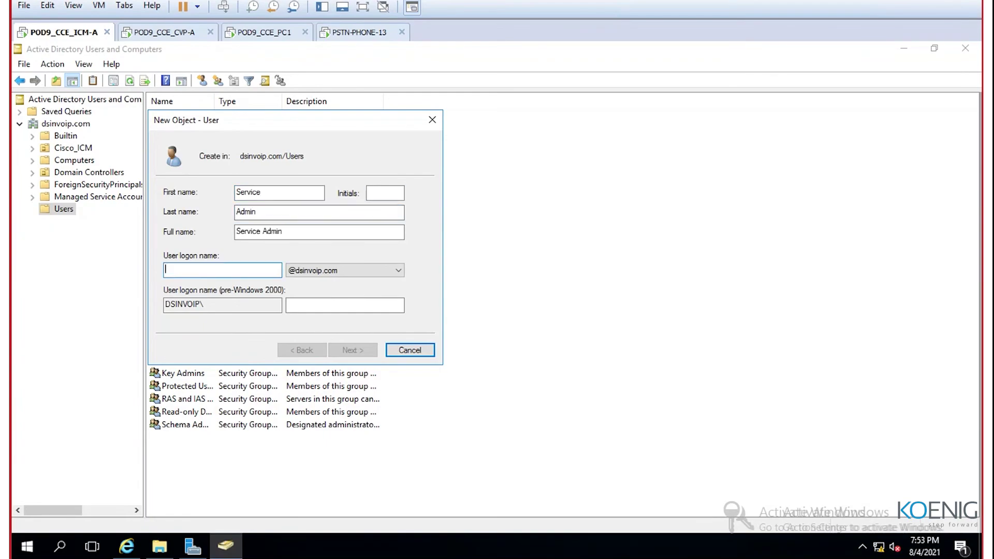
{"action": "type", "text": "serviceadmin"}
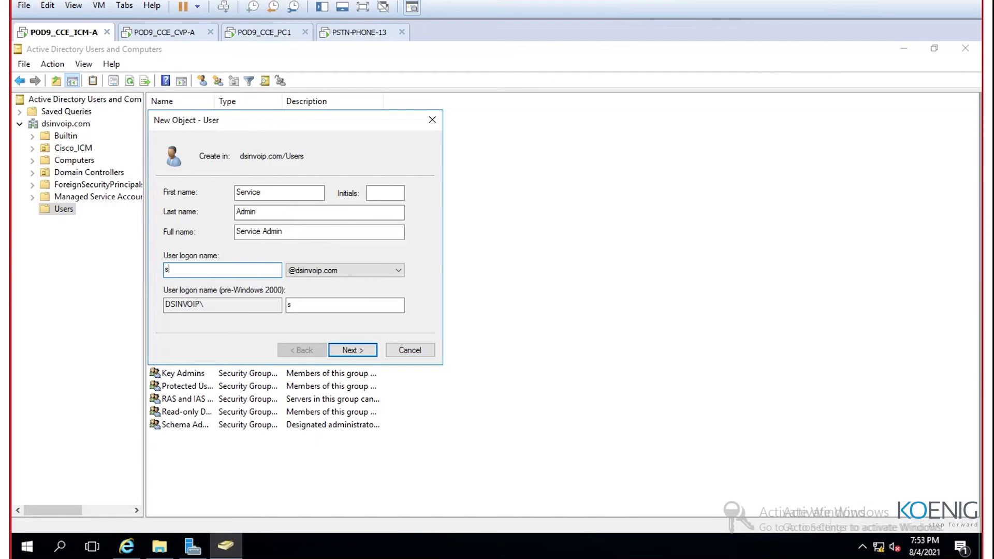
- Set the account password, clear must-change at next logon, and enable Password never expires
{"action": "left_click", "coordinate": [352, 351]}
{"action": "type", "text": "••••••••••"}
{"action": "key", "text": "Tab"}
{"action": "type", "text": "••••••••"}
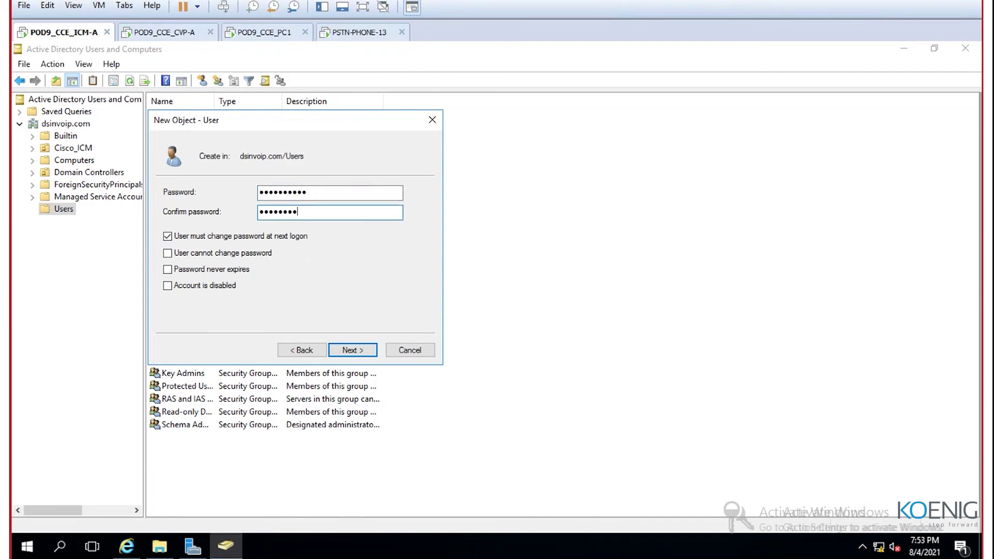
{"action": "type", "text": "••"}
{"action": "left_click", "coordinate": [200, 236]}
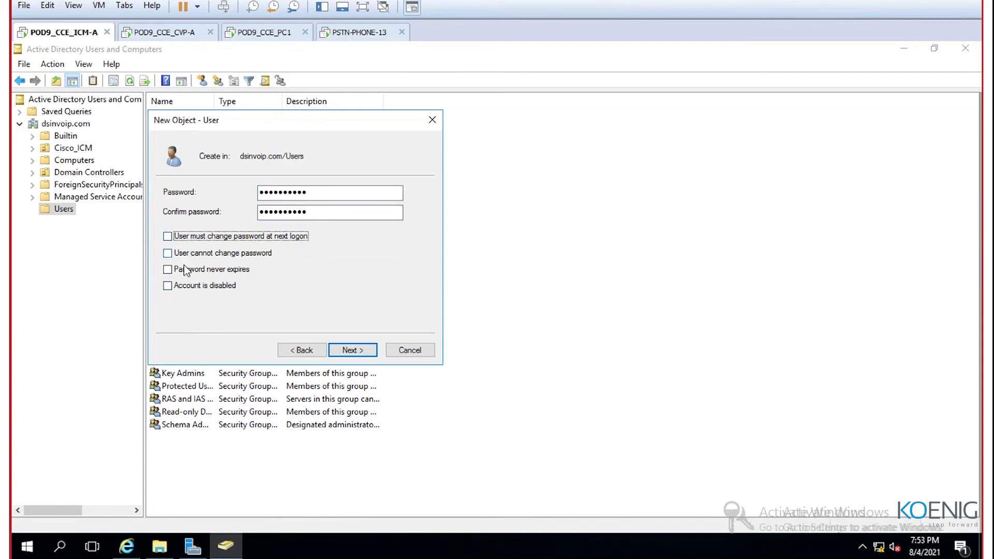
{"action": "left_click", "coordinate": [186, 270]}
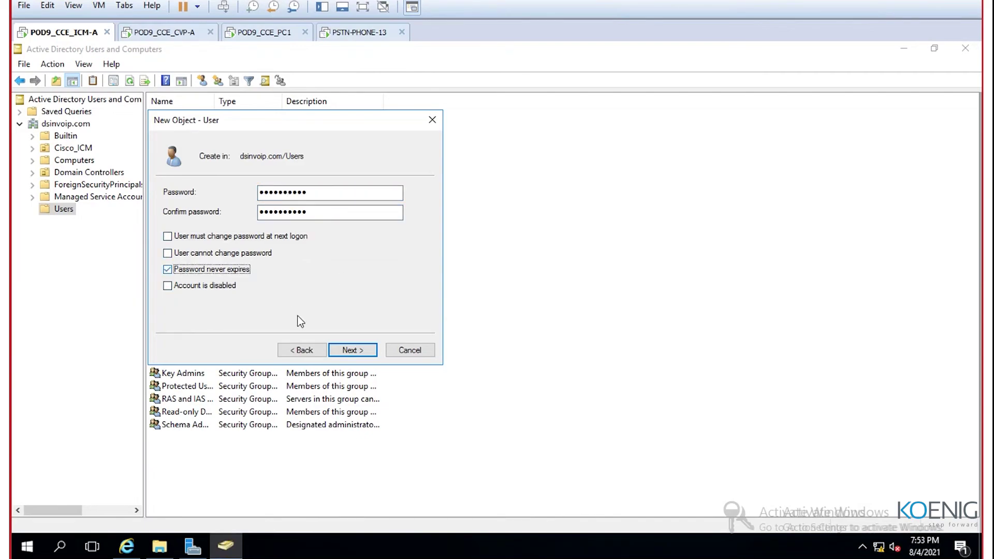
{"action": "left_click", "coordinate": [367, 351]}
{"action": "left_click", "coordinate": [352, 351]}
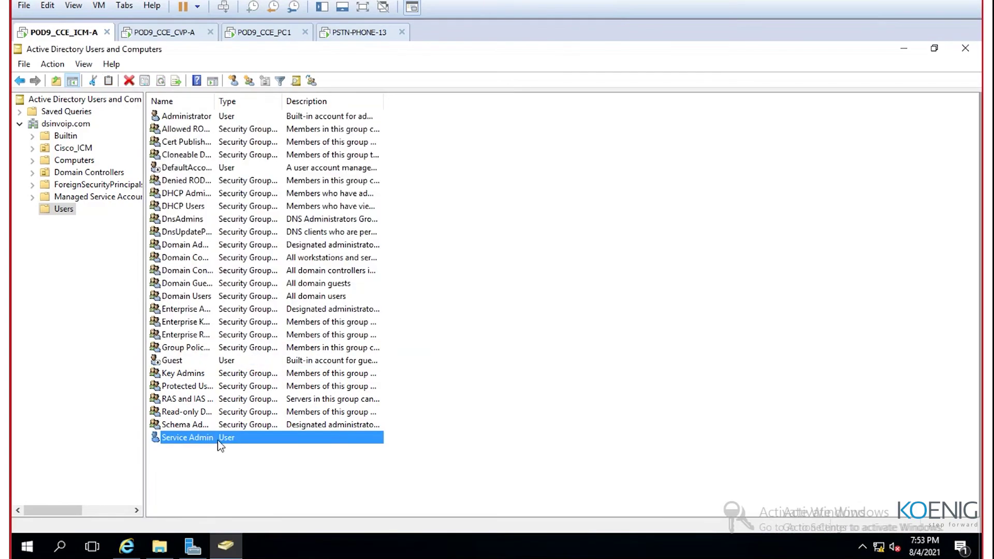
{"action": "right_click", "coordinate": [223, 443]}
- Add Service Admin to Cisco_ICM_Setup, INDIA_Setup and INDIA_cust1_Setup via its Member Of tab
{"action": "left_click", "coordinate": [255, 412]}
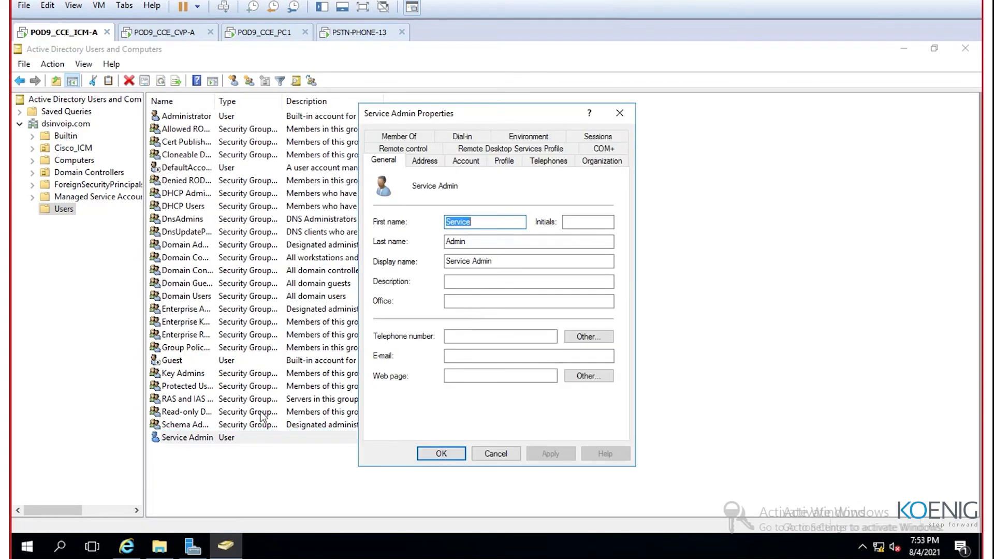
{"action": "left_click", "coordinate": [402, 136]}
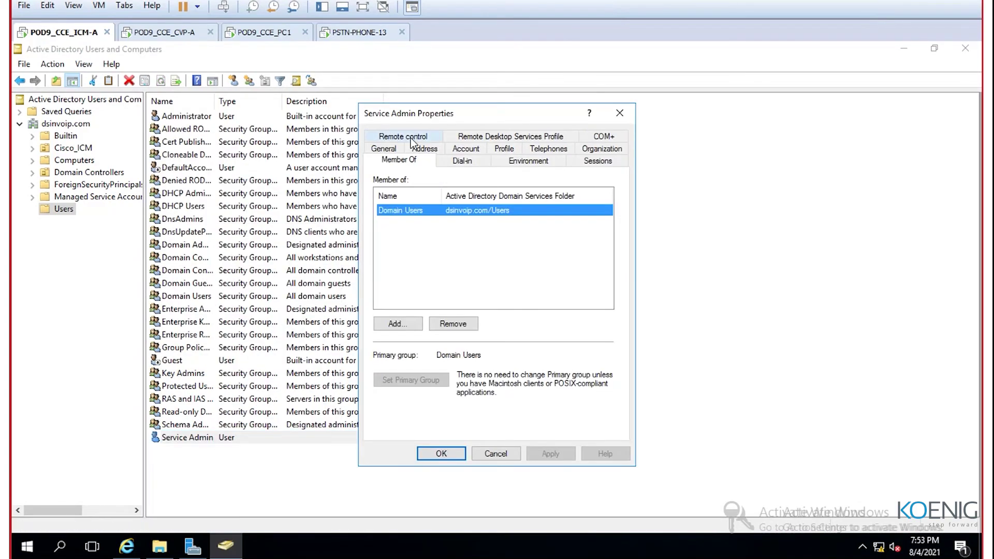
{"action": "left_click", "coordinate": [397, 322]}
{"action": "left_click", "coordinate": [411, 281]}
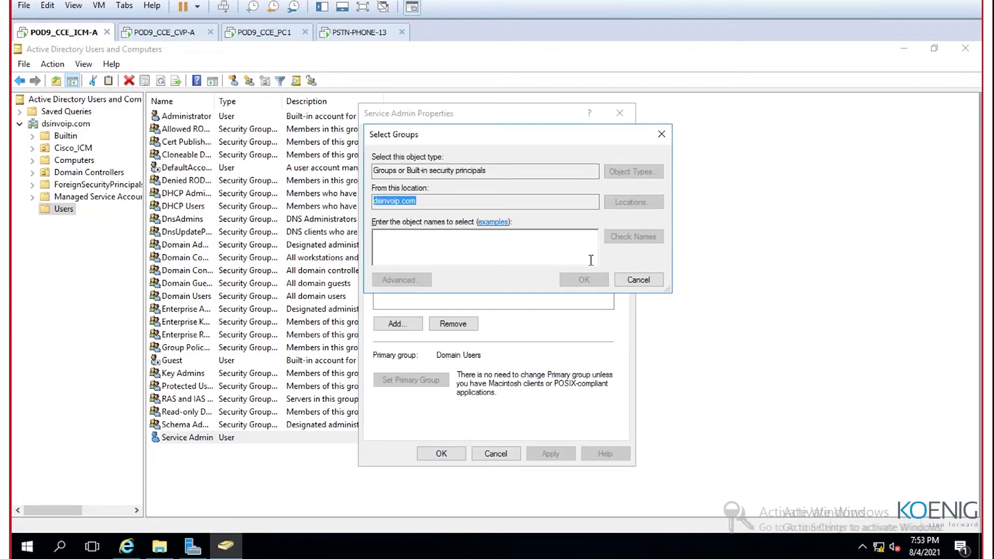
{"action": "left_click", "coordinate": [684, 274]}
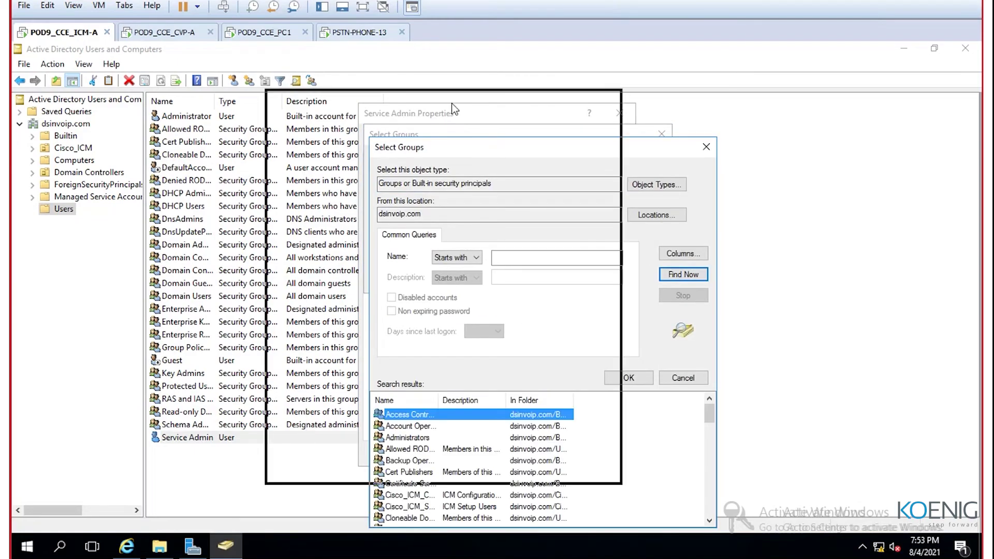
{"action": "left_click_drag", "start_coordinate": [444, 147], "coordinate": [337, 94]}
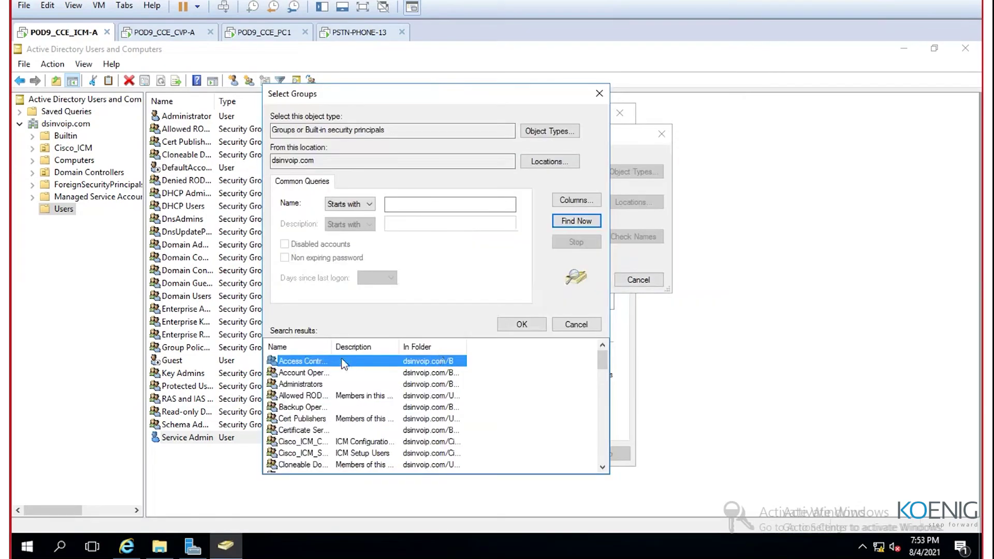
{"action": "left_click_drag", "start_coordinate": [331, 347], "coordinate": [375, 347]}
{"action": "left_click", "coordinate": [349, 455]}
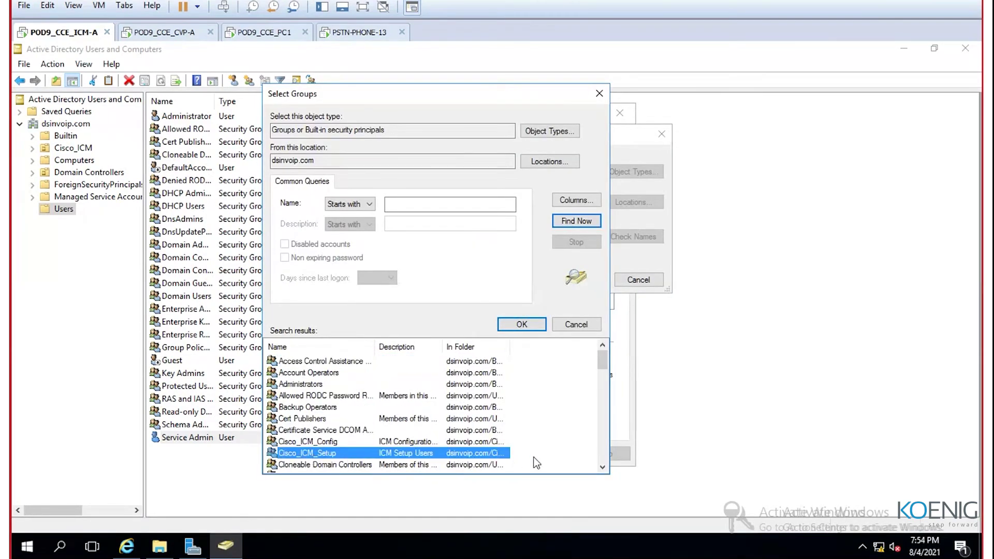
{"action": "left_click", "coordinate": [602, 467]}
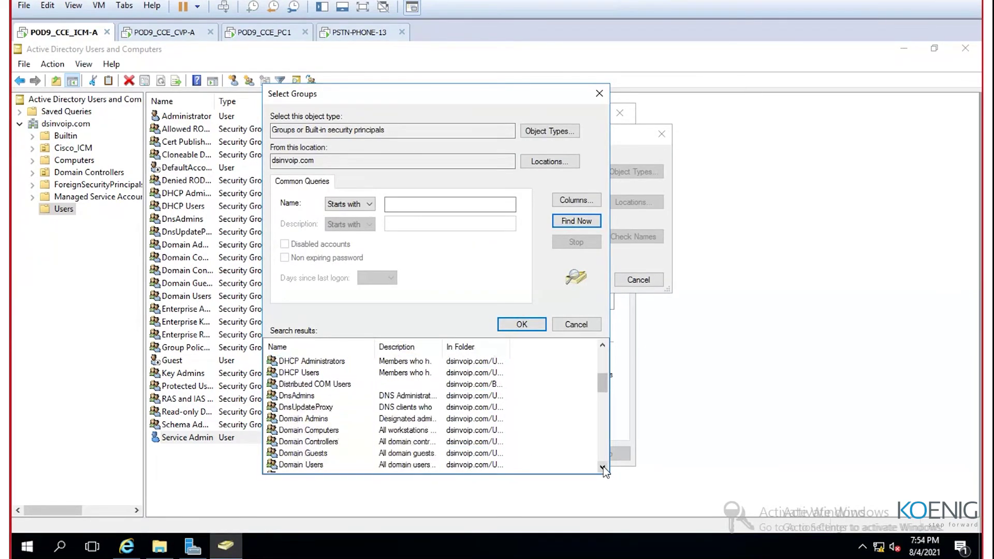
{"action": "left_click", "coordinate": [602, 467]}
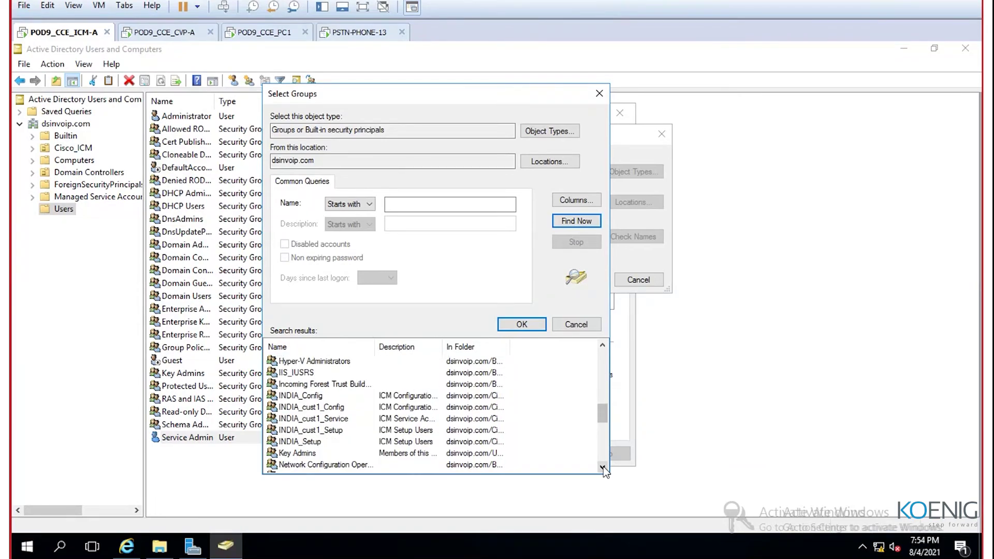
{"action": "left_click", "coordinate": [309, 441]}
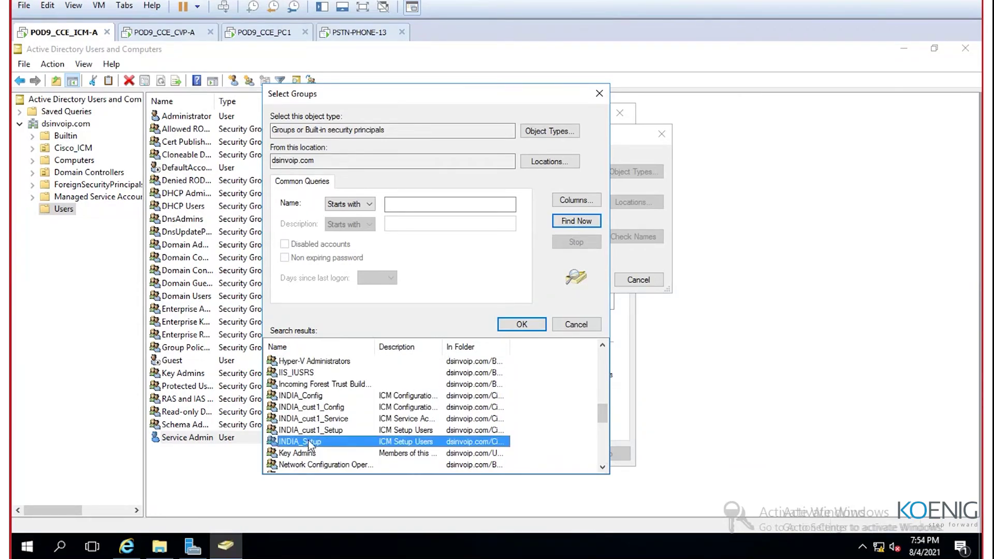
{"action": "left_click", "coordinate": [327, 429], "text": "ctrl"}
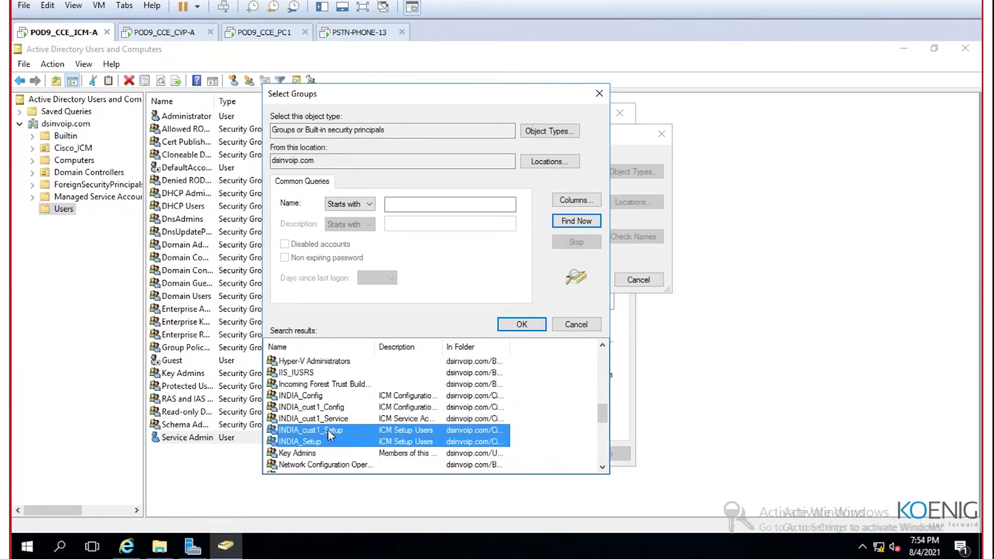
{"action": "left_click", "coordinate": [502, 328]}
{"action": "left_click", "coordinate": [574, 279]}
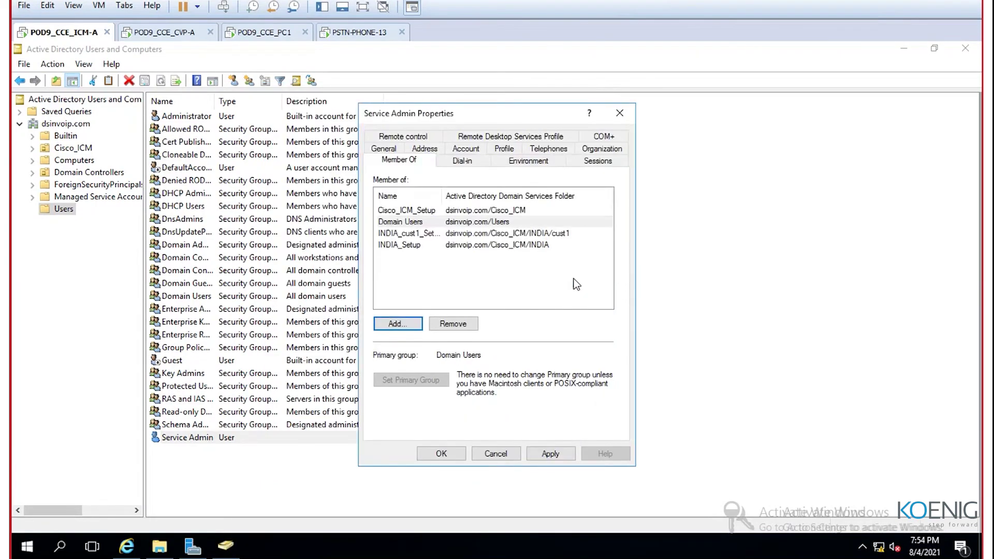
- Apply the new group memberships, review the listed groups, and close the properties
{"action": "left_click", "coordinate": [551, 455]}
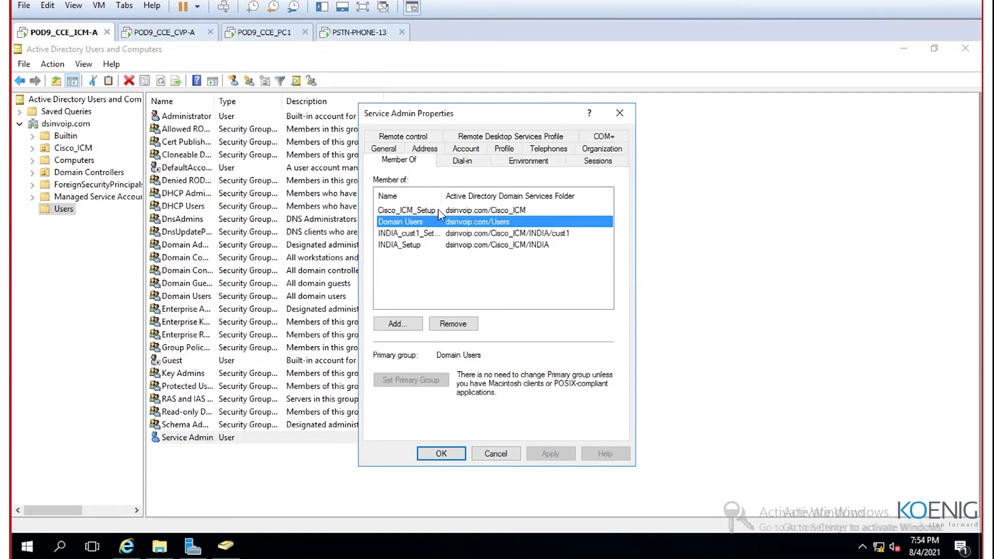
{"action": "left_click_drag", "start_coordinate": [446, 192], "coordinate": [463, 192]}
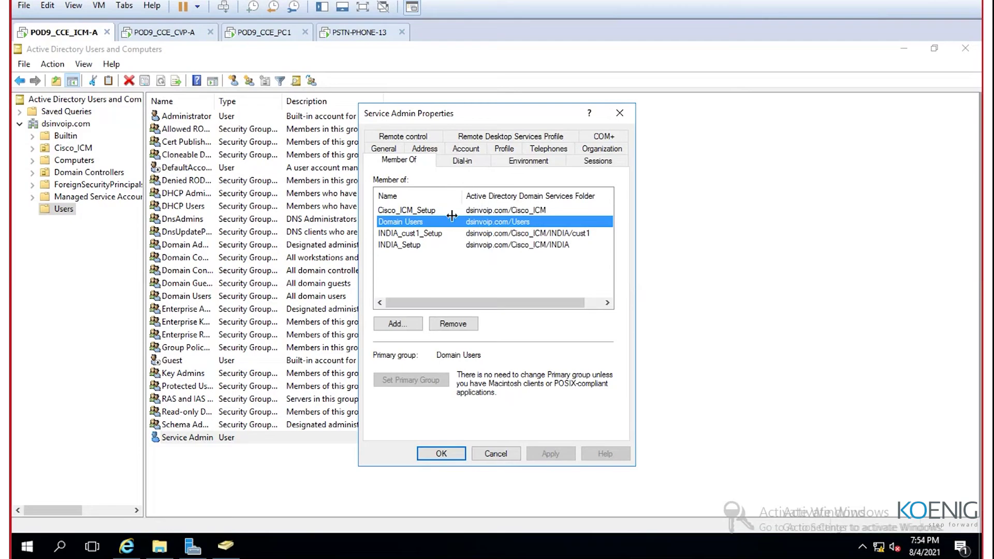
{"action": "left_click", "coordinate": [392, 246]}
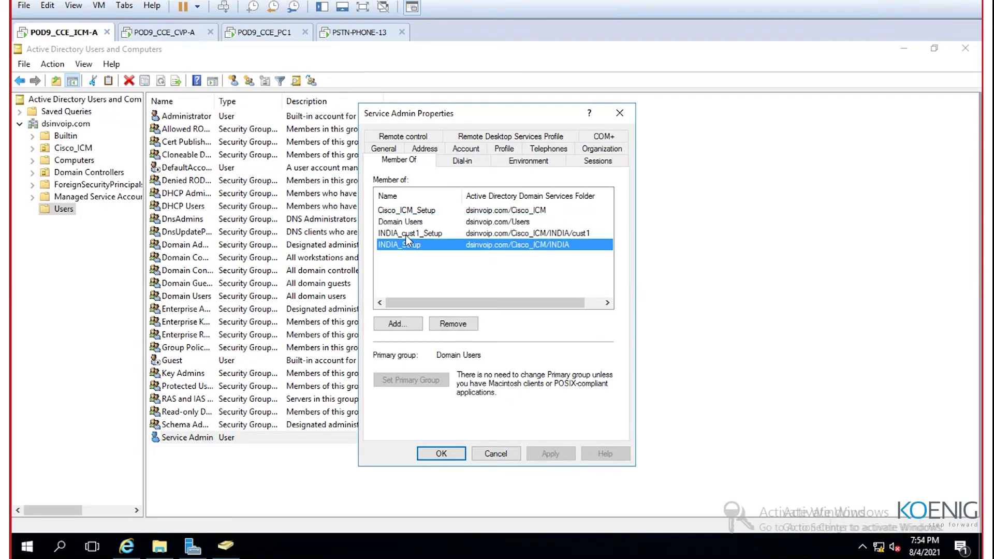
{"action": "left_click", "coordinate": [415, 234]}
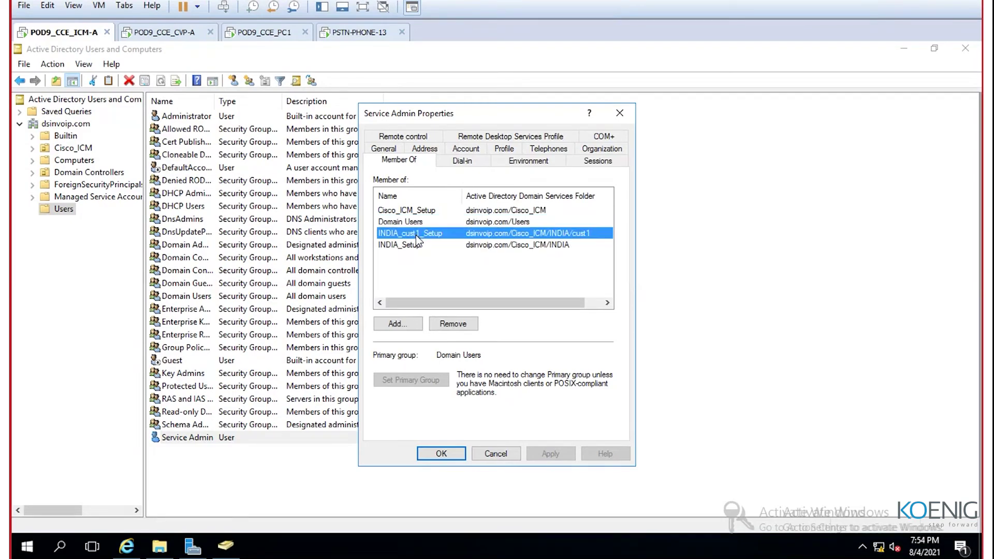
{"action": "left_click", "coordinate": [430, 263]}
{"action": "left_click", "coordinate": [444, 454]}
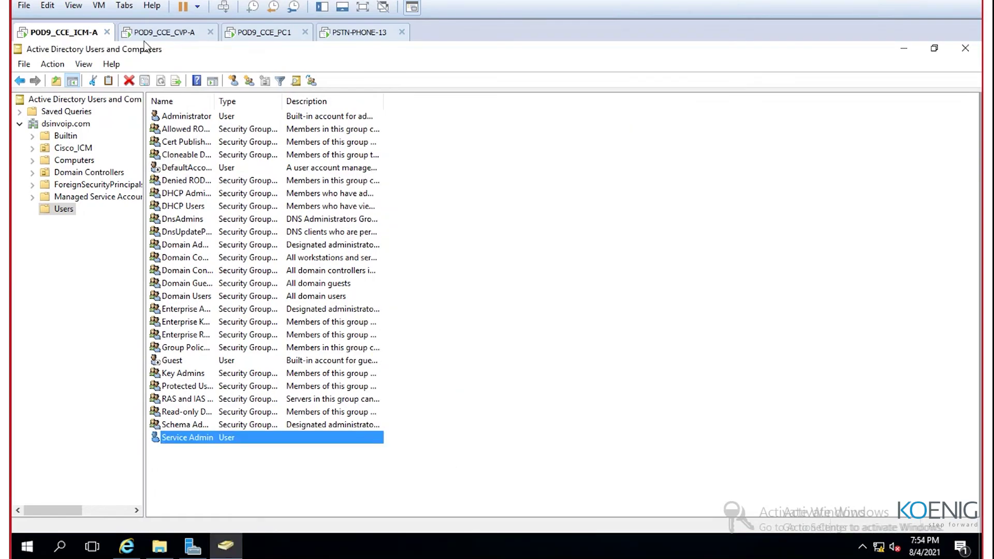
- Close Active Directory, minimize Server Manager, and enter serviceadmin with its password as service account
{"action": "left_click", "coordinate": [963, 50]}
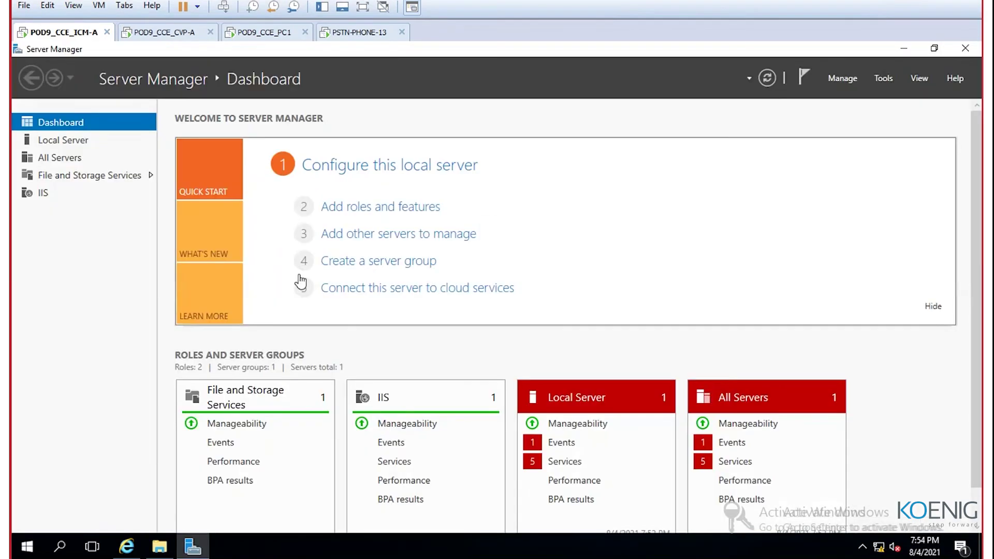
{"action": "left_click", "coordinate": [908, 51]}
{"action": "type", "text": "s"}
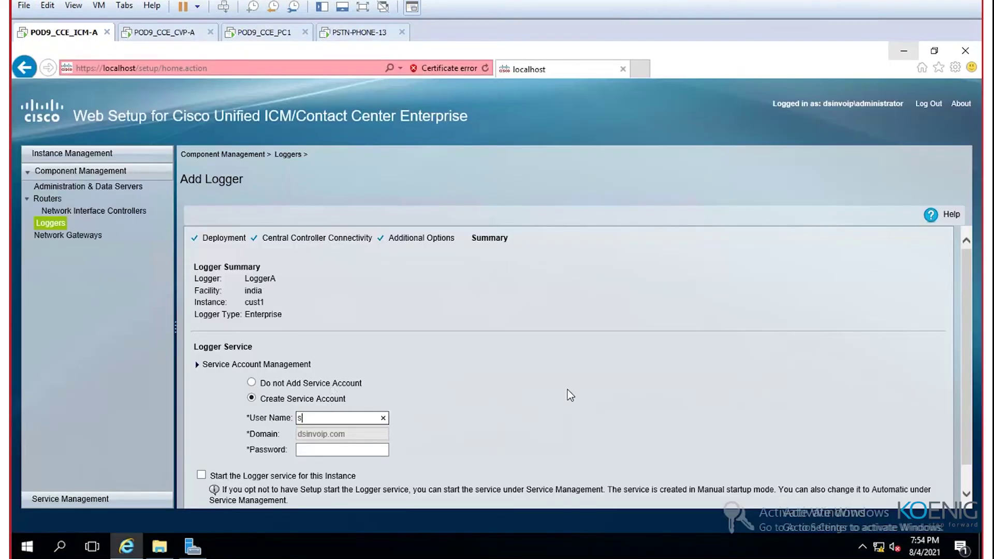
{"action": "type", "text": "erviceadmin"}
{"action": "key", "text": "Tab"}
{"action": "type", "text": "***********"}
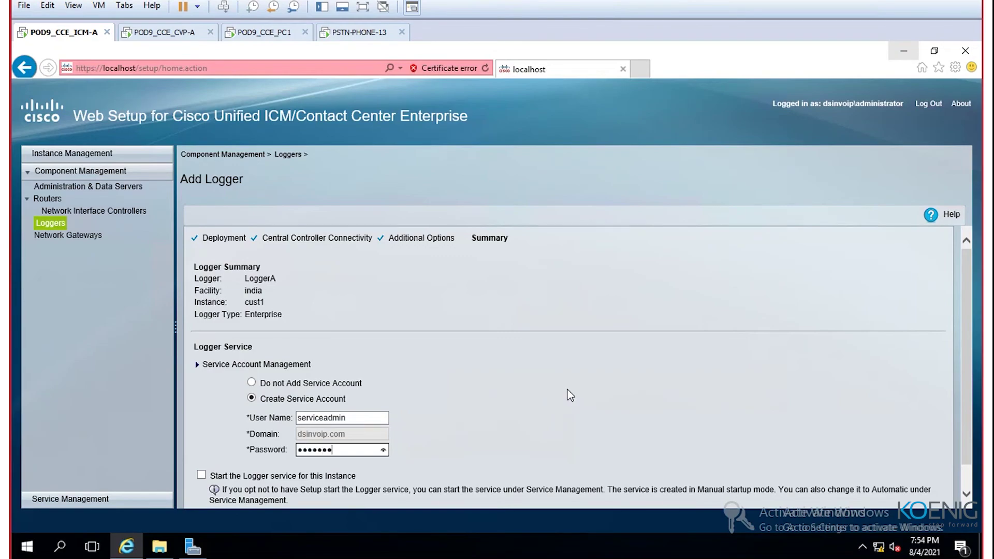
- Finish saving LoggerA, decline storing the password in the browser, and minimize it
{"action": "scroll", "coordinate": [829, 419], "scroll_direction": "down", "scroll_amount": 1}
{"action": "left_click", "coordinate": [895, 497]}
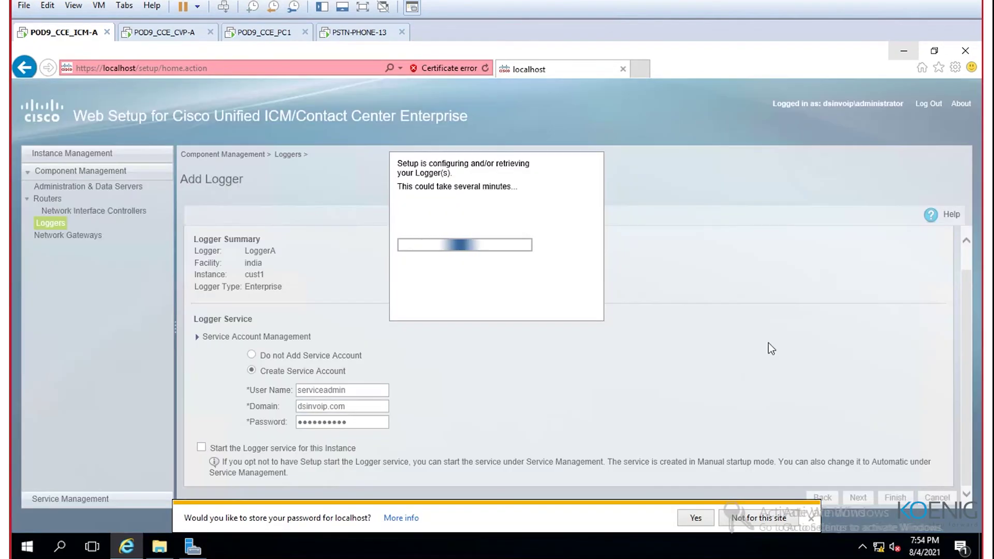
{"action": "left_click", "coordinate": [812, 517]}
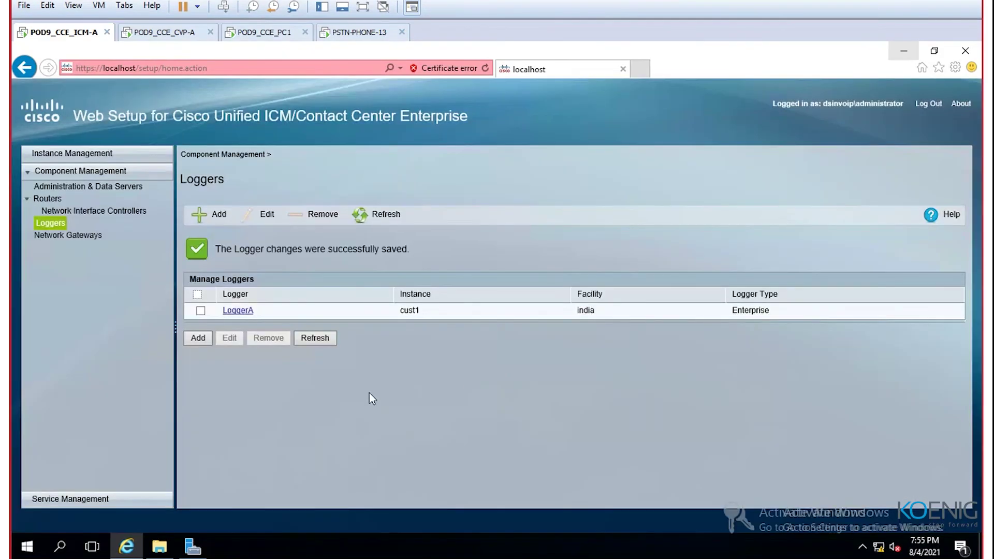
{"action": "left_click", "coordinate": [125, 546]}
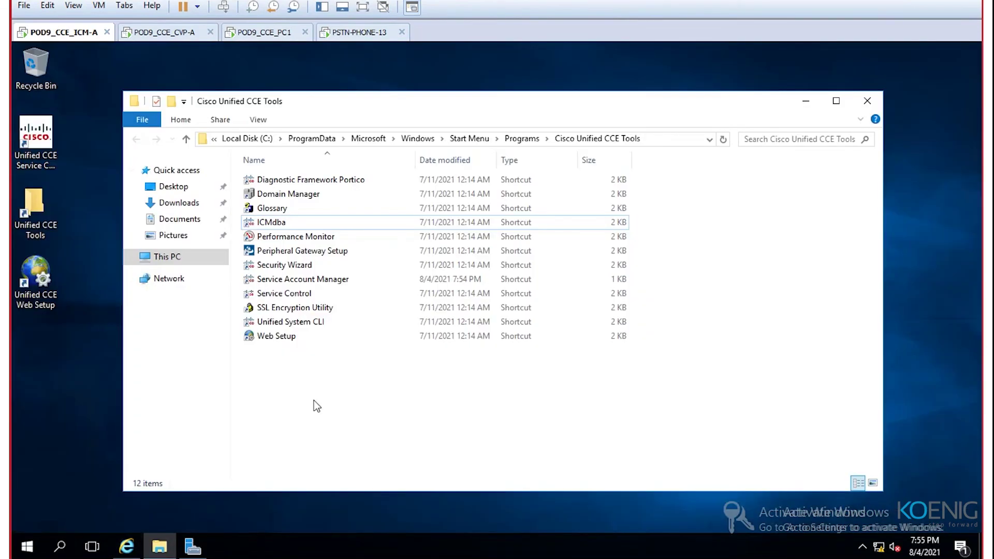
- In ICM/CCE Service Control, Start All so cust1 LoggerA and RouterA show Running
{"action": "double_click", "coordinate": [328, 293]}
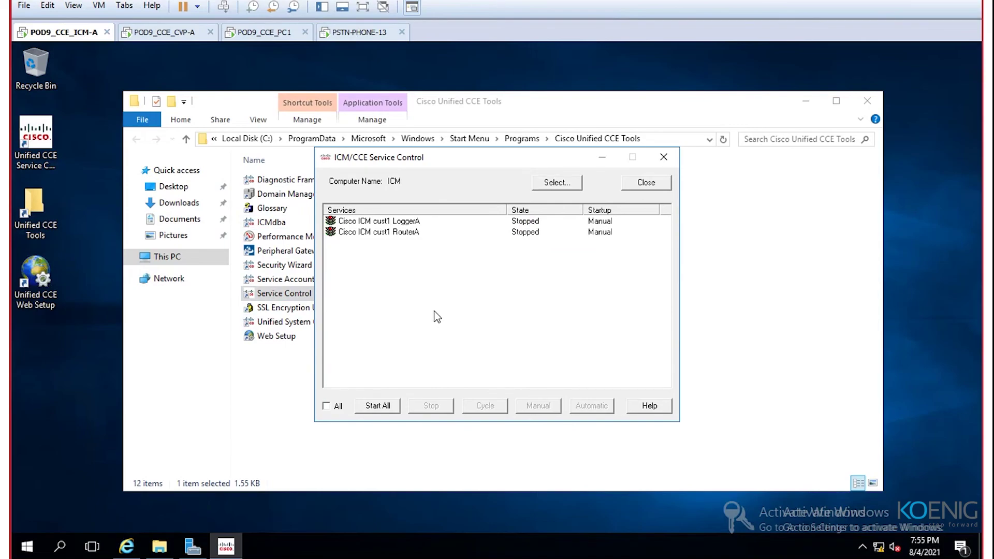
{"action": "left_click", "coordinate": [403, 222]}
{"action": "left_click", "coordinate": [404, 234]}
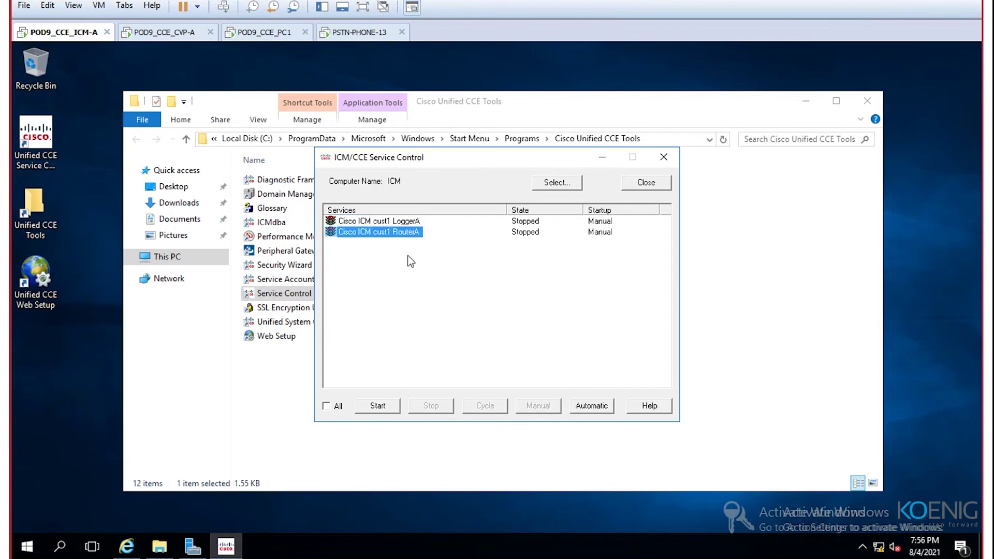
{"action": "left_click", "coordinate": [413, 269]}
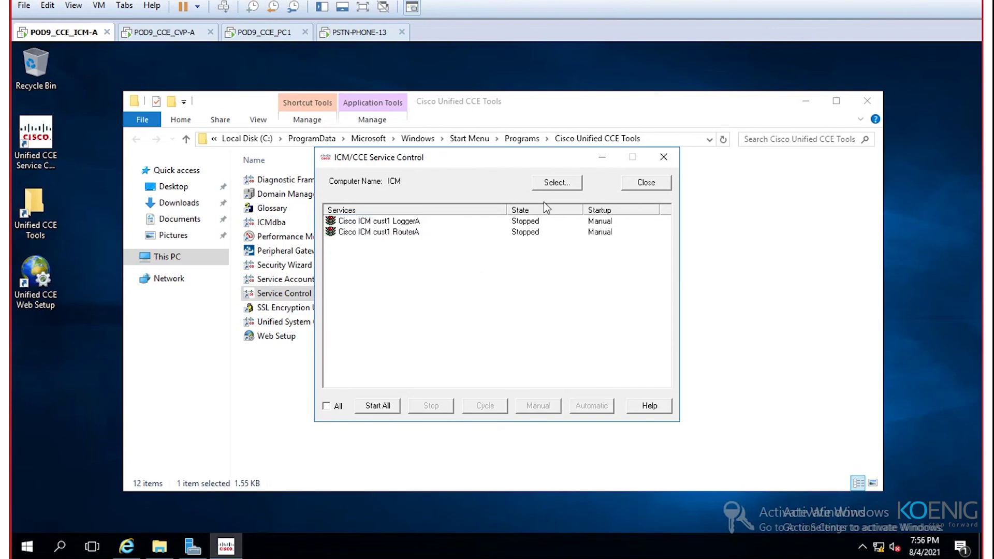
{"action": "left_click_drag", "start_coordinate": [387, 245], "coordinate": [396, 227]}
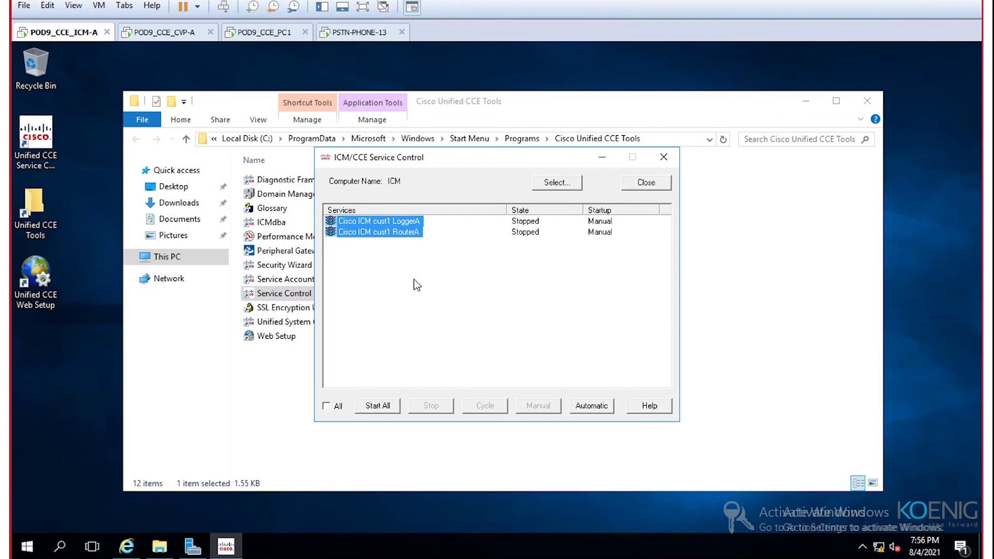
{"action": "left_click", "coordinate": [414, 280]}
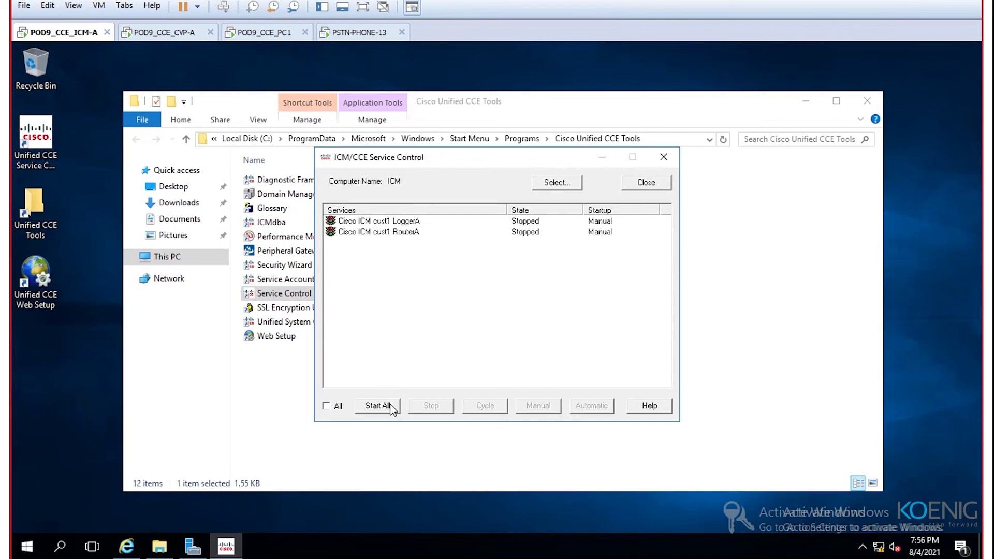
{"action": "left_click", "coordinate": [391, 407]}
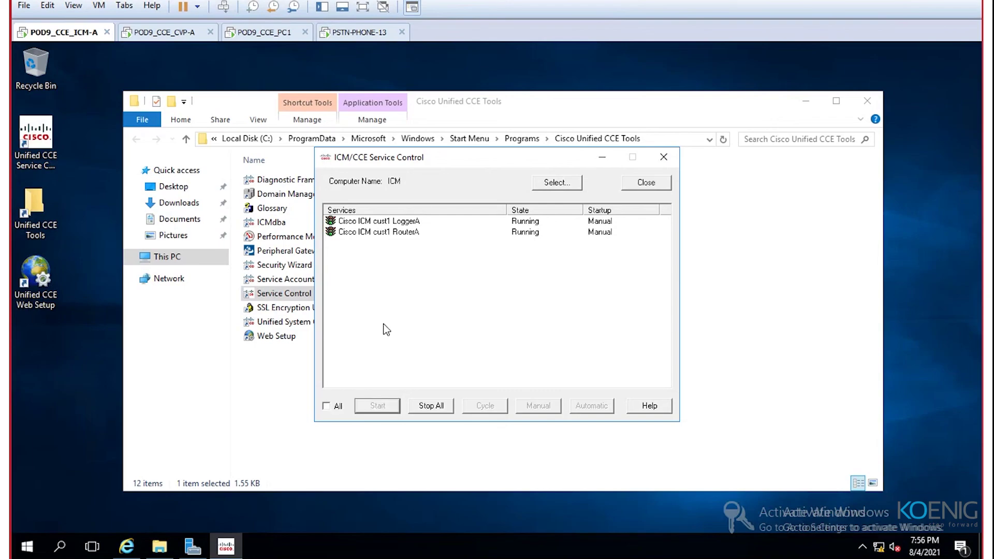
{"action": "left_click", "coordinate": [408, 224]}
{"action": "left_click", "coordinate": [403, 233]}
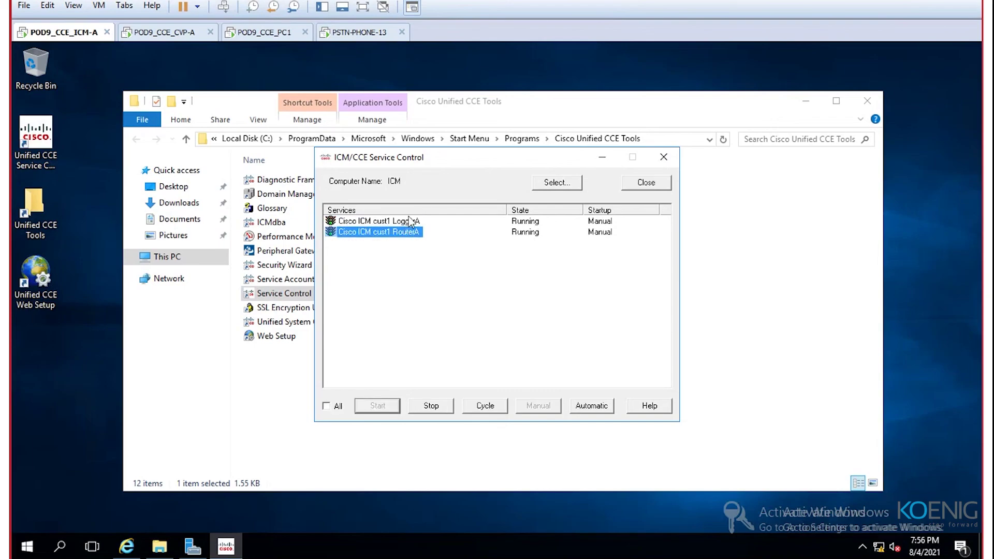
{"action": "left_click", "coordinate": [407, 222]}
{"action": "left_click", "coordinate": [419, 260]}
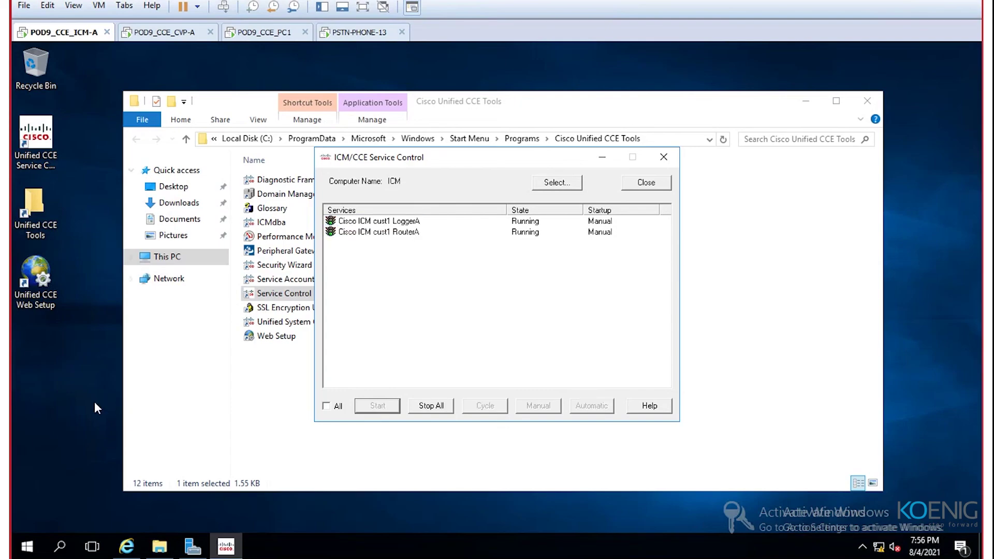
{"action": "left_click", "coordinate": [278, 386]}
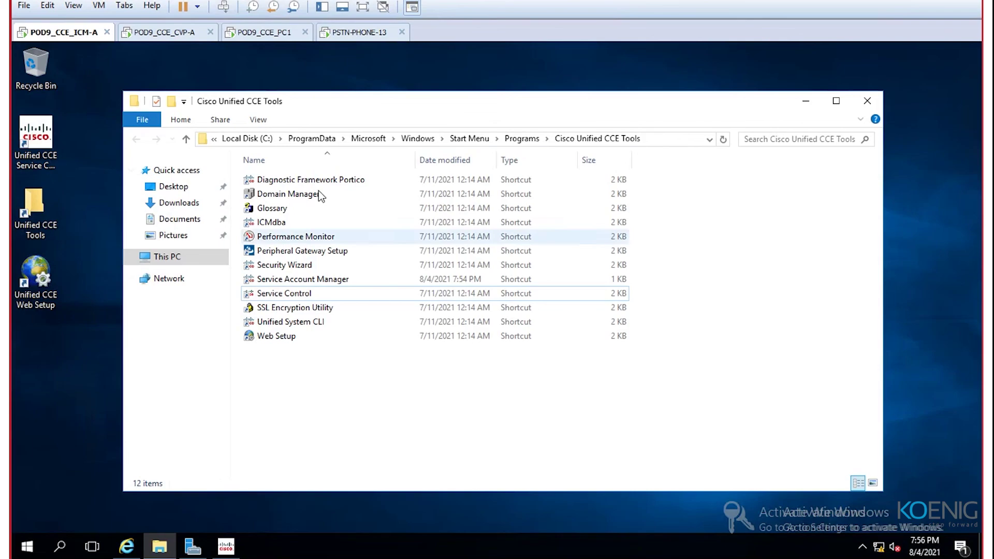
- Try the Diagnostic Framework Portico, close the failed page, and tidy the tools folder and desktop
{"action": "double_click", "coordinate": [351, 181]}
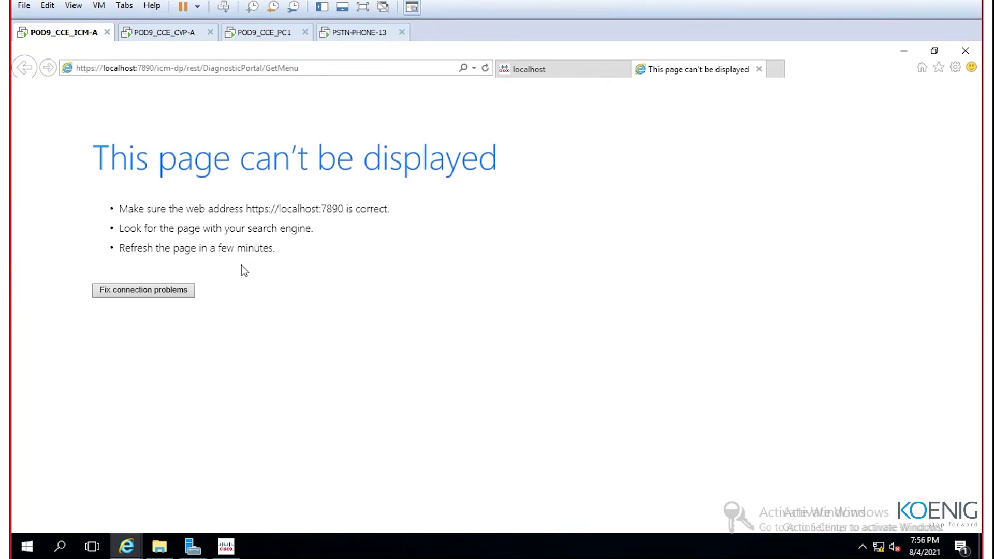
{"action": "left_click", "coordinate": [759, 70]}
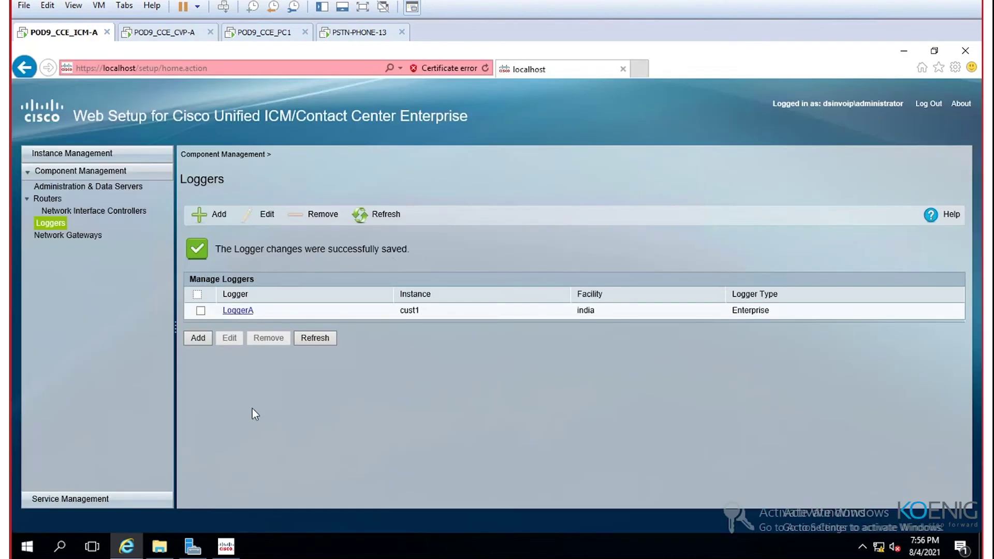
{"action": "left_click", "coordinate": [126, 547]}
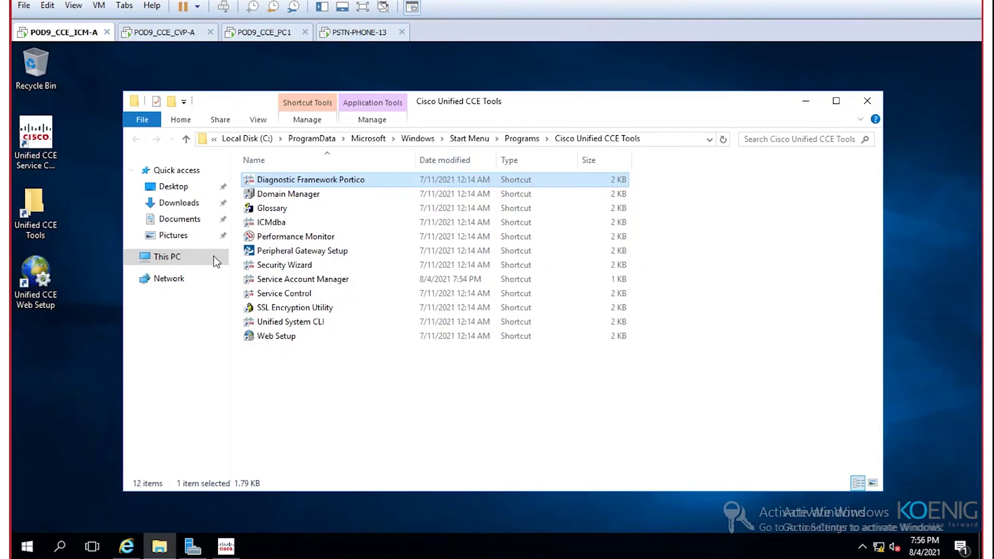
{"action": "left_click", "coordinate": [356, 387]}
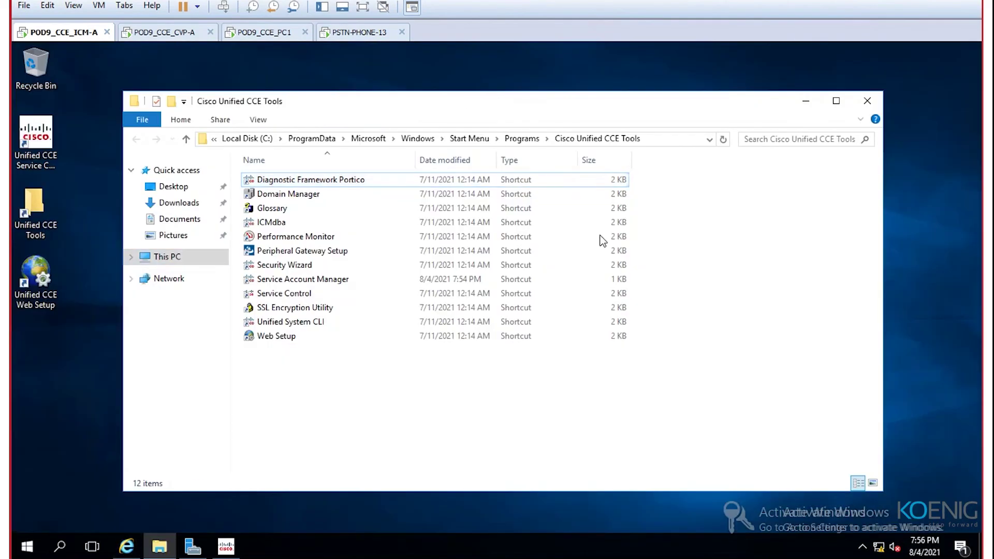
{"action": "left_click", "coordinate": [868, 100]}
{"action": "right_click", "coordinate": [191, 138]}
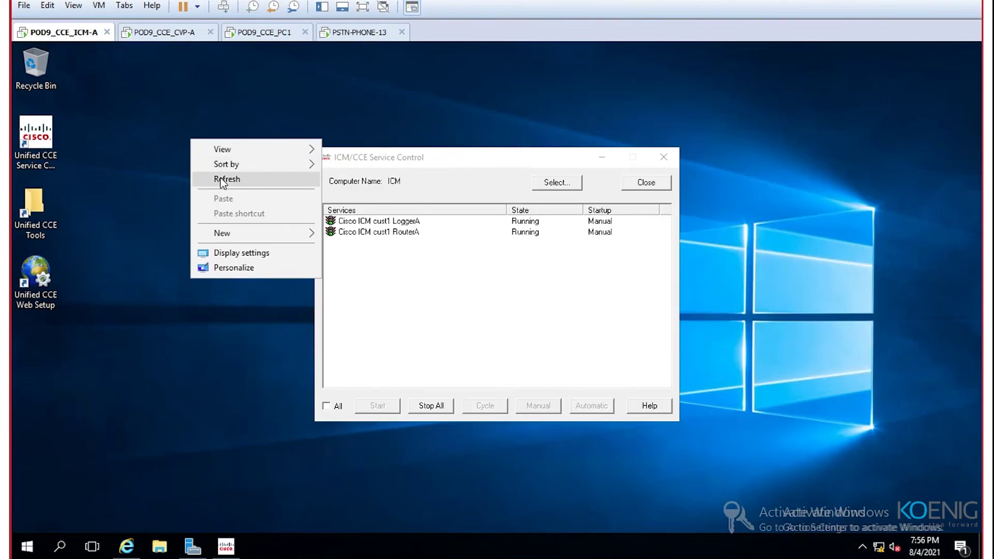
{"action": "left_click", "coordinate": [226, 179]}
{"action": "left_click", "coordinate": [539, 308]}
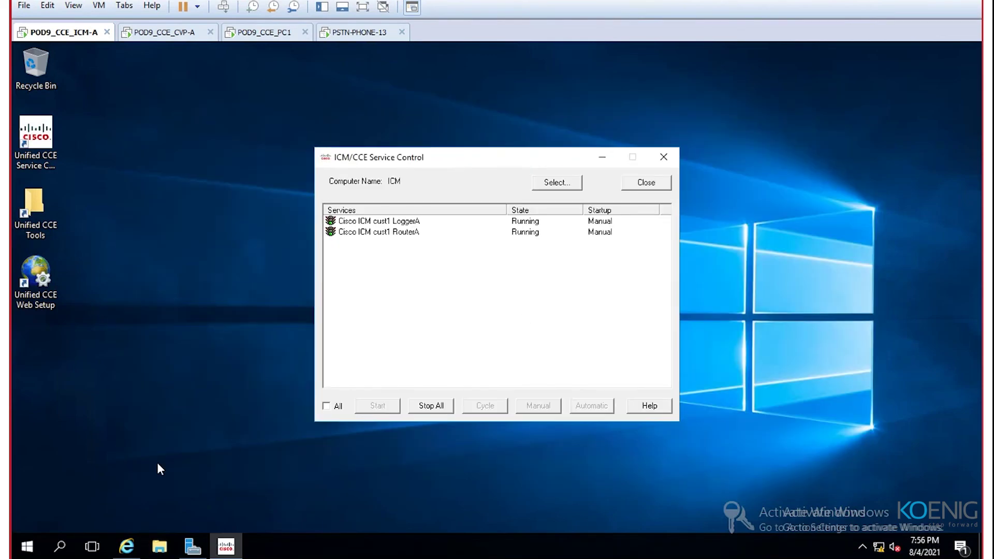
- Start the Cisco ICM Diagnostic Framework service in Services, then relaunch the Diagnostic Framework Portico
{"action": "left_click", "coordinate": [59, 546]}
{"action": "type", "text": "services"}
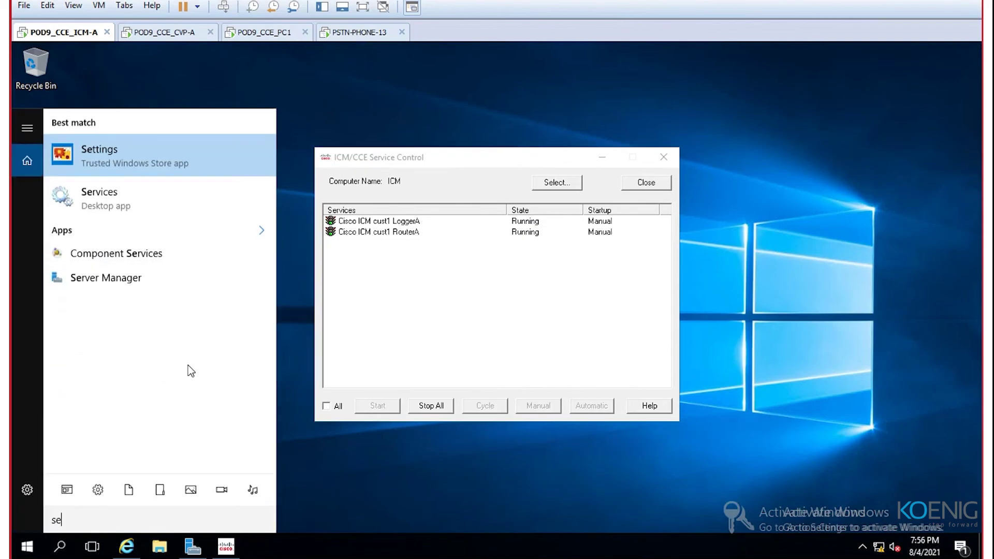
{"action": "key", "text": "Return"}
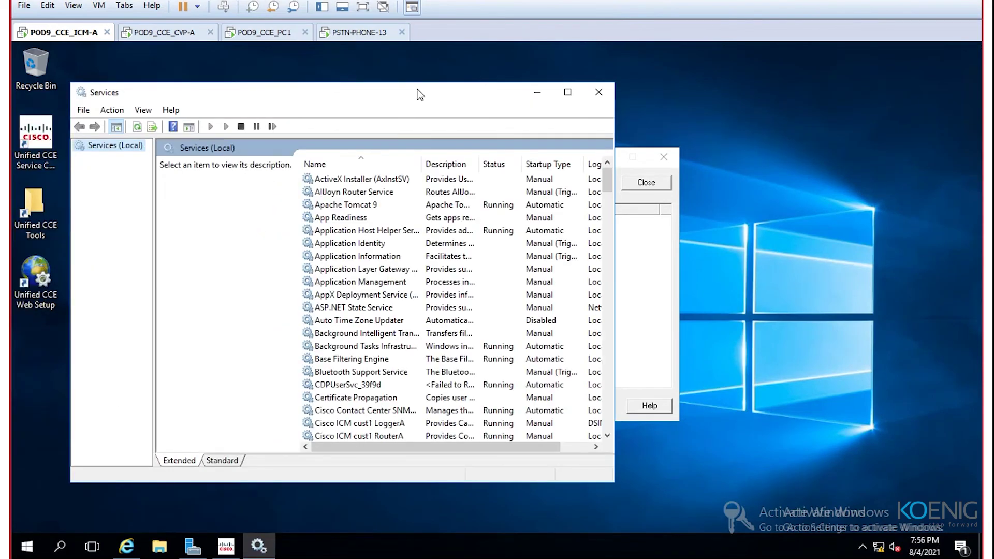
{"action": "double_click", "coordinate": [417, 92]}
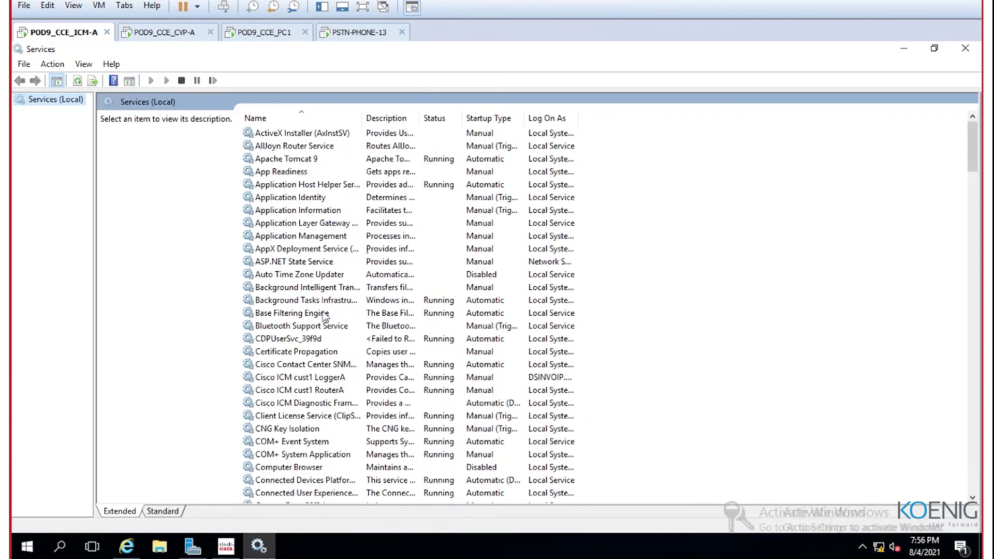
{"action": "left_click", "coordinate": [307, 404]}
{"action": "left_click", "coordinate": [162, 512]}
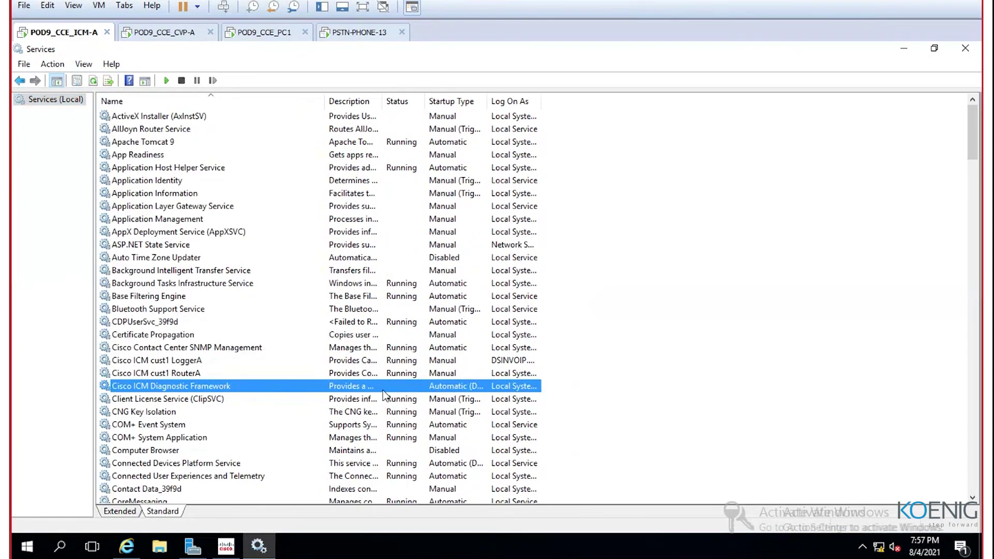
{"action": "right_click", "coordinate": [327, 390]}
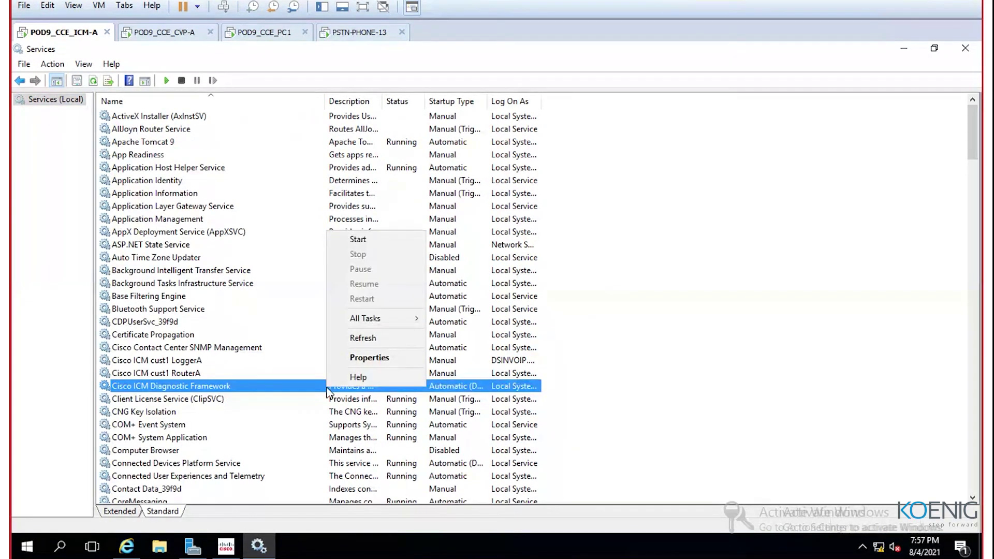
{"action": "left_click", "coordinate": [339, 237]}
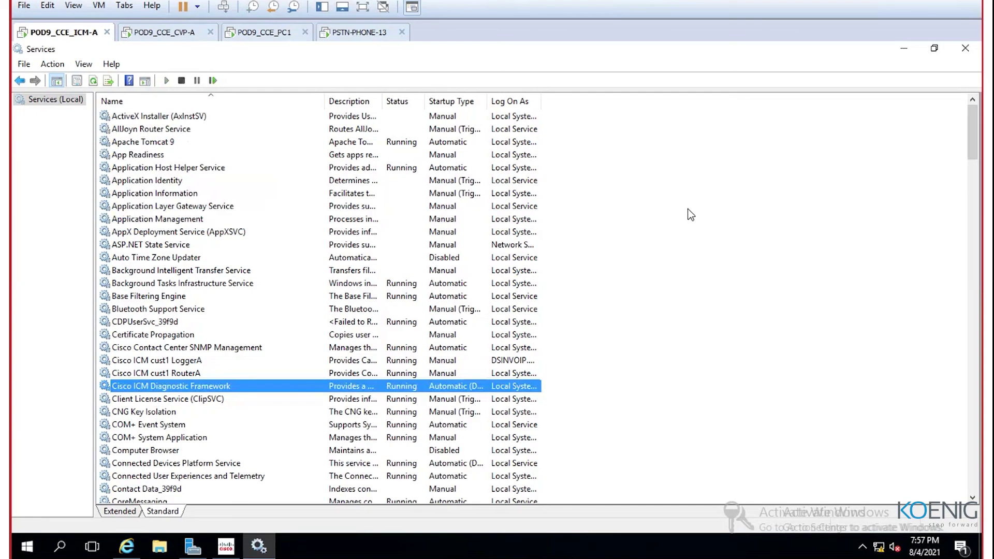
{"action": "left_click", "coordinate": [966, 49]}
{"action": "double_click", "coordinate": [44, 195]}
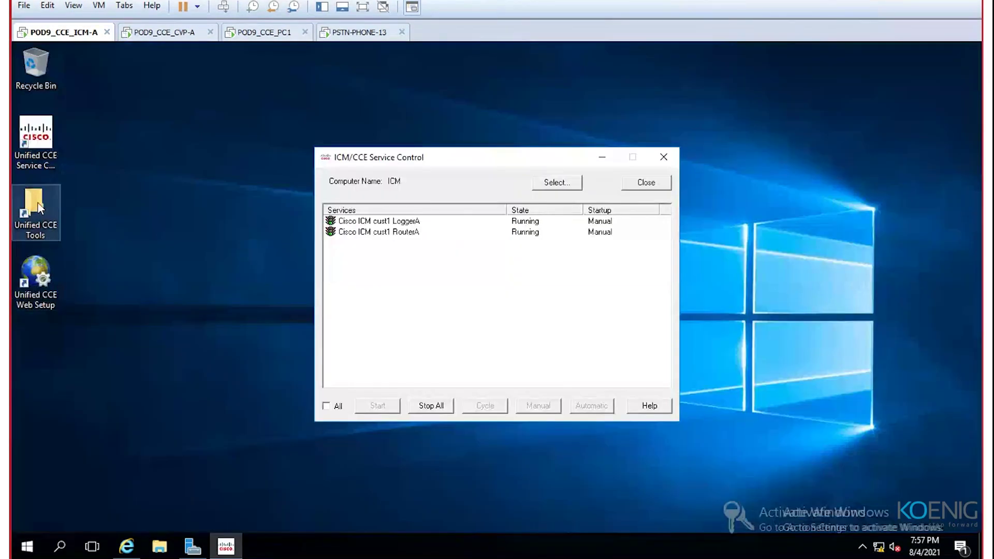
{"action": "double_click", "coordinate": [367, 182]}
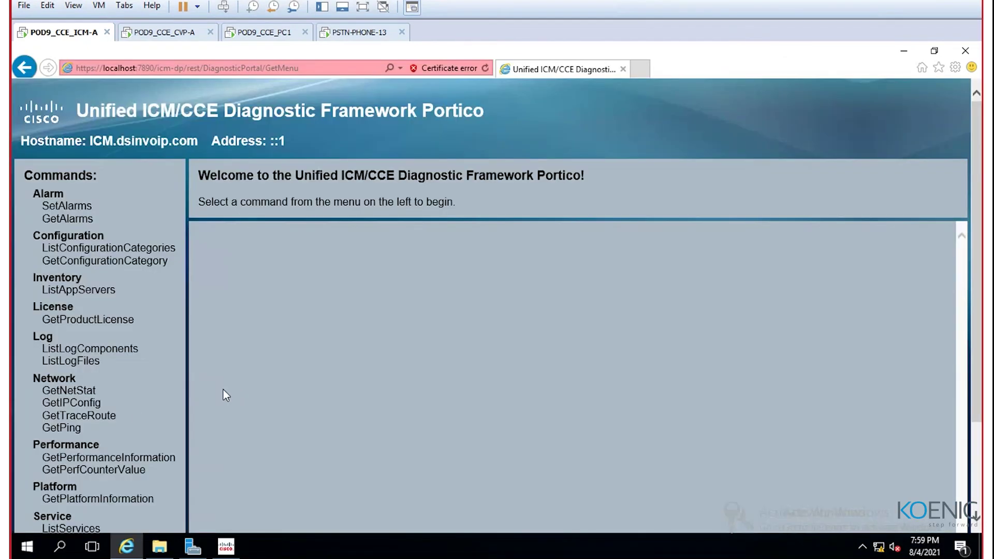
- List the server's running processes and check the DiagFwSvc.exe and nmm.exe uptimes
{"action": "scroll", "coordinate": [109, 468], "scroll_direction": "down", "scroll_amount": 3}
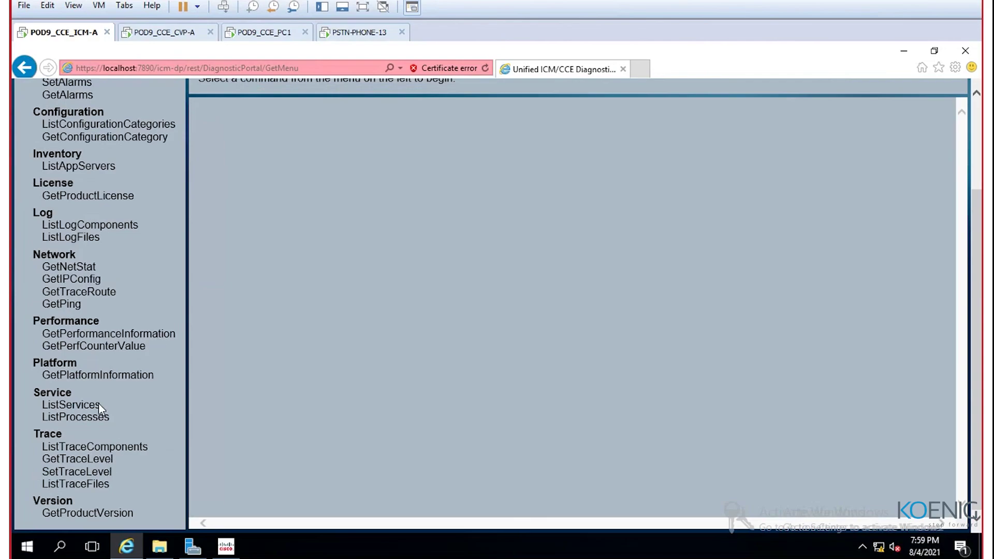
{"action": "left_click", "coordinate": [77, 420]}
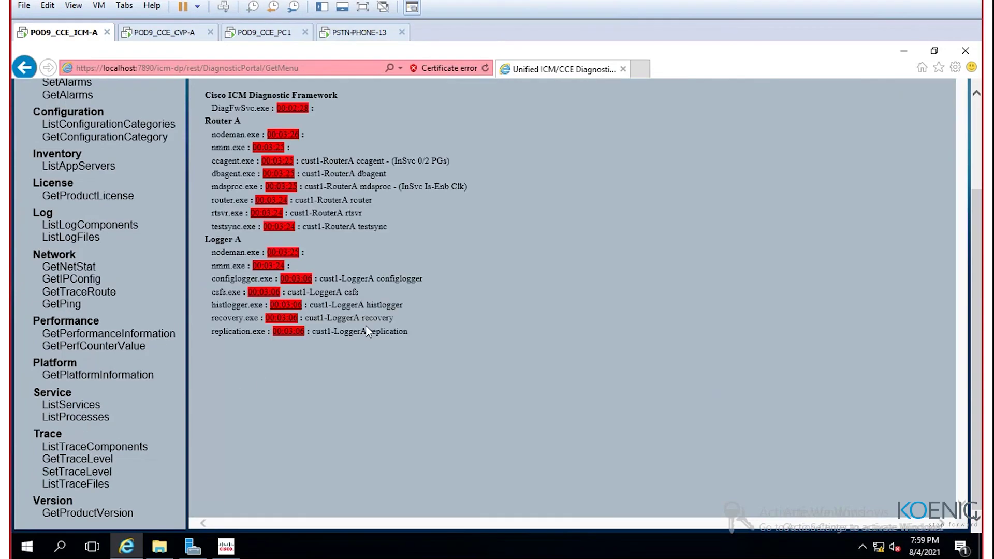
{"action": "scroll", "coordinate": [489, 237], "scroll_direction": "up", "scroll_amount": 3}
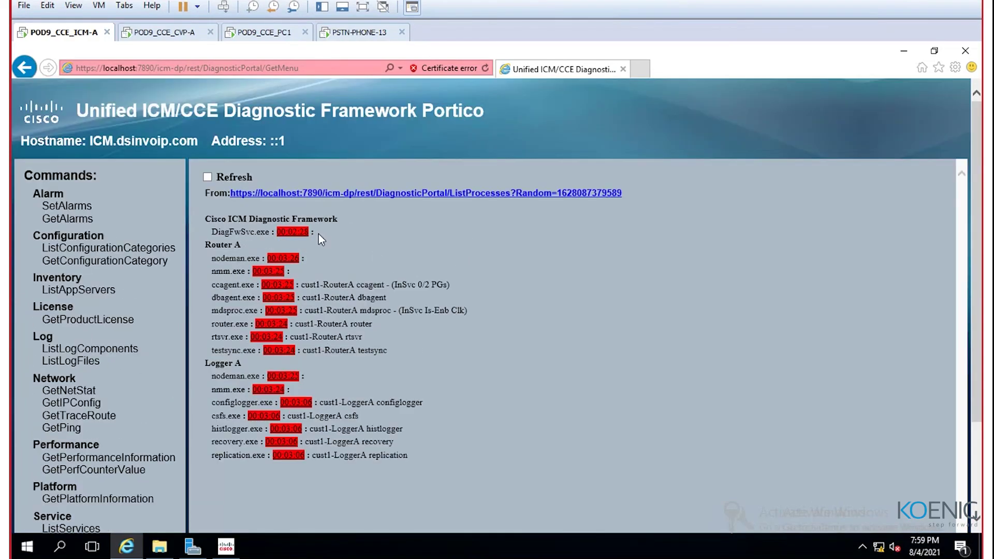
{"action": "left_click_drag", "start_coordinate": [265, 231], "coordinate": [313, 231]}
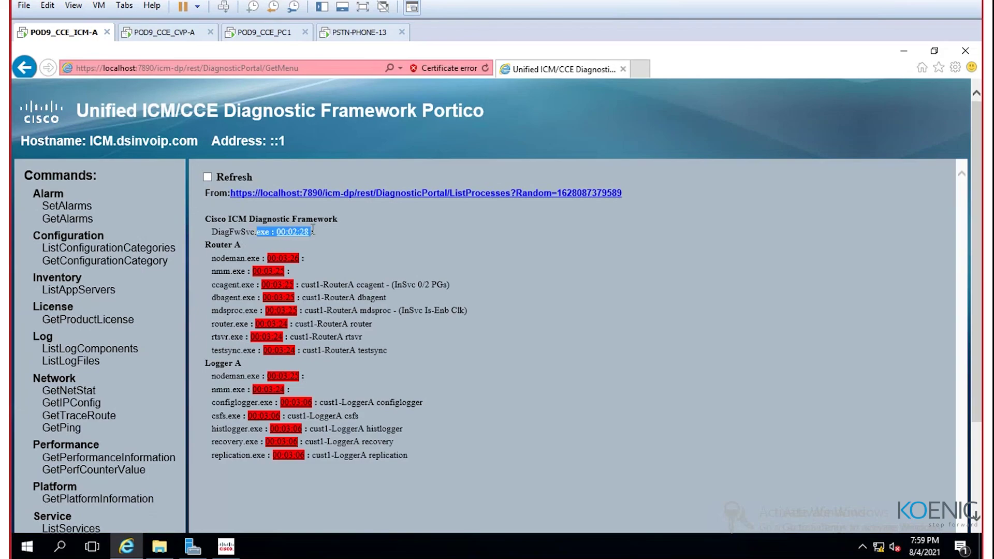
{"action": "left_click", "coordinate": [286, 272]}
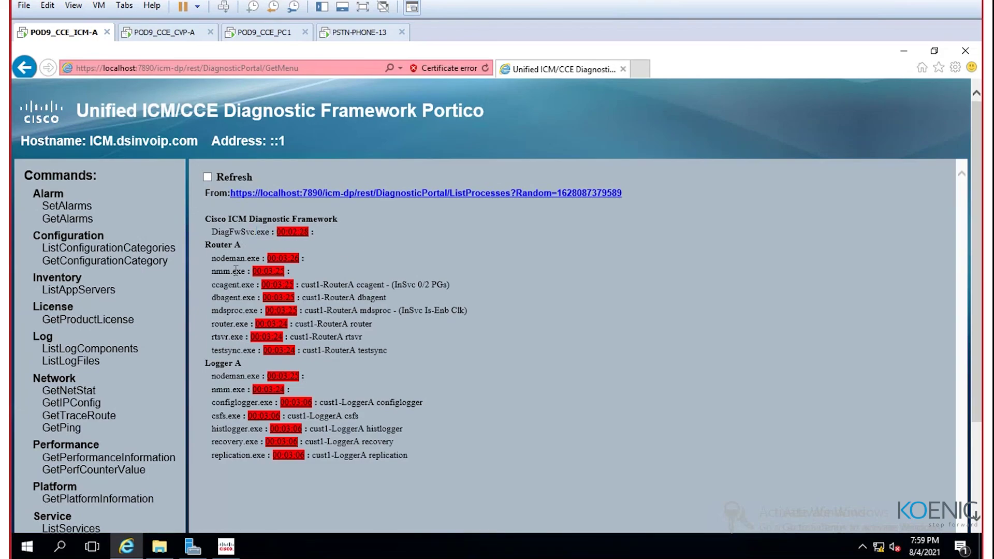
{"action": "left_click_drag", "start_coordinate": [233, 271], "coordinate": [298, 271]}
{"action": "left_click", "coordinate": [371, 269]}
- Review ccagent's InSvc 0/2 PGs status and the Router A and Logger A sections, then minimize the portal
{"action": "left_click_drag", "start_coordinate": [385, 282], "coordinate": [456, 284]}
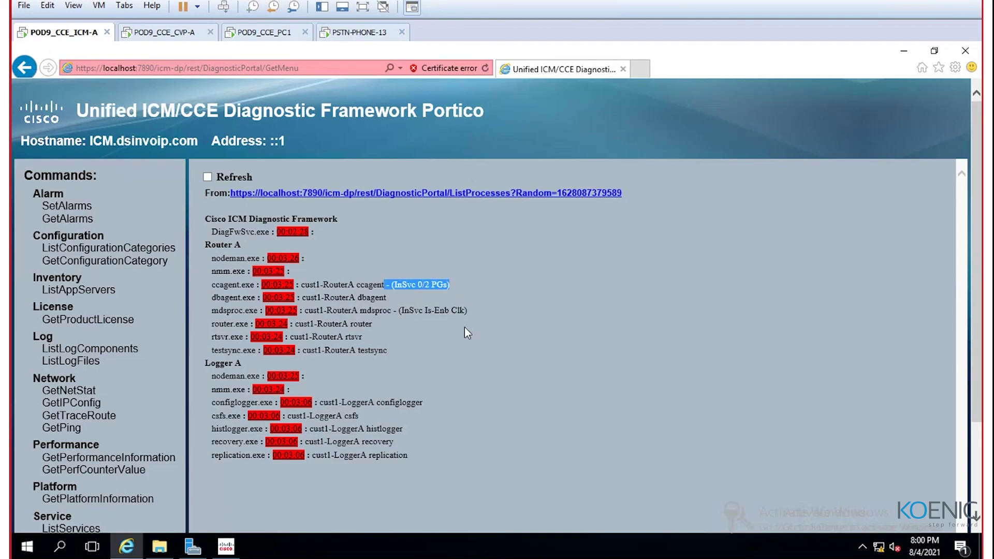
{"action": "left_click", "coordinate": [383, 329]}
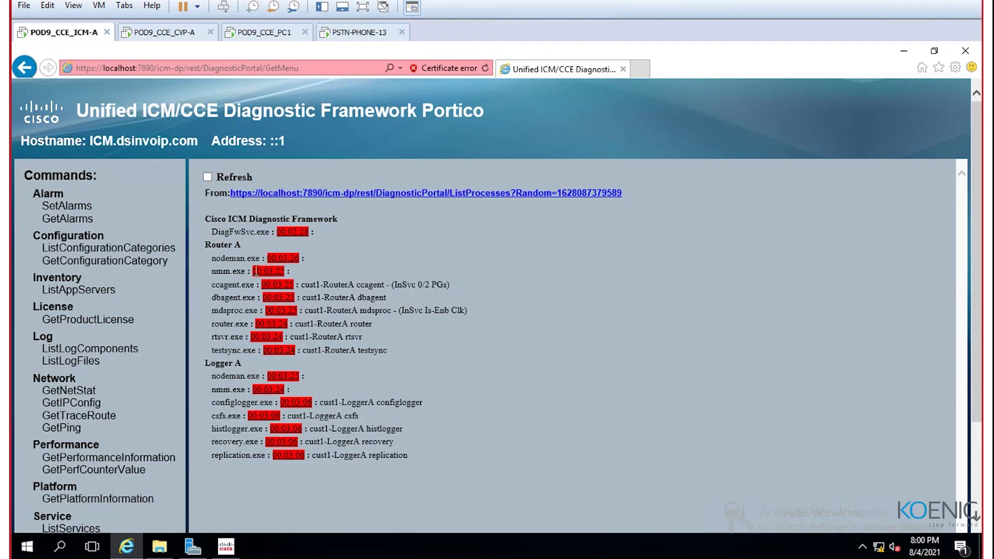
{"action": "left_click_drag", "start_coordinate": [208, 243], "coordinate": [253, 254]}
{"action": "left_click_drag", "start_coordinate": [206, 359], "coordinate": [368, 365]}
{"action": "left_click", "coordinate": [369, 365]}
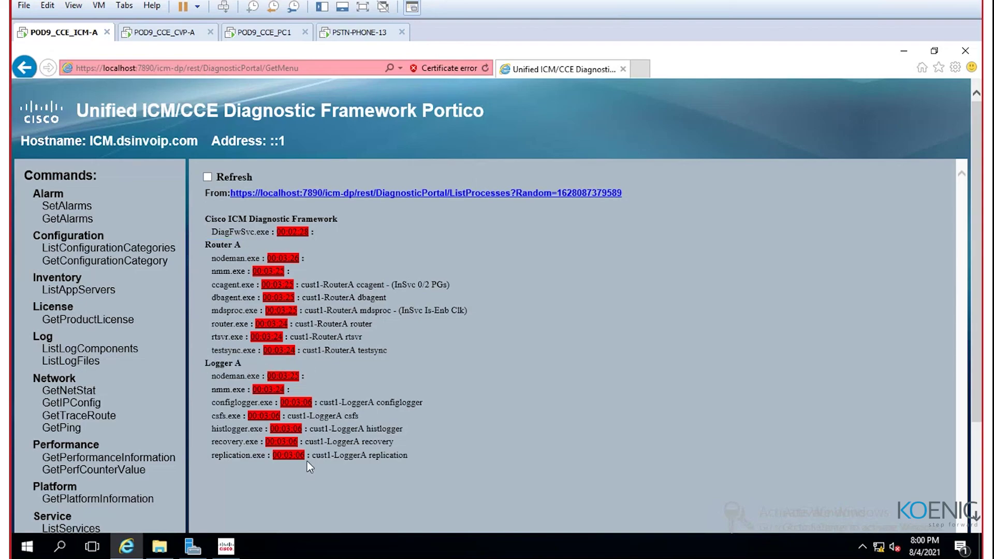
{"action": "left_click", "coordinate": [125, 548]}
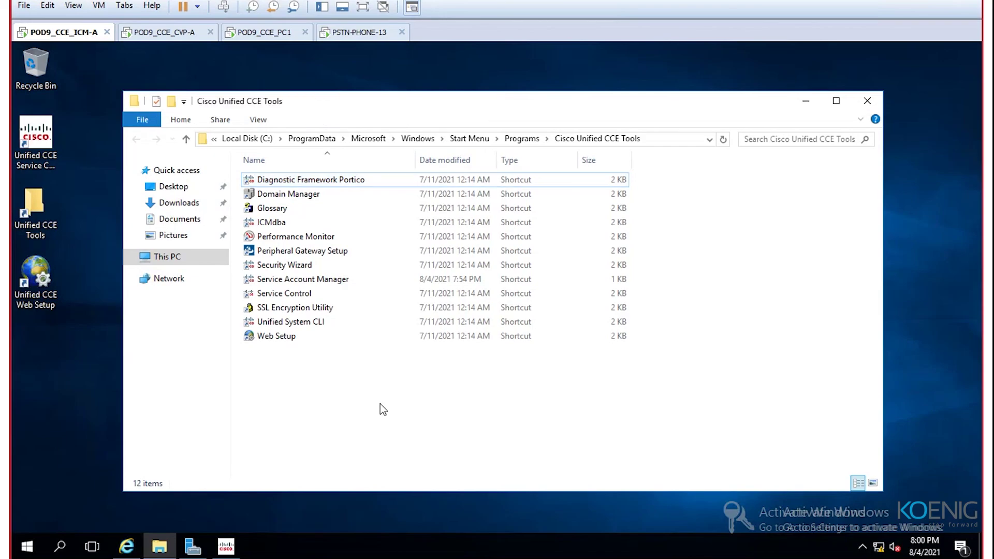